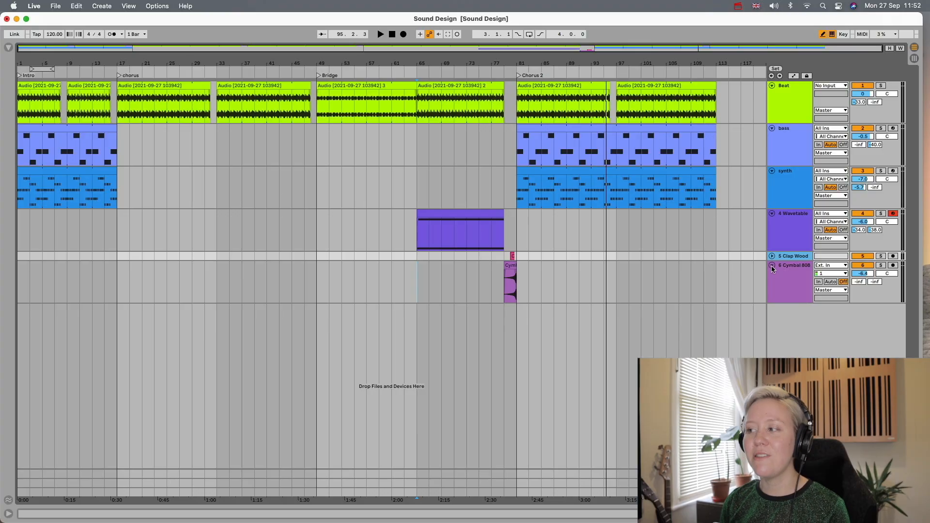
- Fold the Cymbal 808 track, select the bass and synth clips under Chorus 2, and audition the arrangement
click(771, 266)
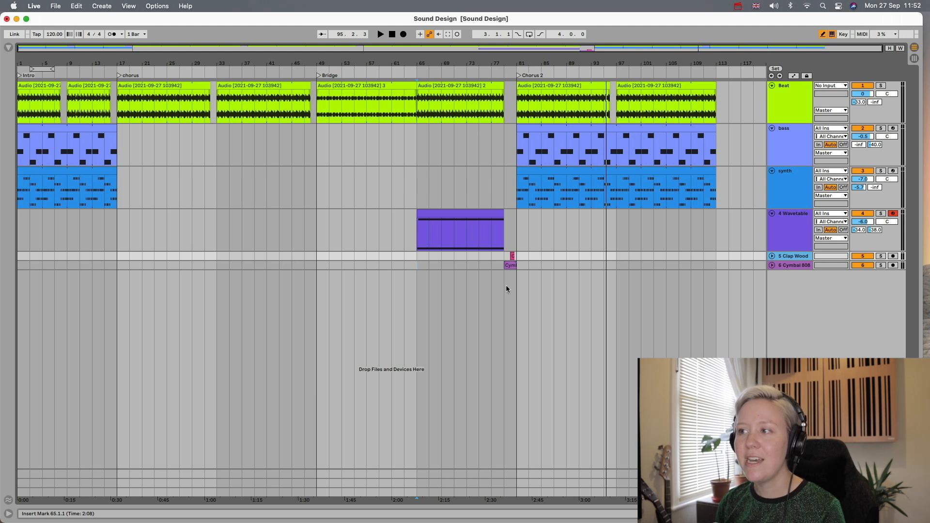
click(562, 128)
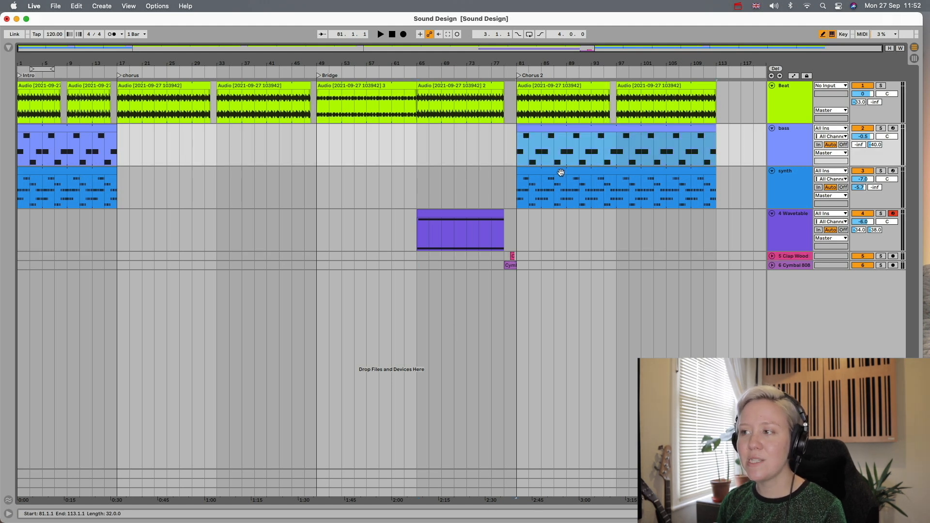
click(560, 172)
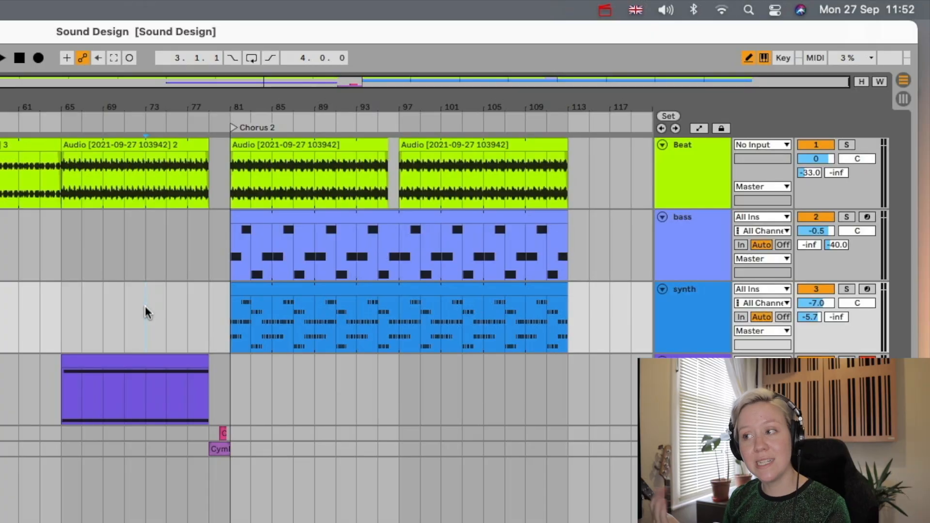
key(space)
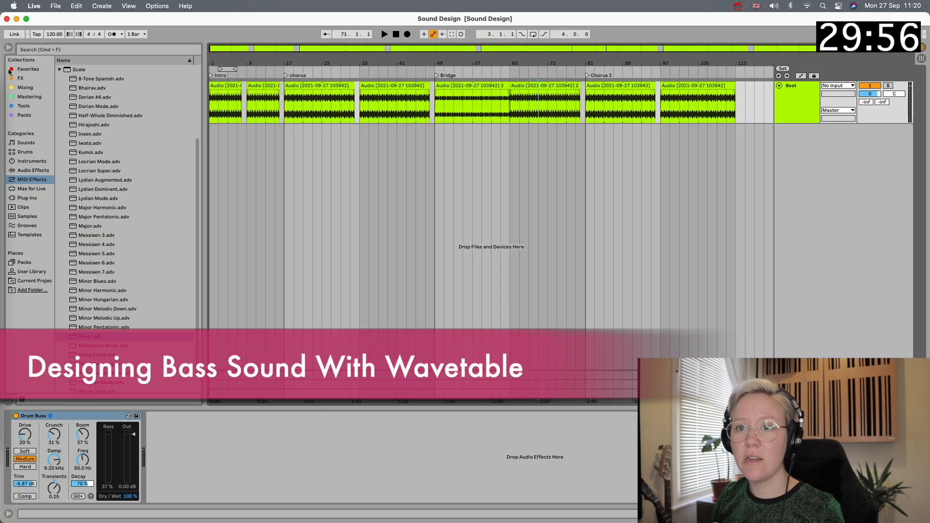
- Add a Wavetable instrument on a new MIDI track, hide the browser, and expand the Wavetable device view
click(34, 162)
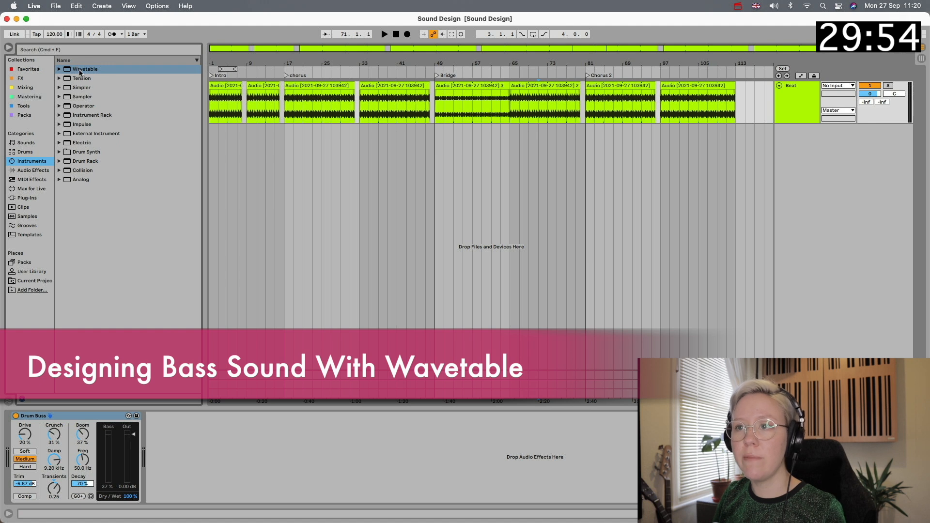
drag(80, 73, 365, 198)
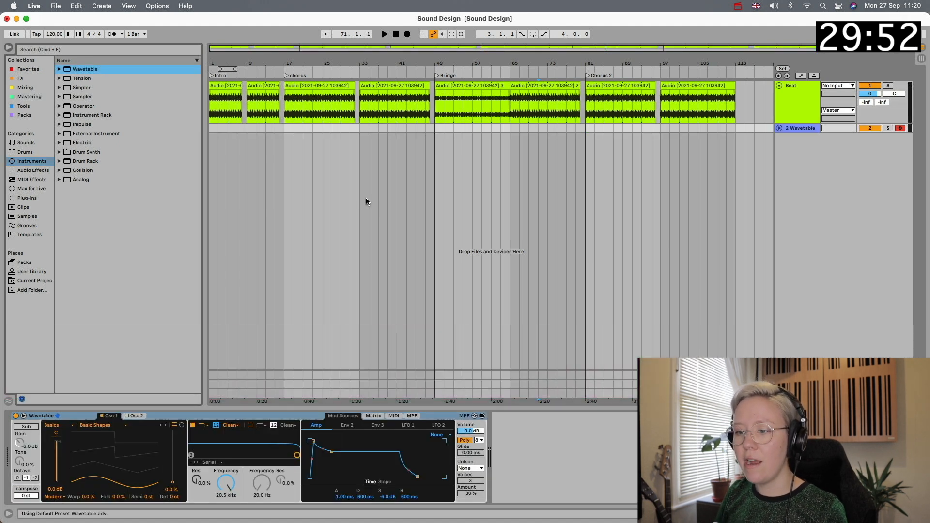
click(10, 47)
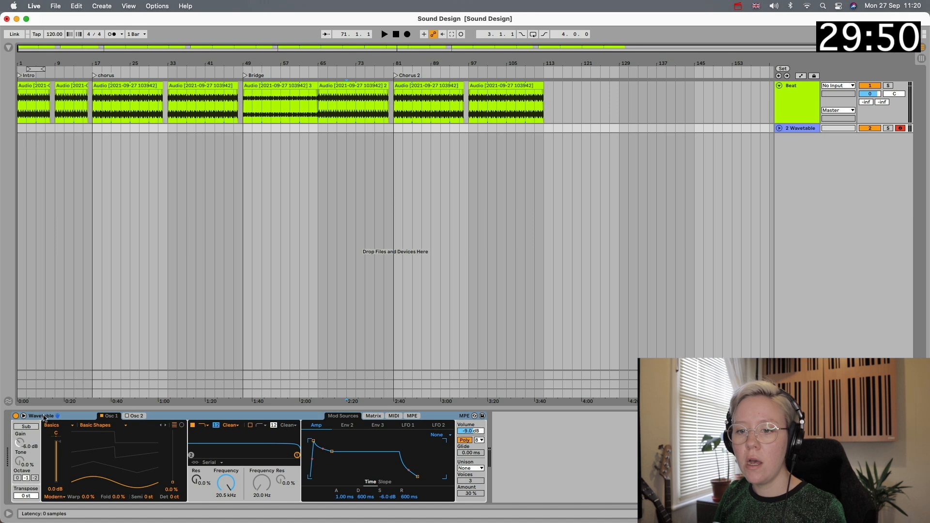
click(23, 416)
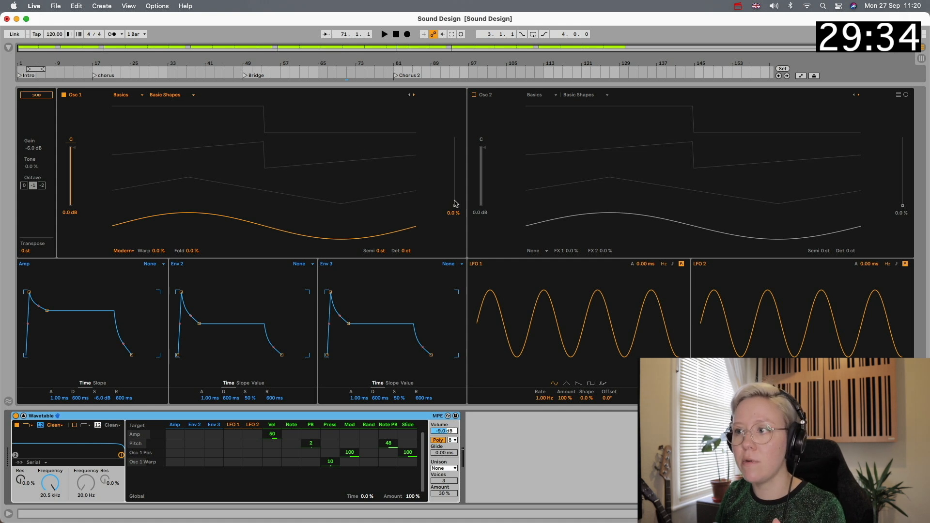
- Set Osc 1's wavetable position to 72%, and enable Osc 2 with its wavetable position at 28%
drag(455, 203, 456, 170)
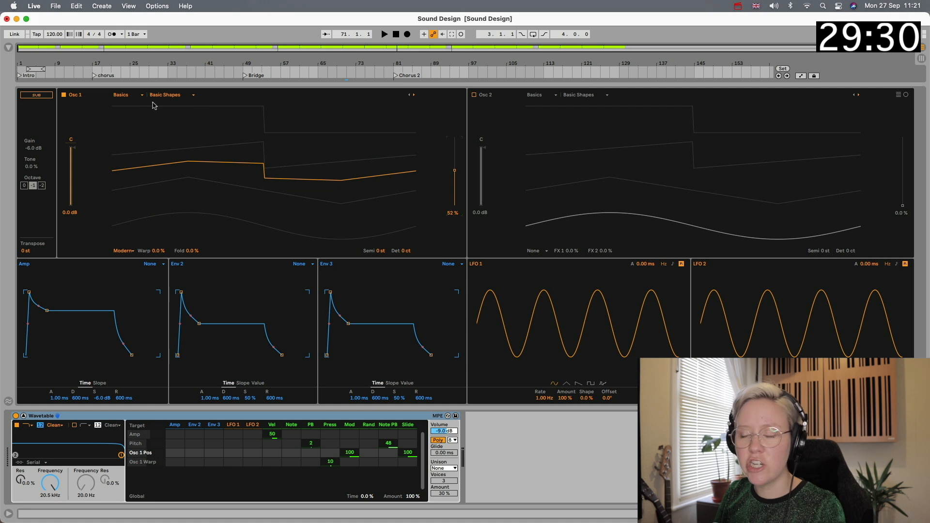
drag(455, 173, 455, 158)
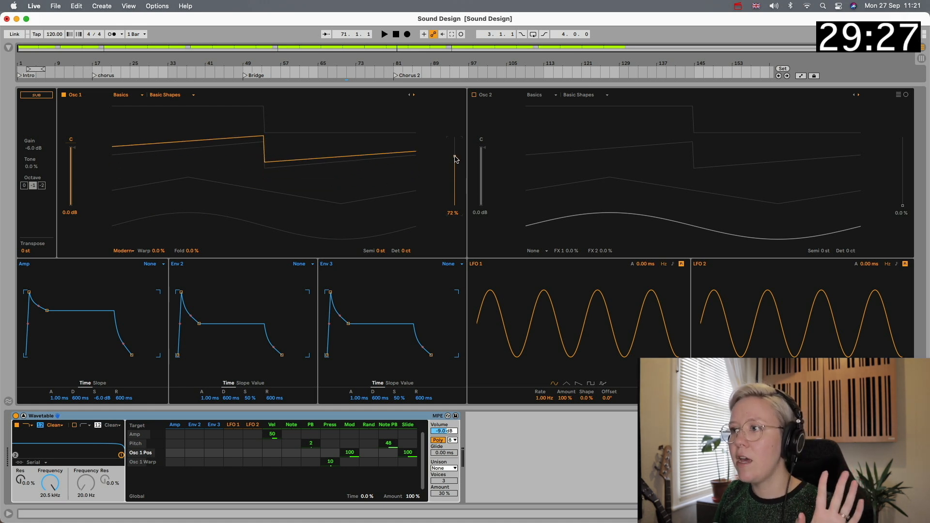
click(474, 94)
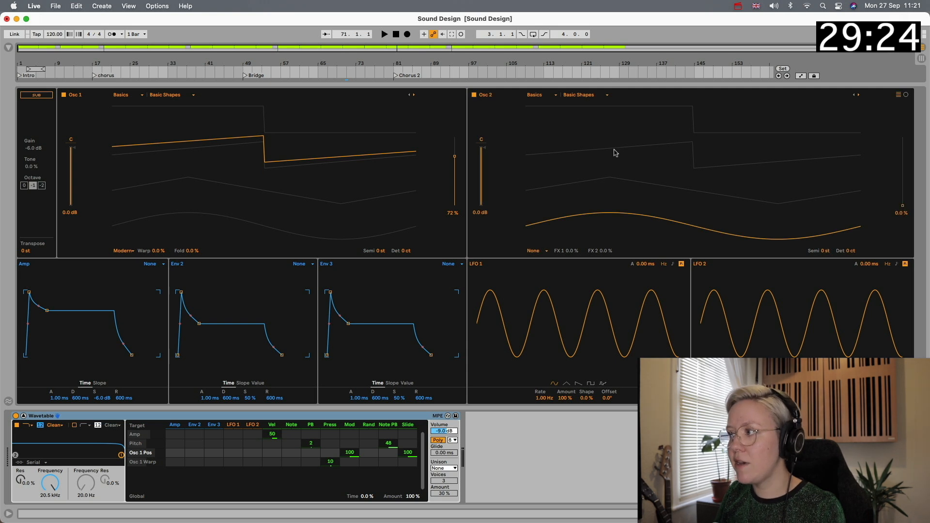
drag(904, 208, 902, 187)
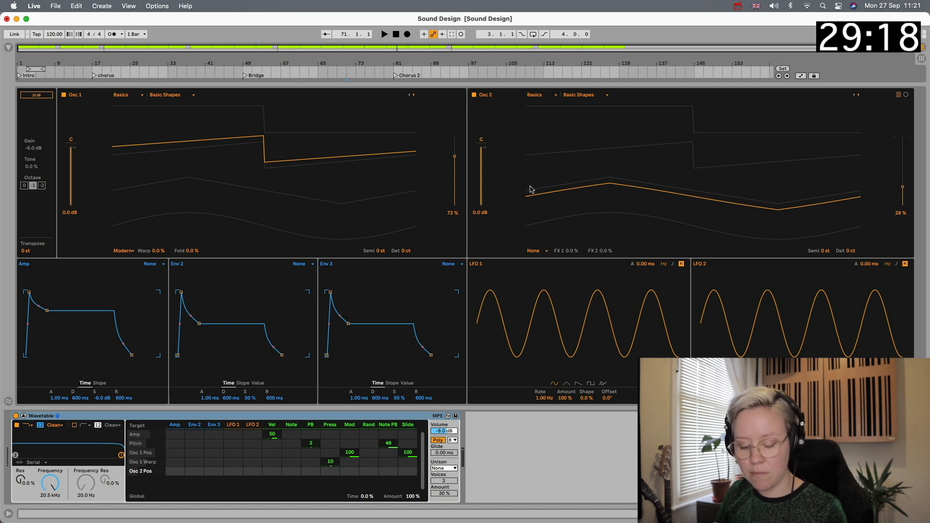
- Lower the computer keyboard octave to C2–D3 and detune Osc 2 to 6 ct
key(z)
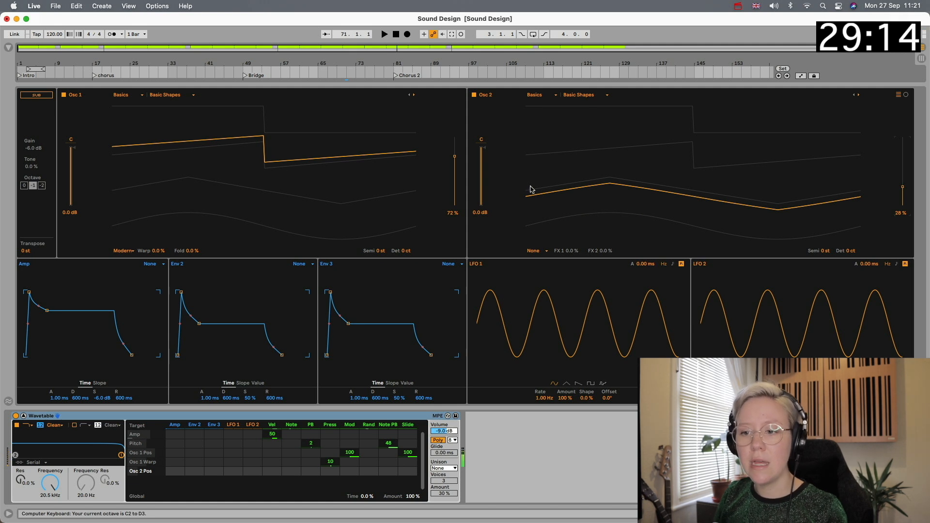
click(851, 252)
drag(851, 251, 851, 253)
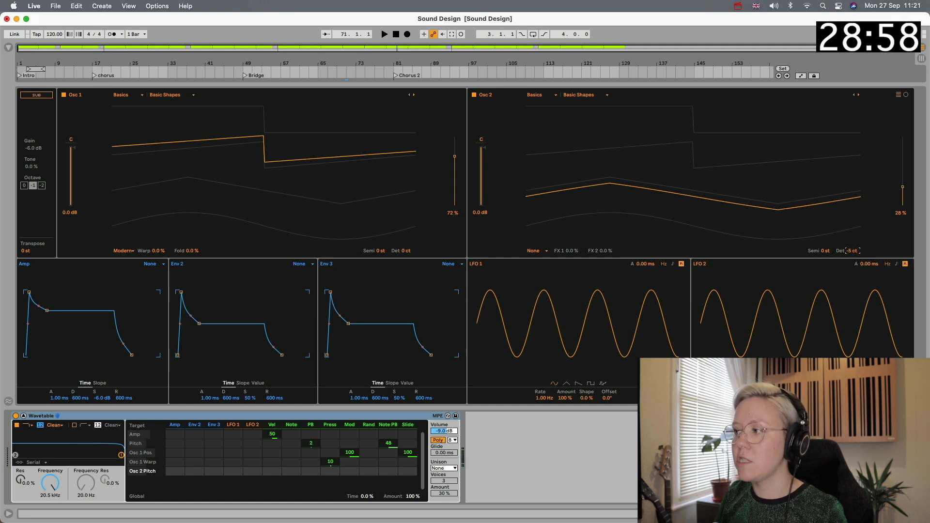
drag(852, 251, 852, 246)
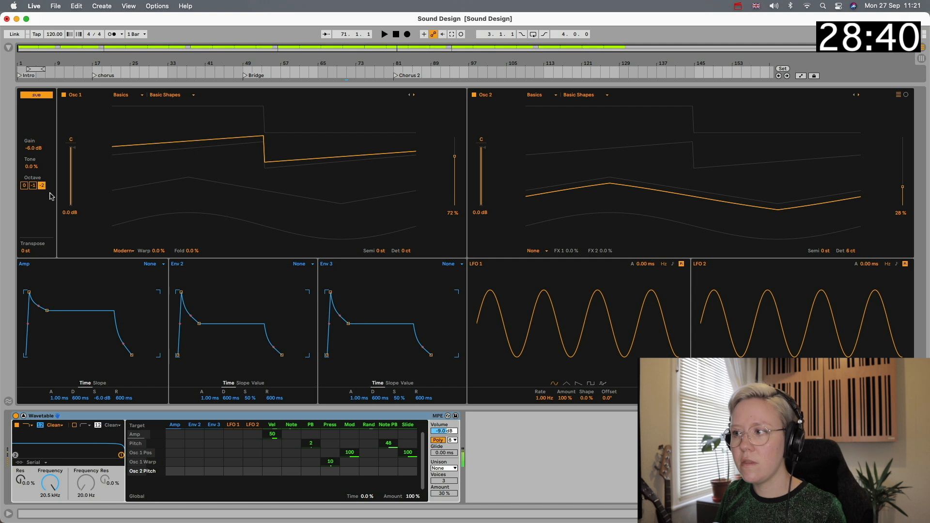
- Enable the sub oscillator at octave -2 and set its tone to 100%
click(31, 167)
drag(30, 166, 31, 163)
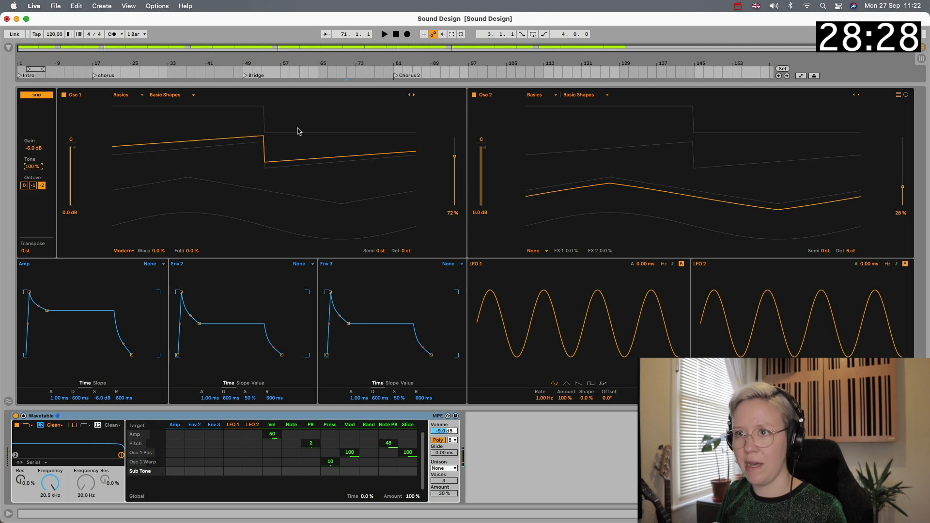
- Collapse the Wavetable view, check the volume in the Session mixer, and return to the Arrangement
click(25, 417)
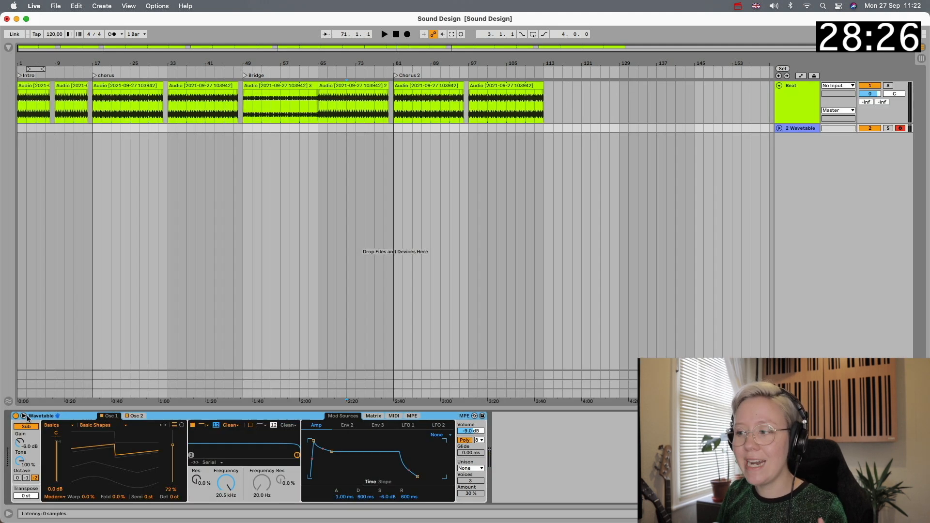
key(Tab)
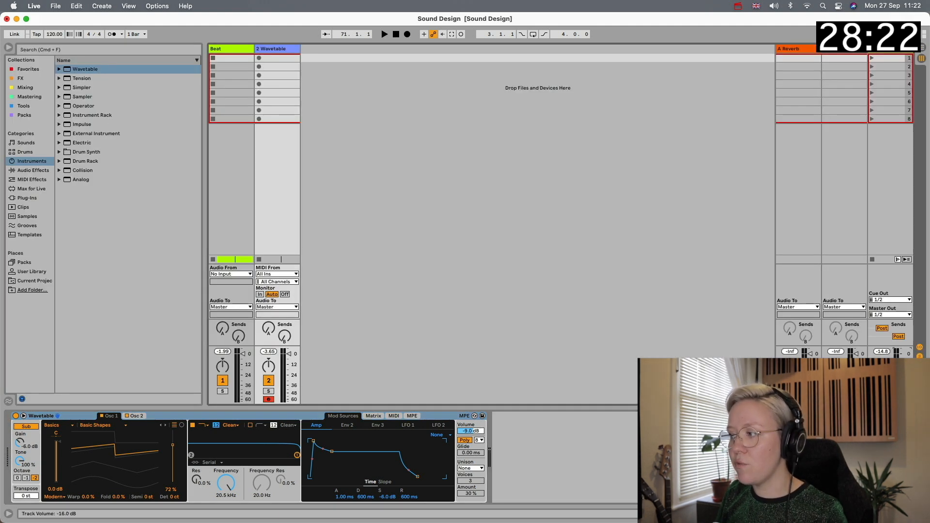
key(Tab)
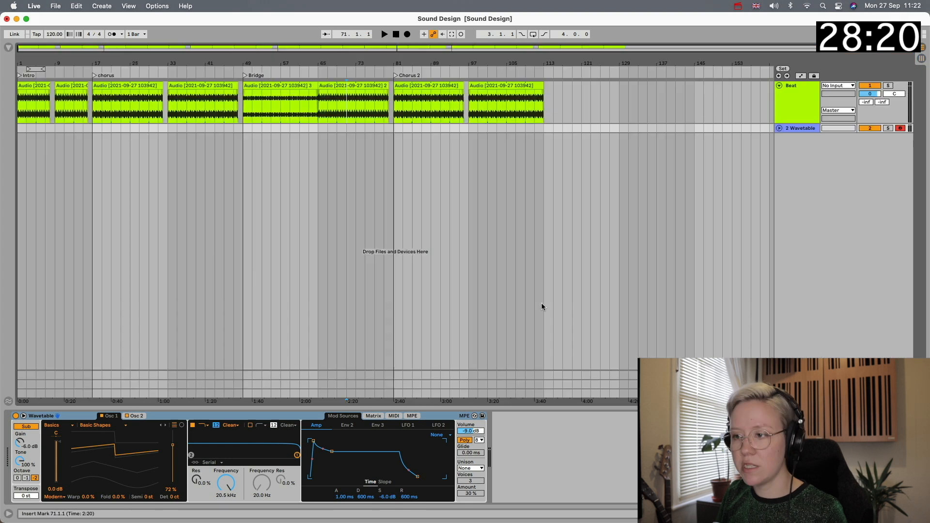
- Shape Wavetable's Amp envelope with 133 ms attack, 610 ms decay, -10 dB sustain and 1.55 s release
click(23, 415)
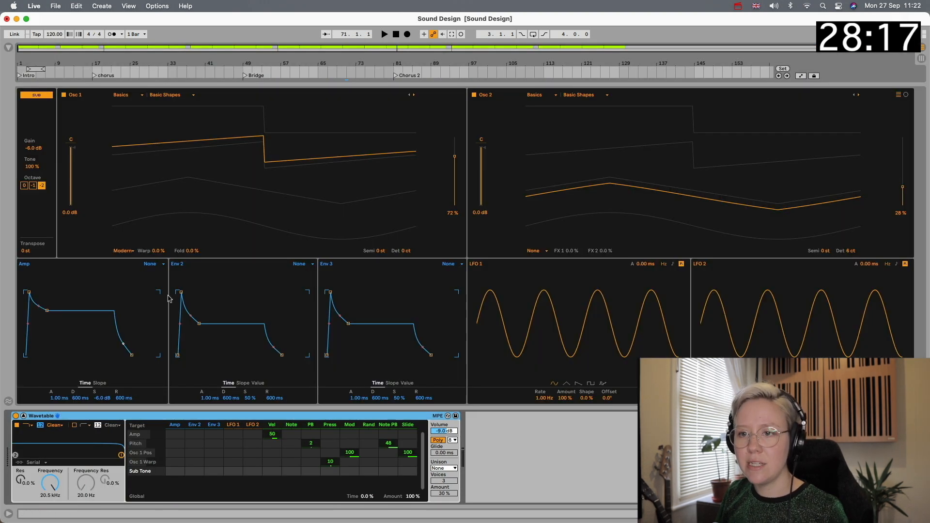
click(29, 293)
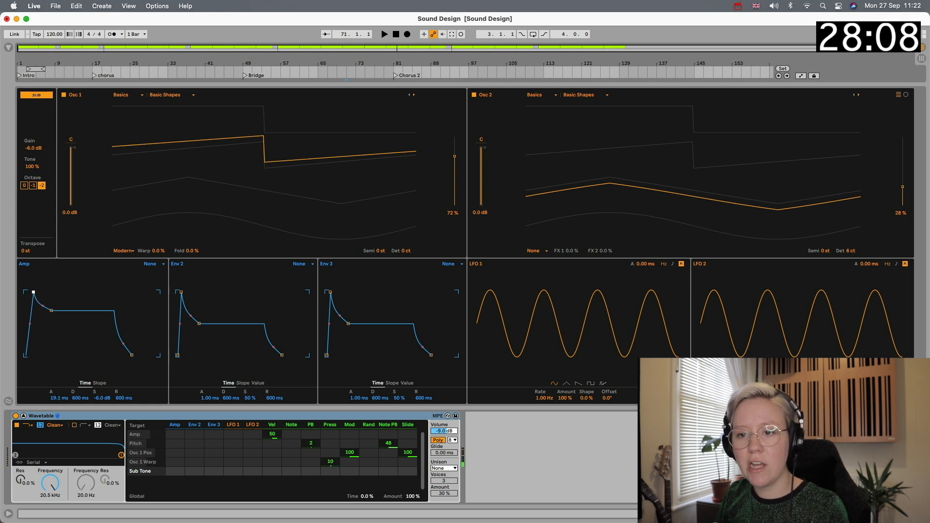
drag(33, 292, 34, 293)
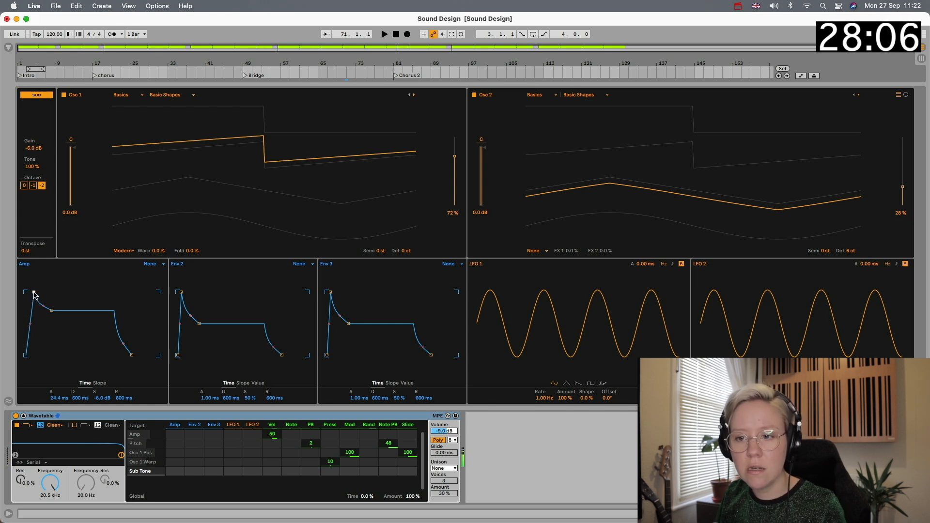
drag(34, 293, 35, 292)
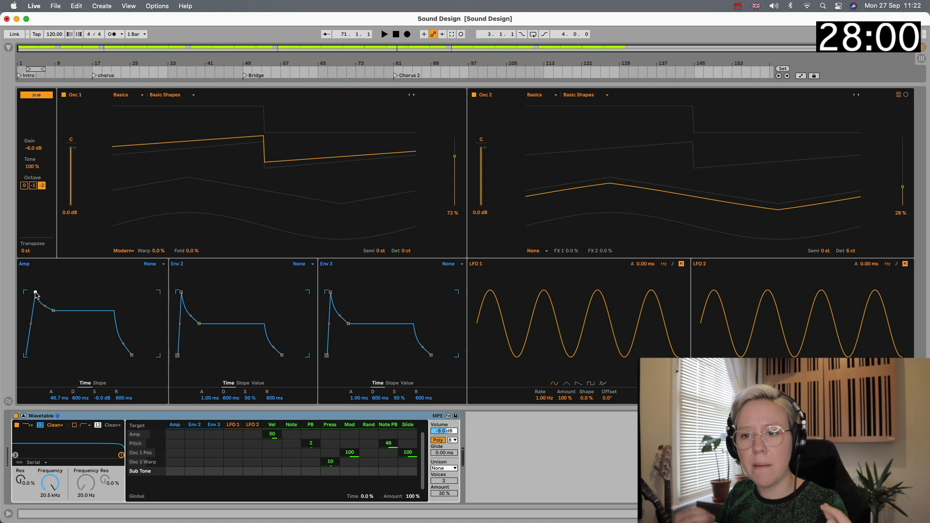
drag(54, 310, 54, 321)
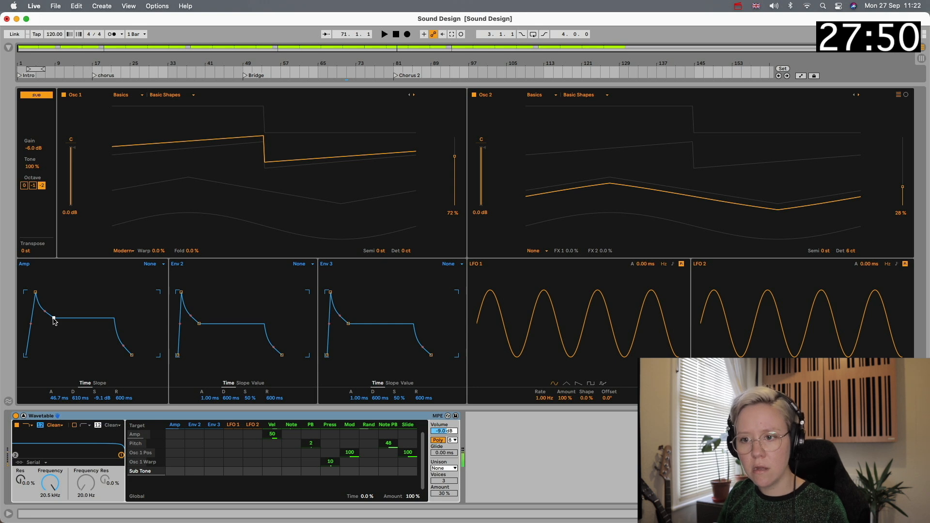
drag(132, 355, 130, 355)
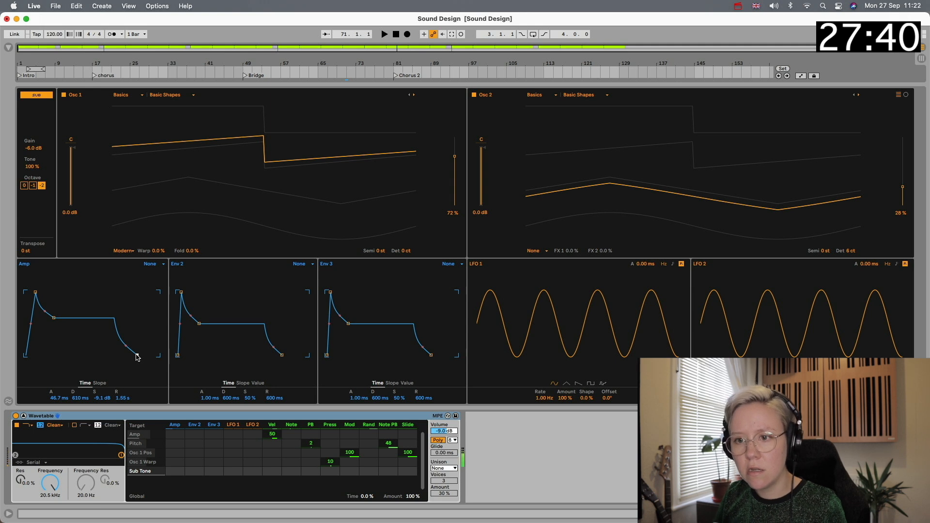
drag(54, 318, 54, 320)
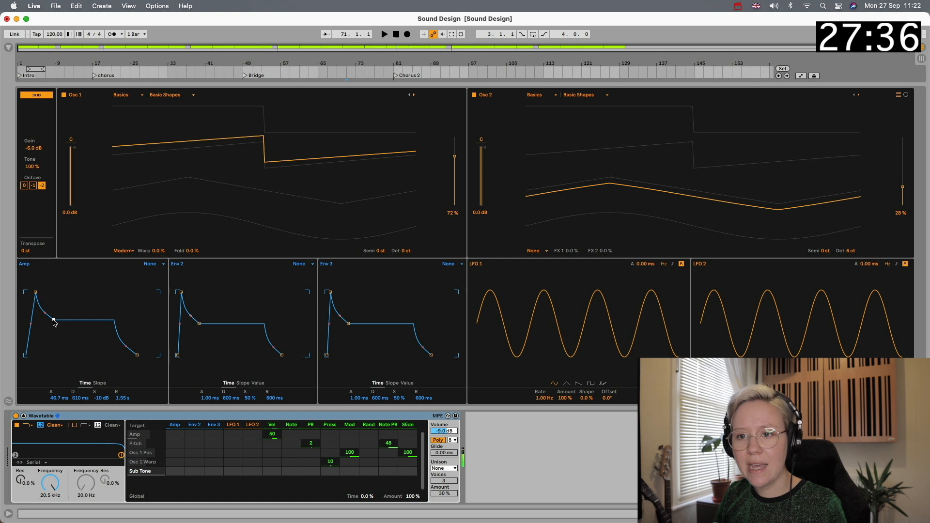
drag(35, 292, 38, 292)
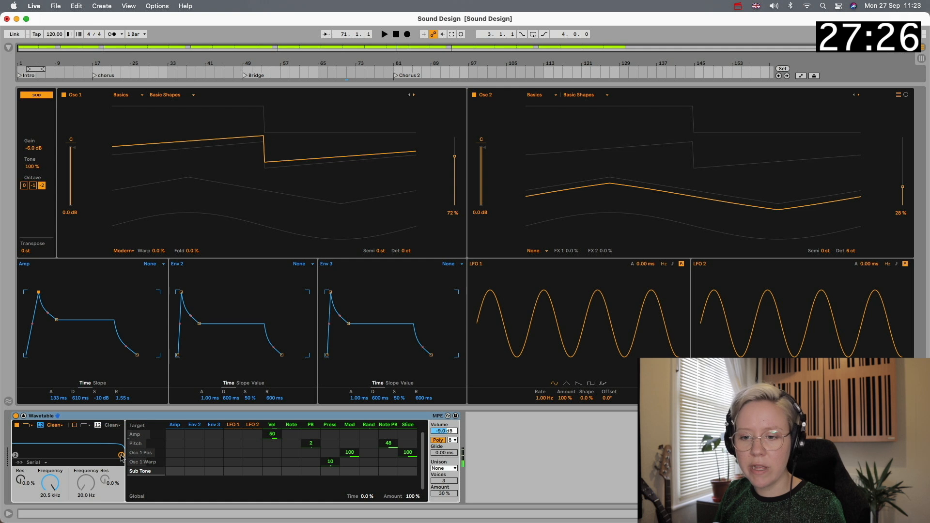
- Raise Osc 1's wavetable position to 84% and set Filter 1 to 4.39 kHz with 57% resonance
drag(454, 159, 455, 152)
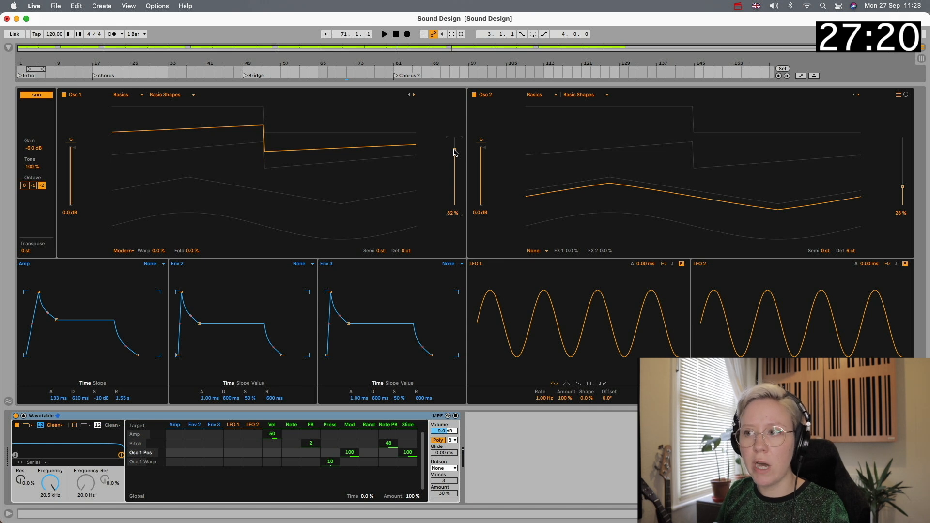
drag(455, 152, 455, 152)
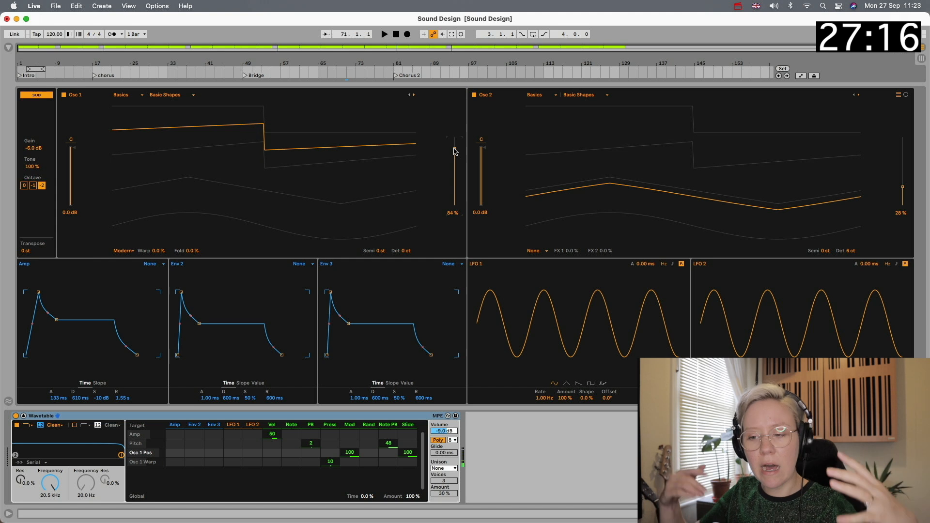
drag(121, 457, 87, 444)
drag(55, 487, 55, 475)
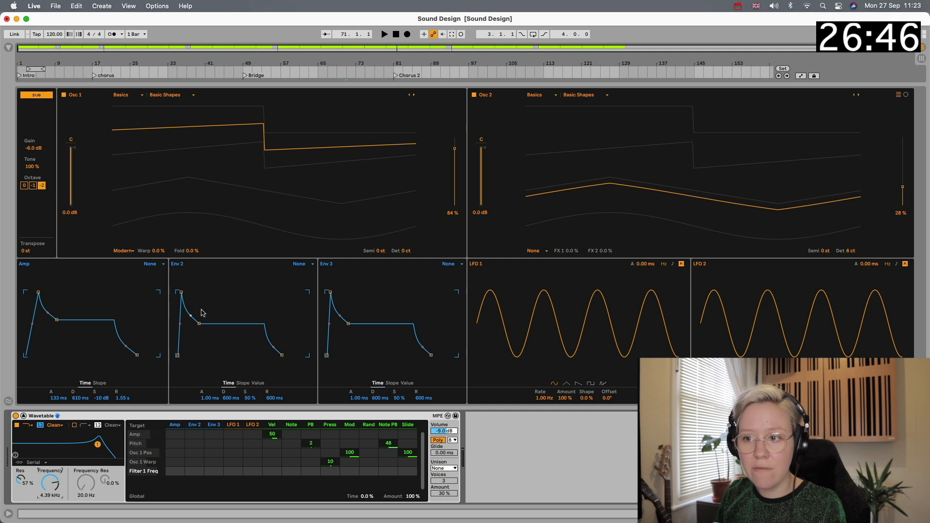
- Shape Env 2 with a 51 ms attack, a slightly longer decay and 44% sustain
drag(181, 293, 189, 293)
drag(207, 325, 210, 332)
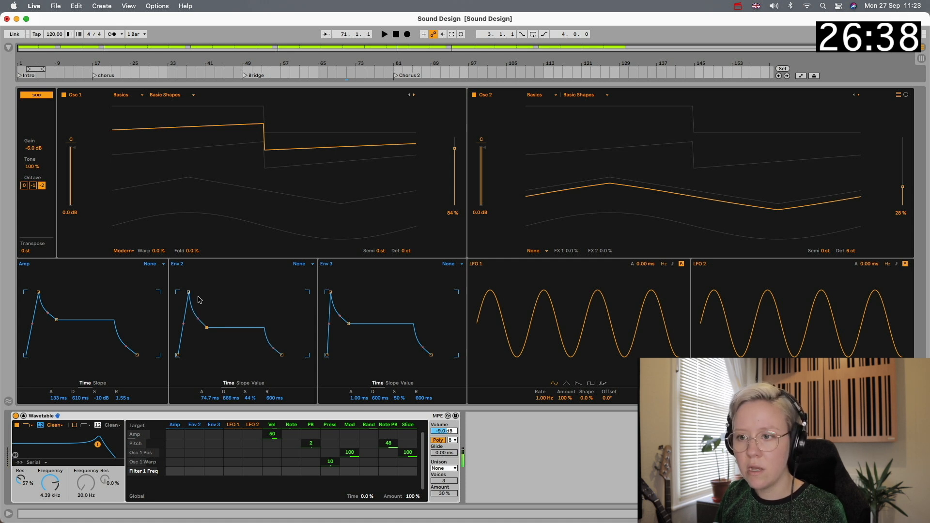
drag(188, 292, 187, 292)
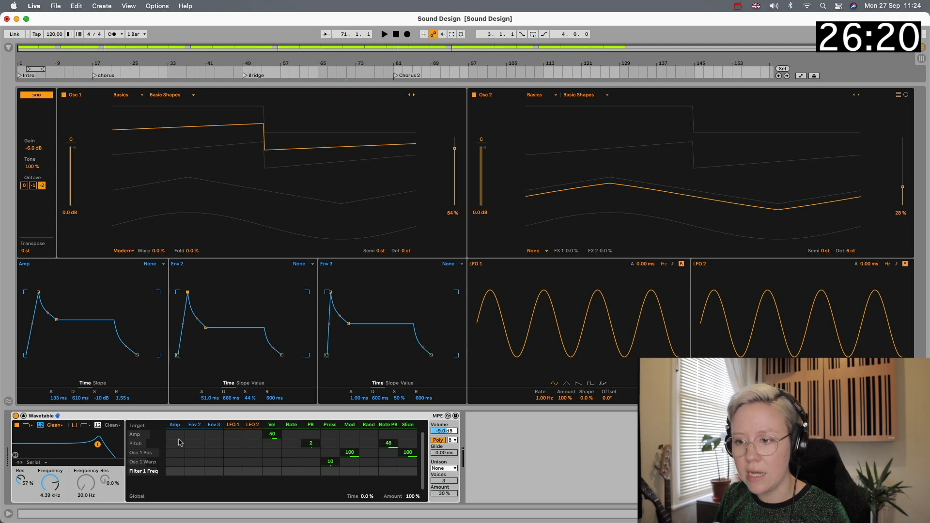
- Modulate Filter 1's frequency with LFO 1 by 36 in the matrix, and lower the filter frequency to 2.31 kHz
click(234, 436)
click(194, 435)
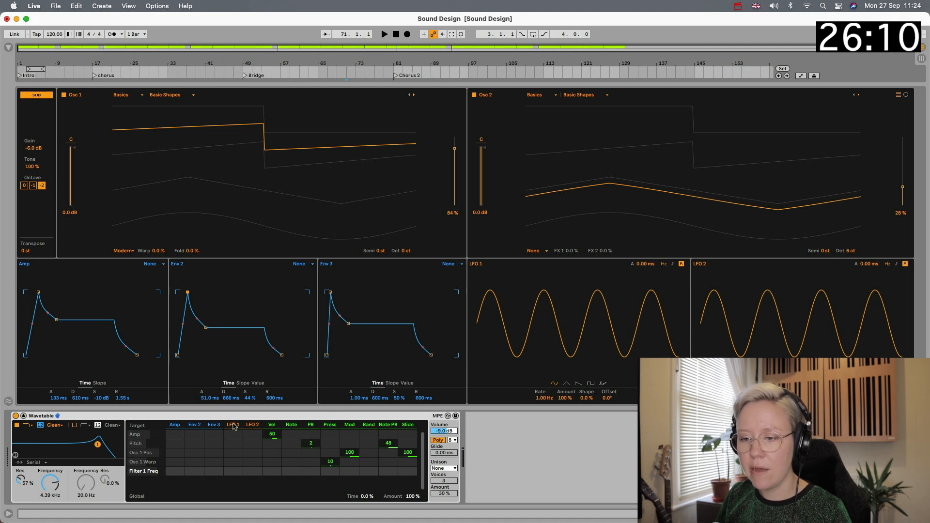
drag(233, 472, 234, 458)
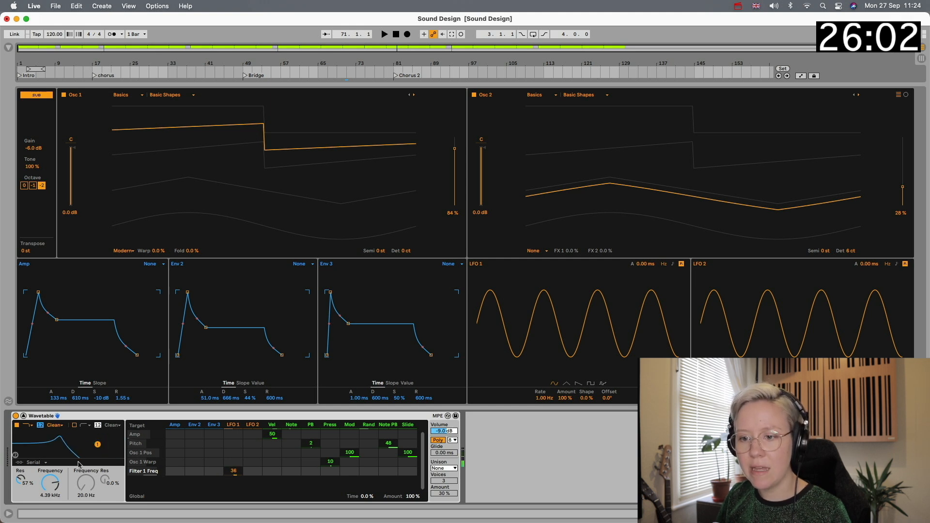
drag(96, 444, 88, 444)
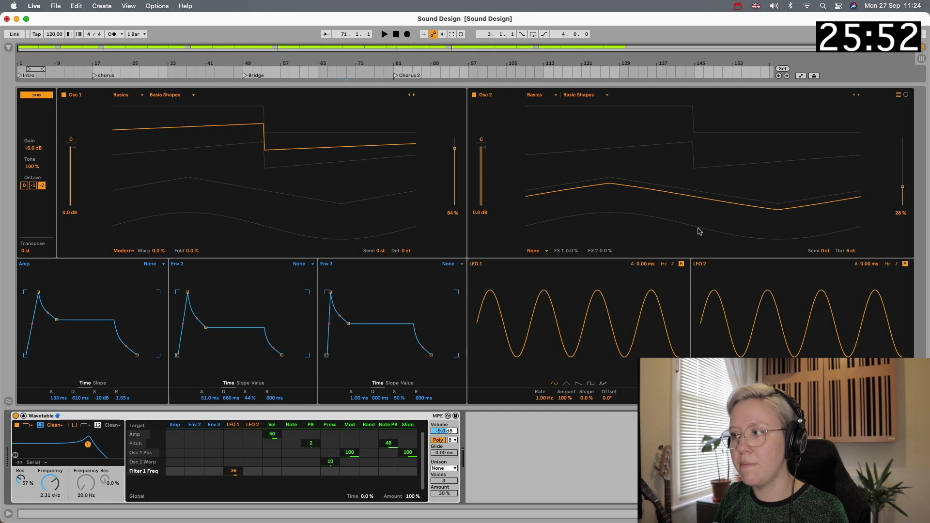
- Sync LFO 1 to the tempo and set its rate to 1/4
click(672, 266)
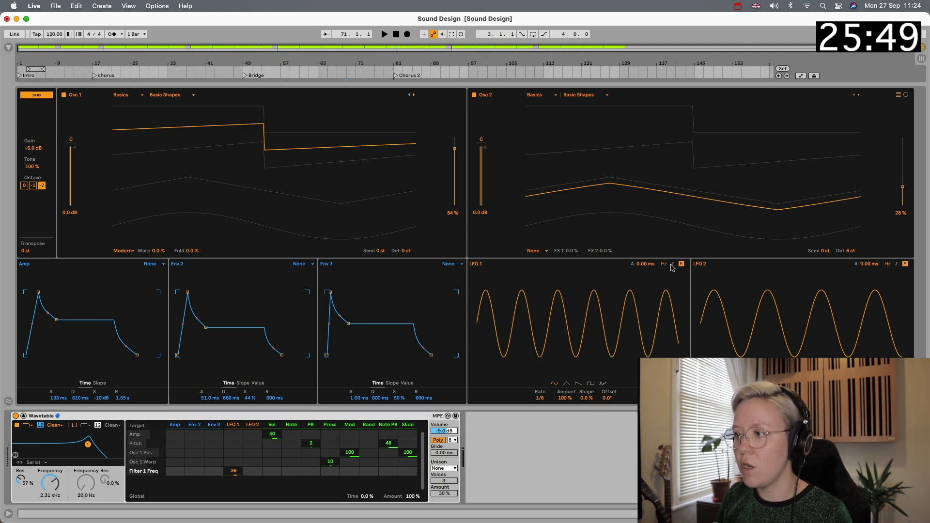
click(541, 399)
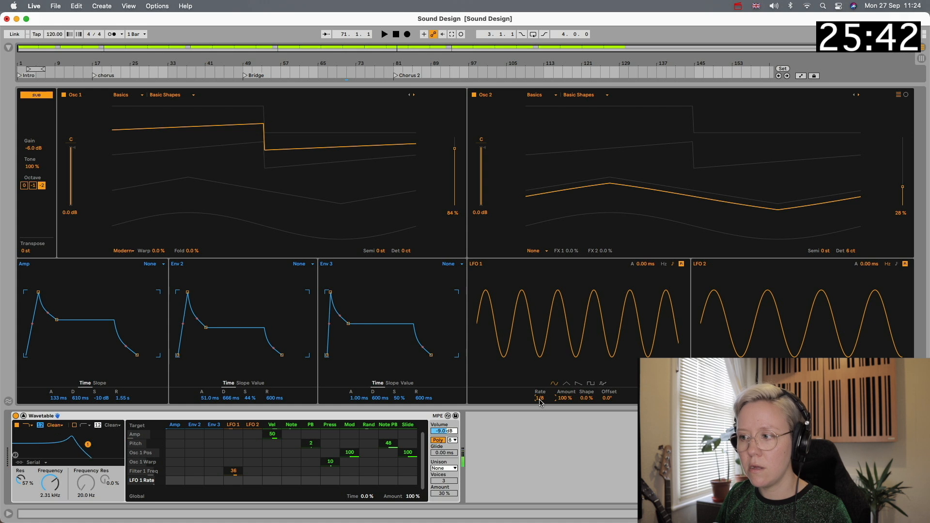
scroll(540, 398, up, 3)
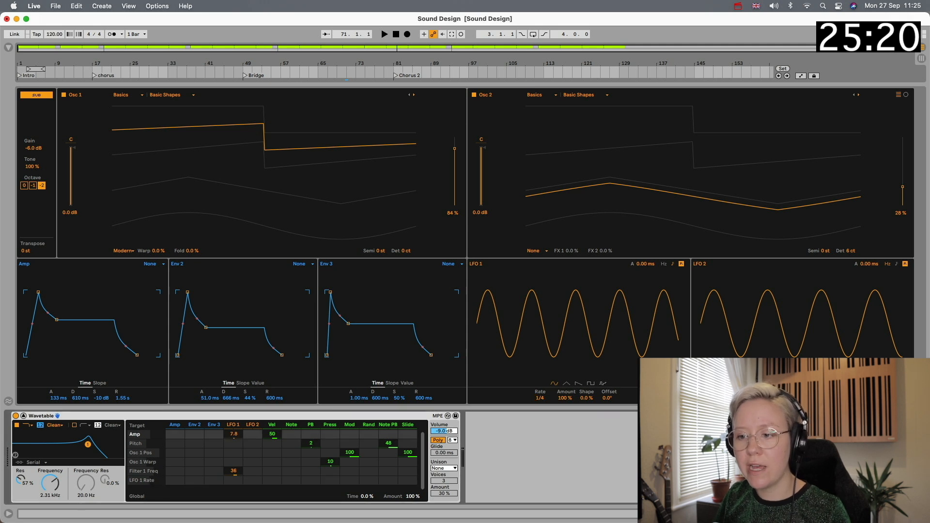
- In the modulation matrix, set LFO 1's amount on Amp to 100 and on Filter 1 Freq to 23
drag(233, 434, 234, 427)
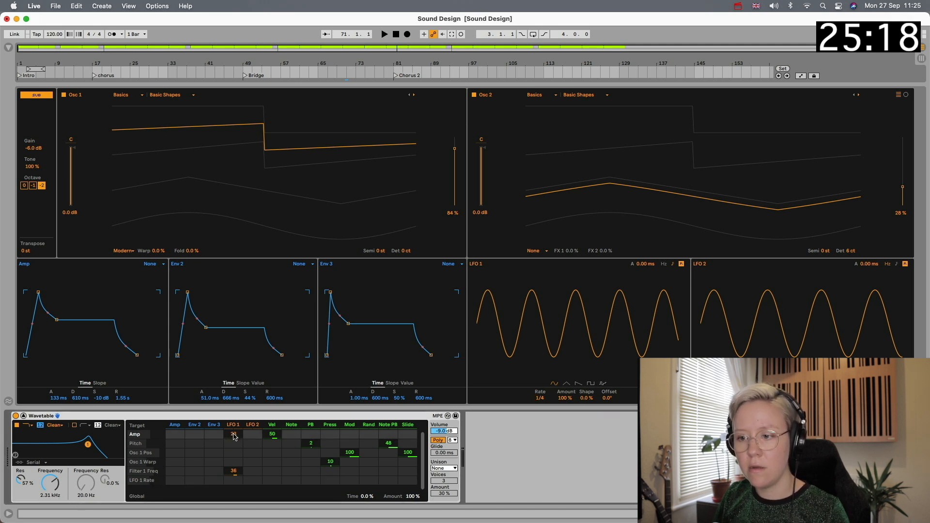
drag(233, 434, 234, 407)
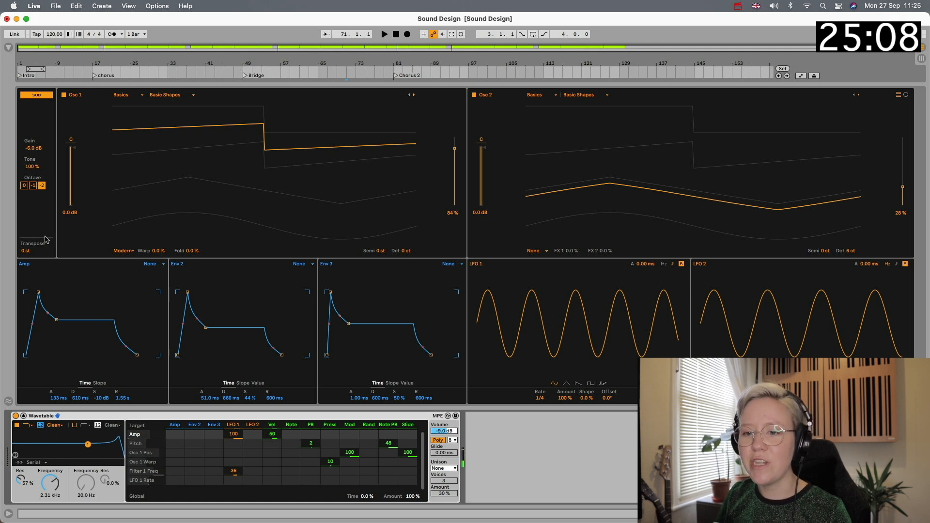
drag(241, 473, 240, 474)
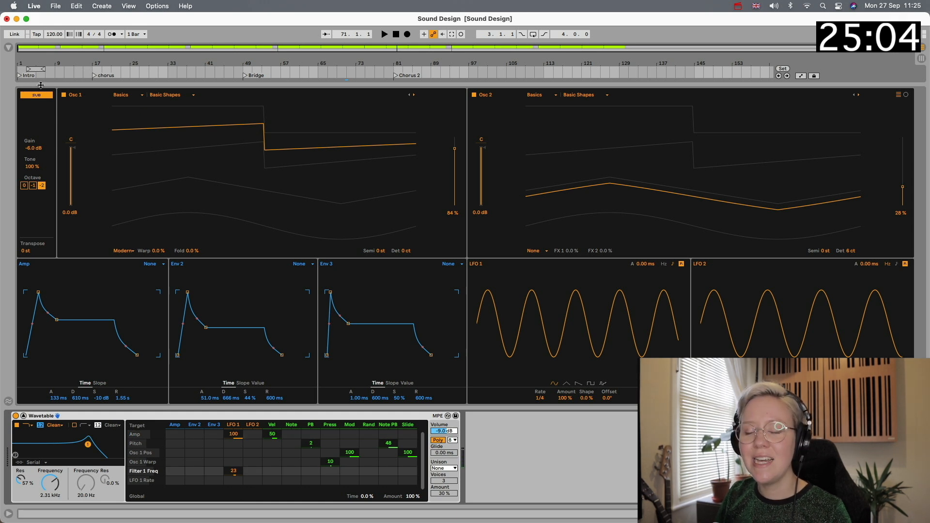
- Collapse the expanded Wavetable view, unfold its track, and create an empty two-bar MIDI clip at the song's start
drag(41, 85, 84, 229)
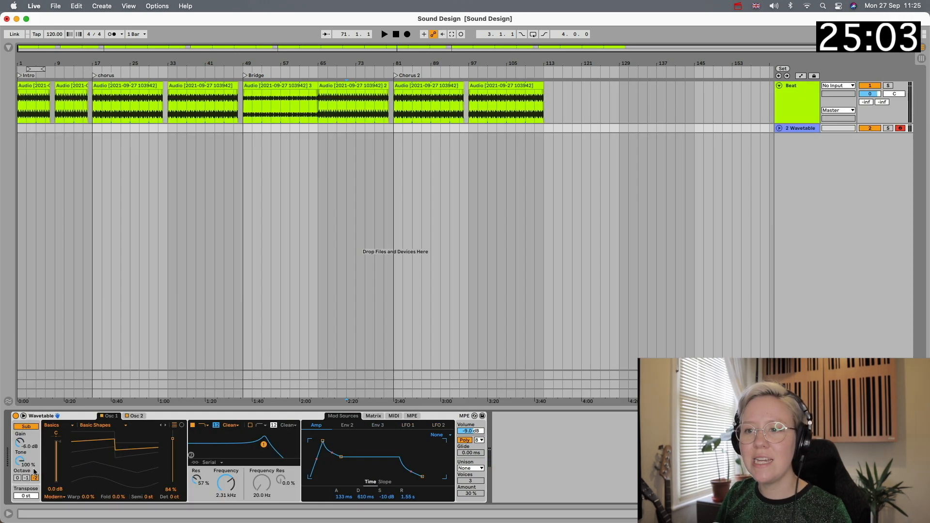
click(779, 127)
click(19, 135)
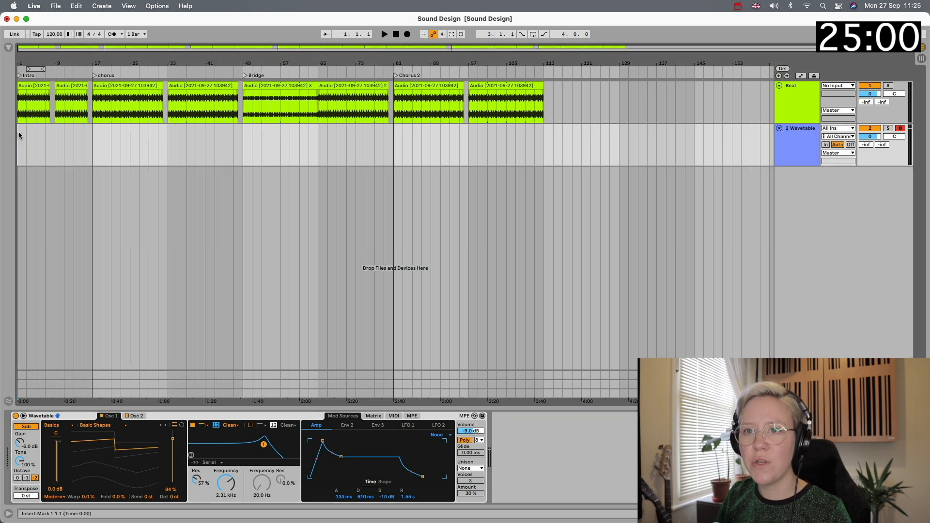
double_click(22, 136)
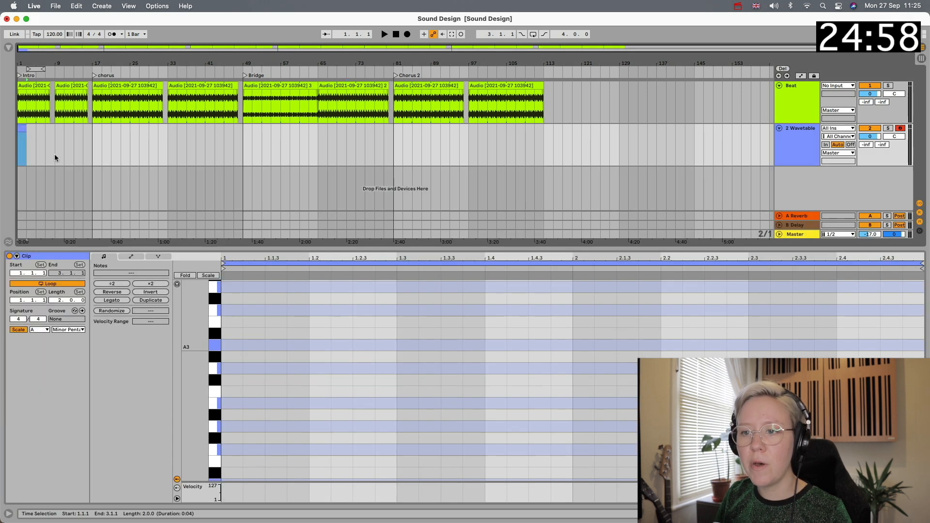
- Keep the clip's scale highlighting on and set the scale to A Minor Pentatonic
click(19, 329)
click(19, 329)
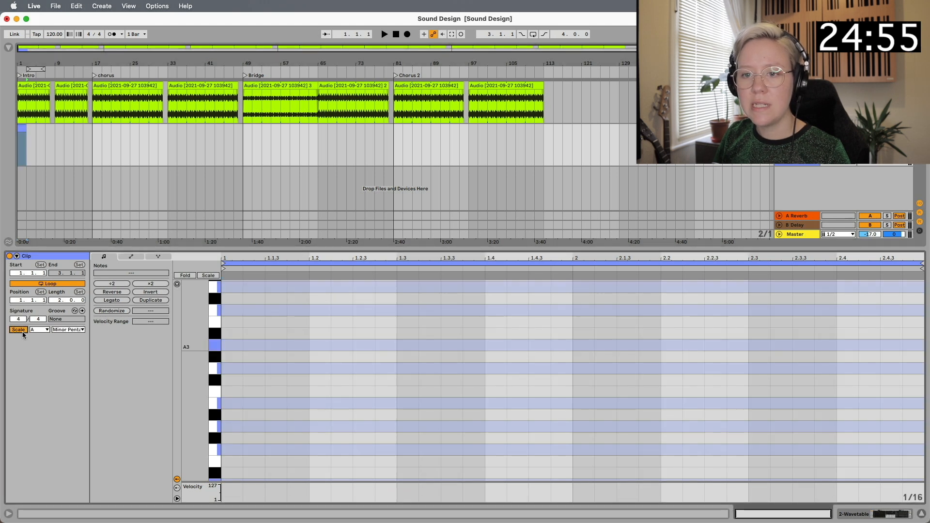
click(68, 330)
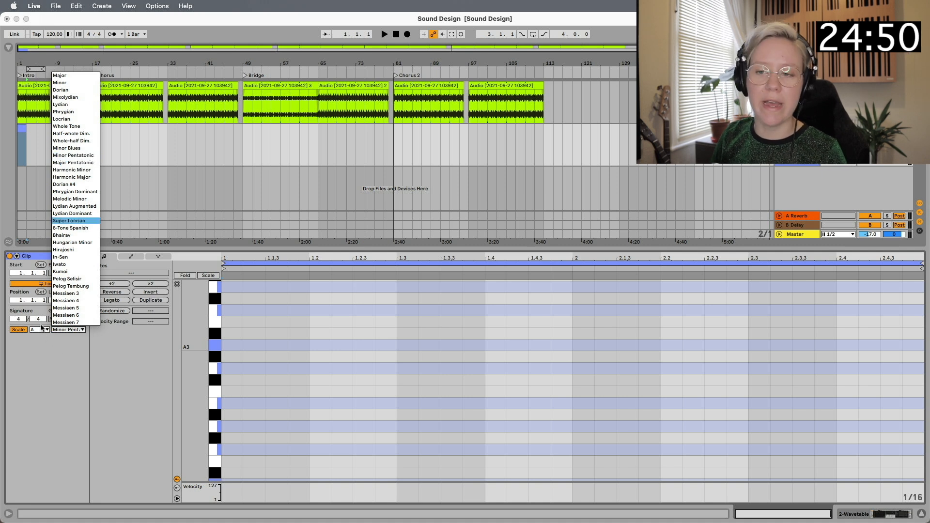
click(92, 156)
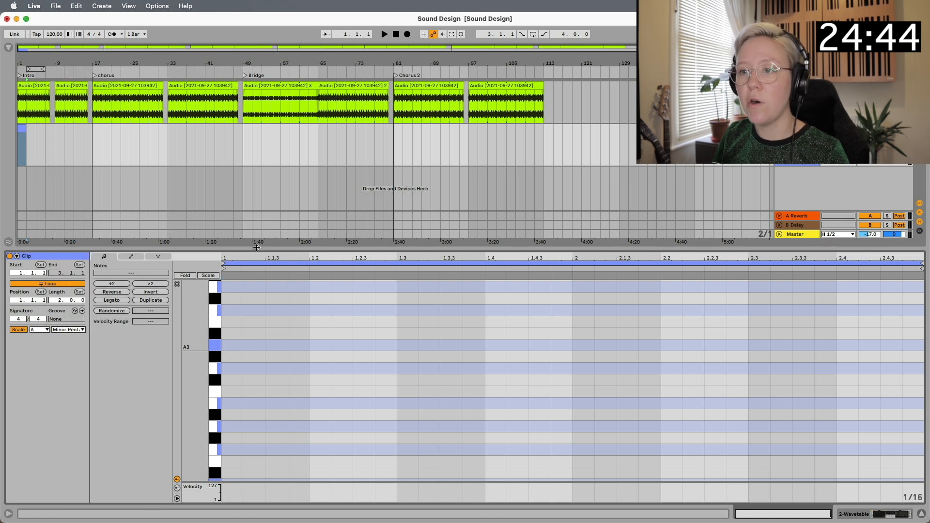
- Enlarge the note editor, fix the grid to 1 Bar, and draw a one-bar A3 note at the clip's start
drag(257, 248, 257, 158)
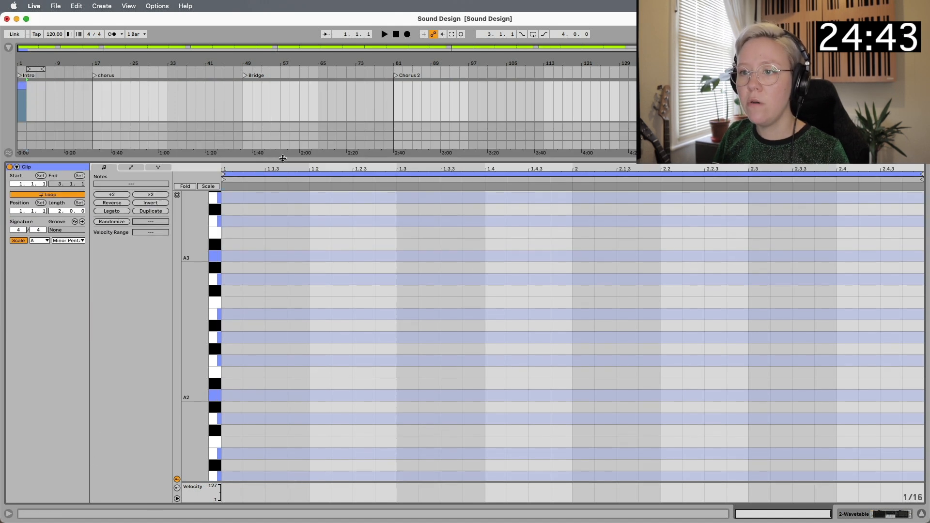
double_click(231, 258)
drag(241, 255, 395, 255)
right_click(325, 354)
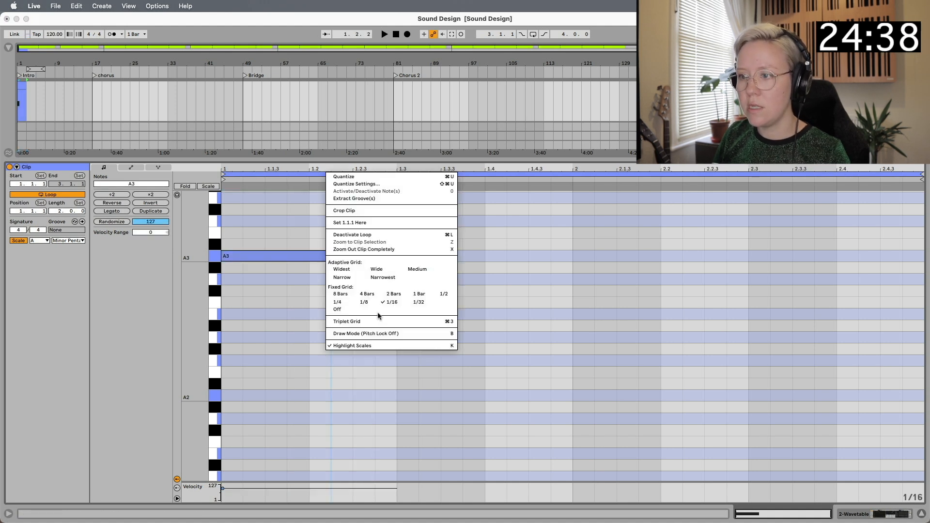
click(419, 295)
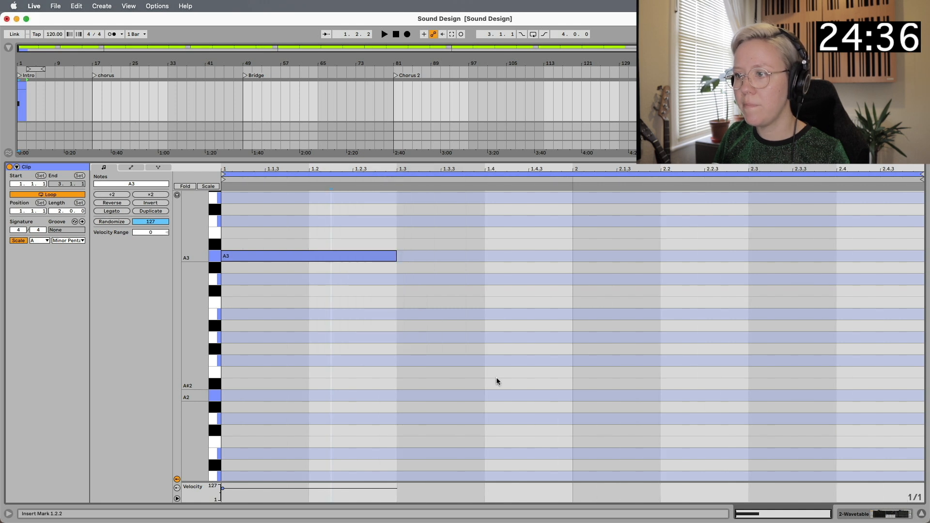
click(423, 254)
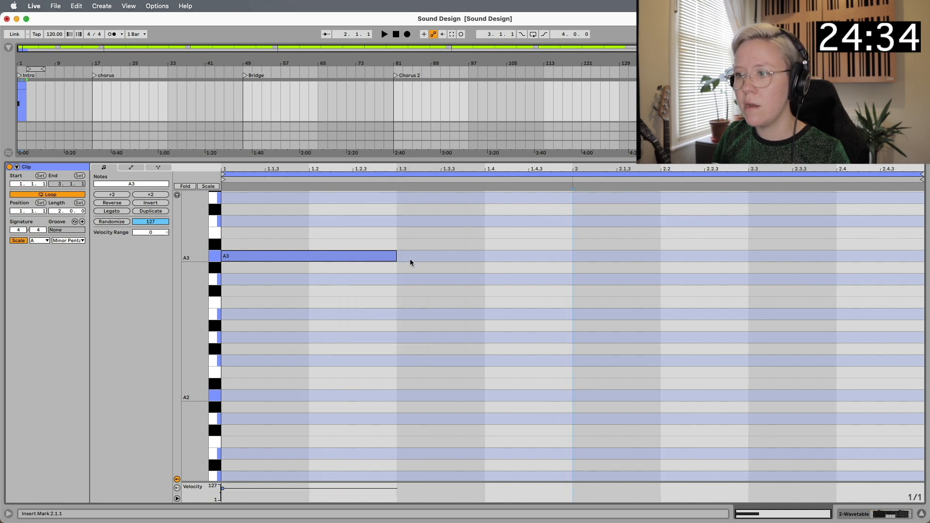
double_click(410, 260)
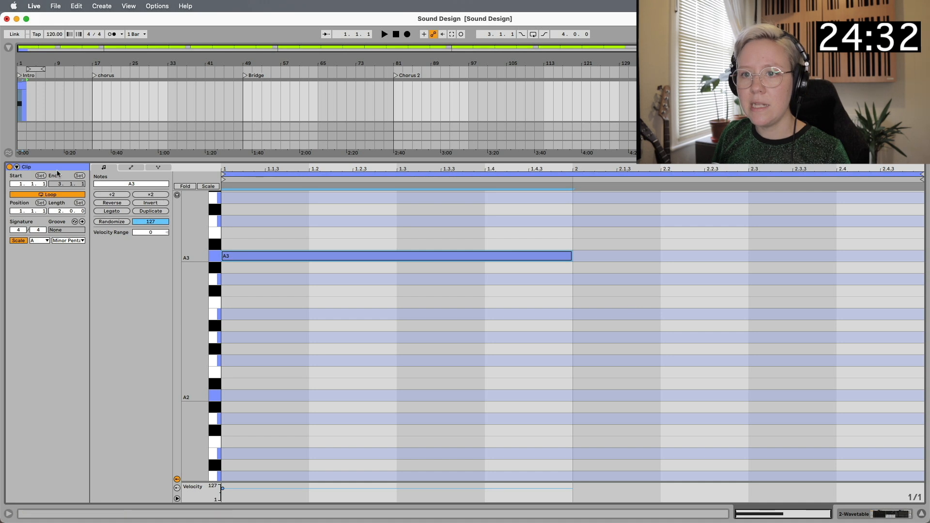
- Lengthen the loop and the arrangement clip to four bars, and add a one-bar D4 note in bar 2
click(56, 212)
text(4)
key(Return)
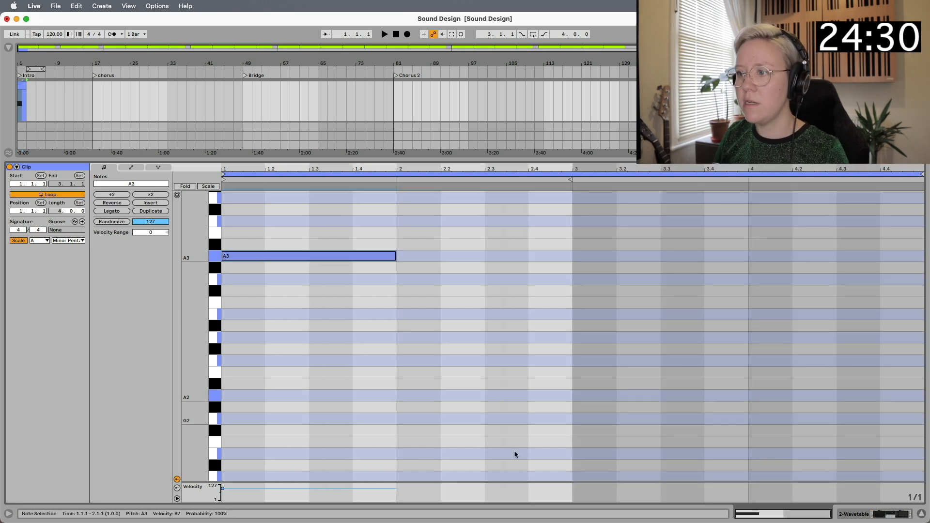
scroll(417, 305, up, 3)
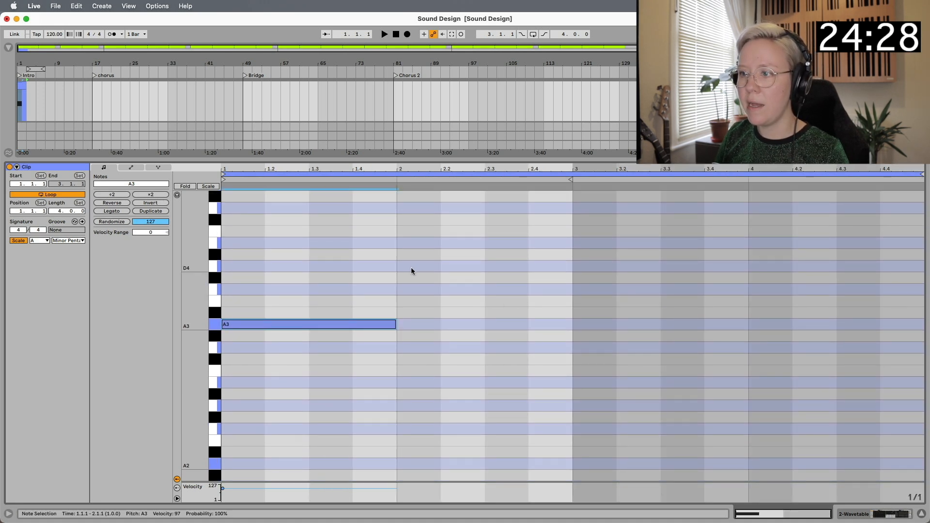
double_click(414, 267)
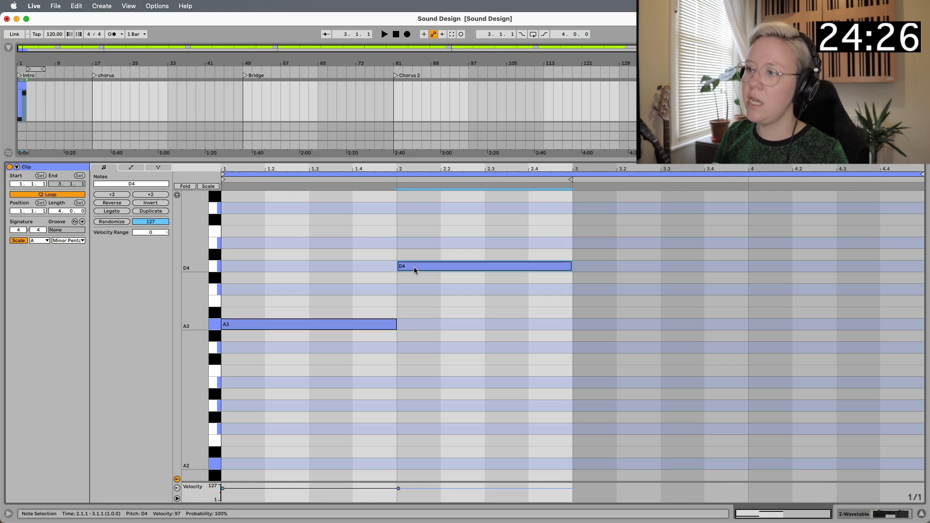
drag(25, 84, 36, 84)
- Play the clip and transpose both notes down an octave to A2 and D3
key(space)
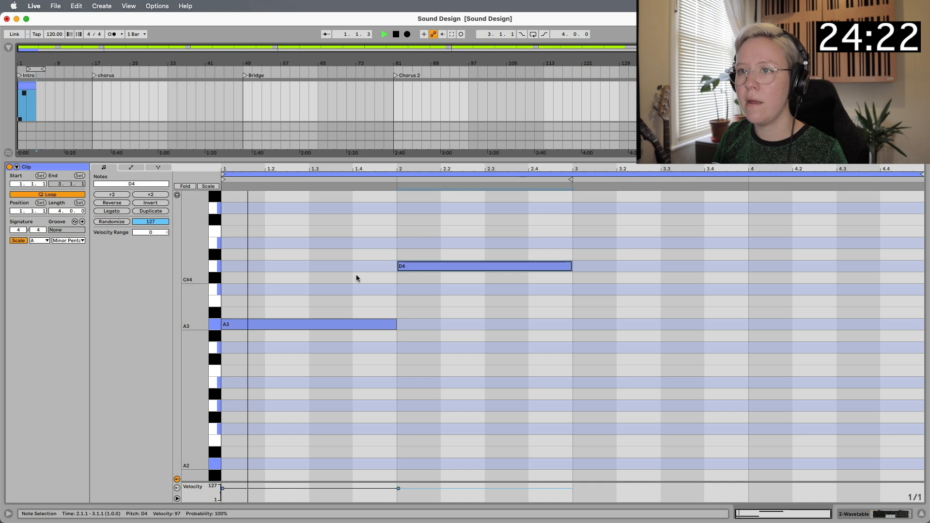
key(space)
drag(593, 391, 312, 196)
key(shift+Down)
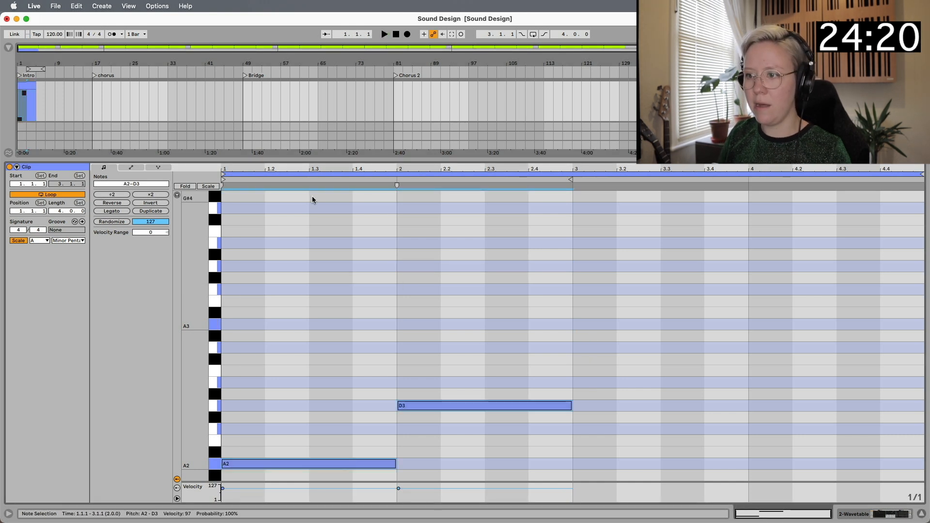
click(312, 196)
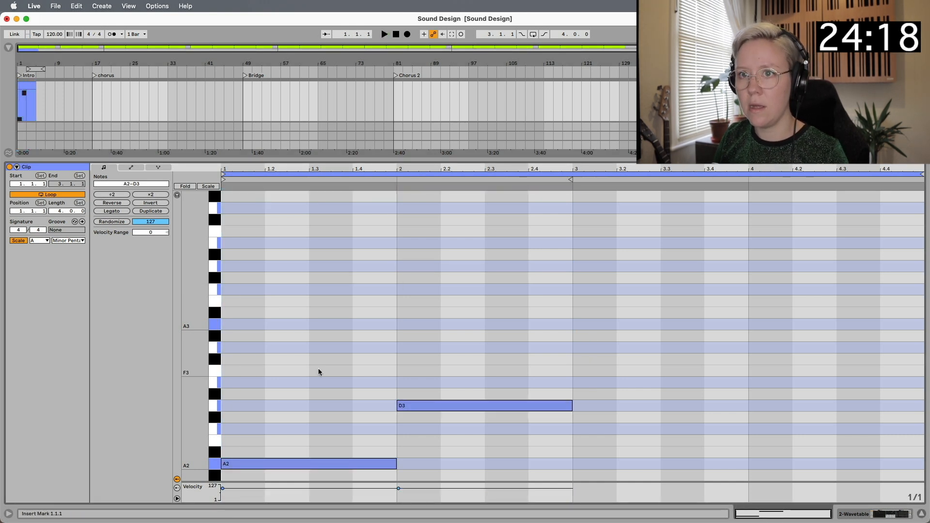
scroll(318, 372, down, 2)
key(space)
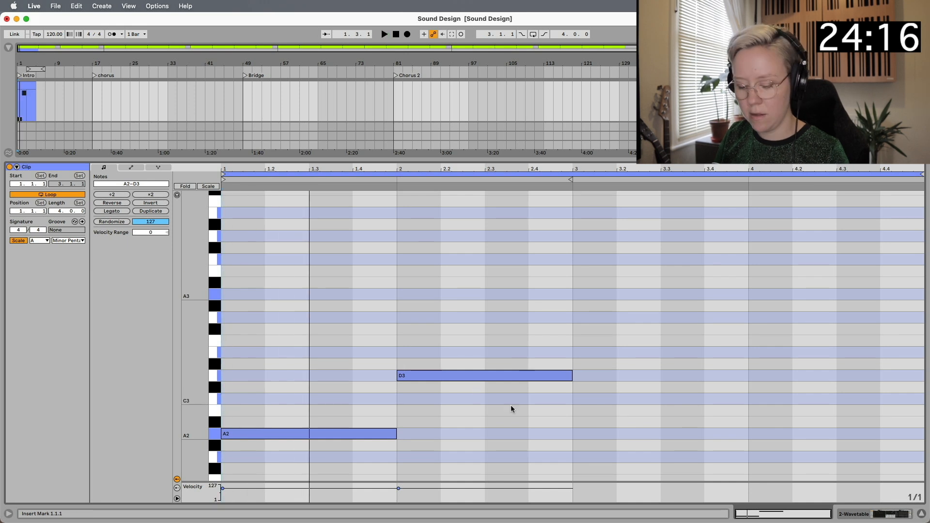
- Transpose both notes down another octave to A1 and D2, and play them back
drag(558, 467, 310, 302)
scroll(333, 396, down, 5)
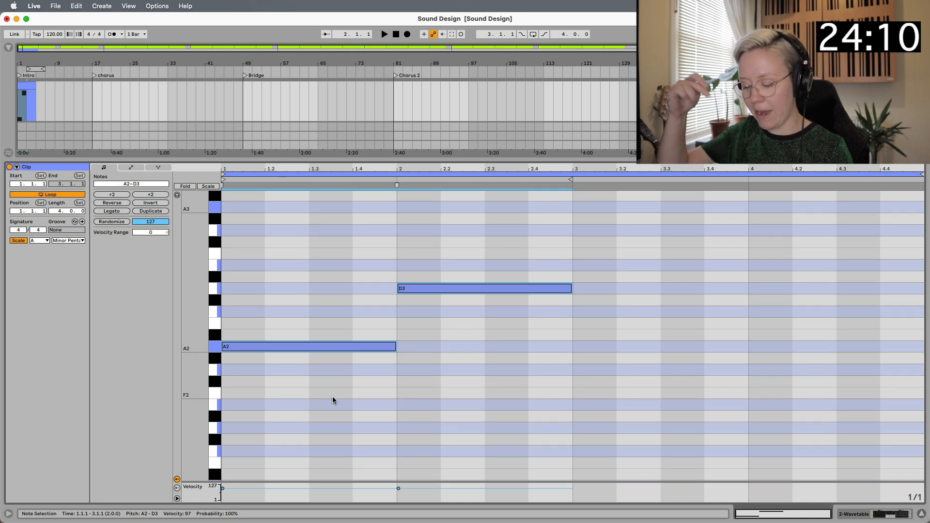
key(shift+Down)
scroll(404, 420, down, 5)
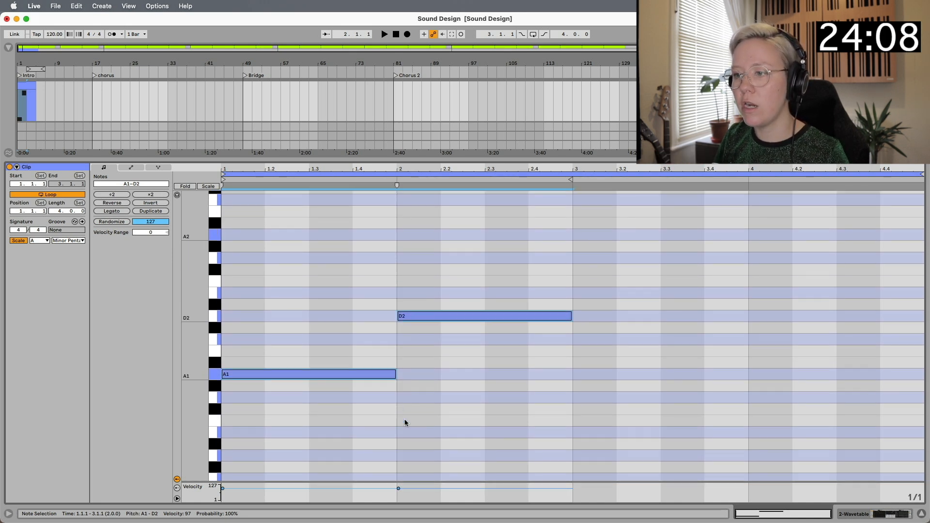
key(space)
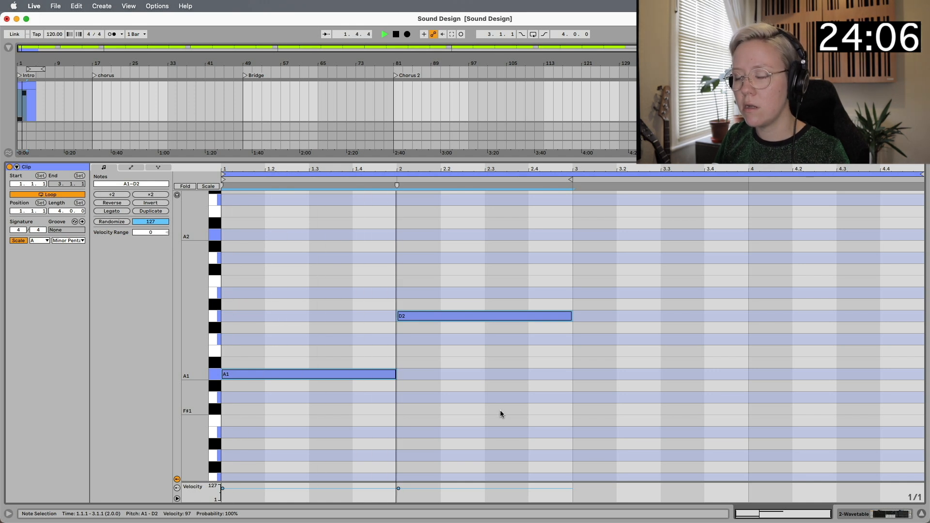
key(space)
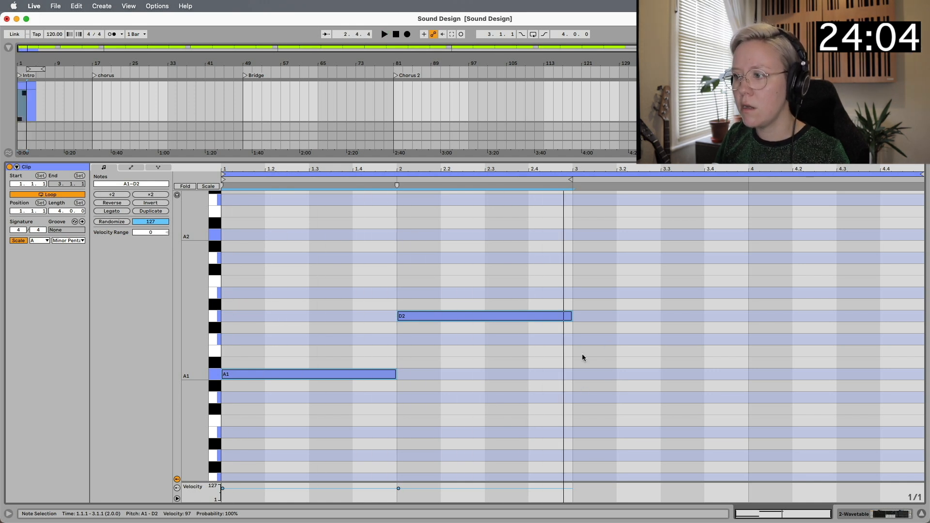
- Move the bar 2 note down to C2 and start playback
drag(509, 313, 484, 337)
click(489, 398)
key(space)
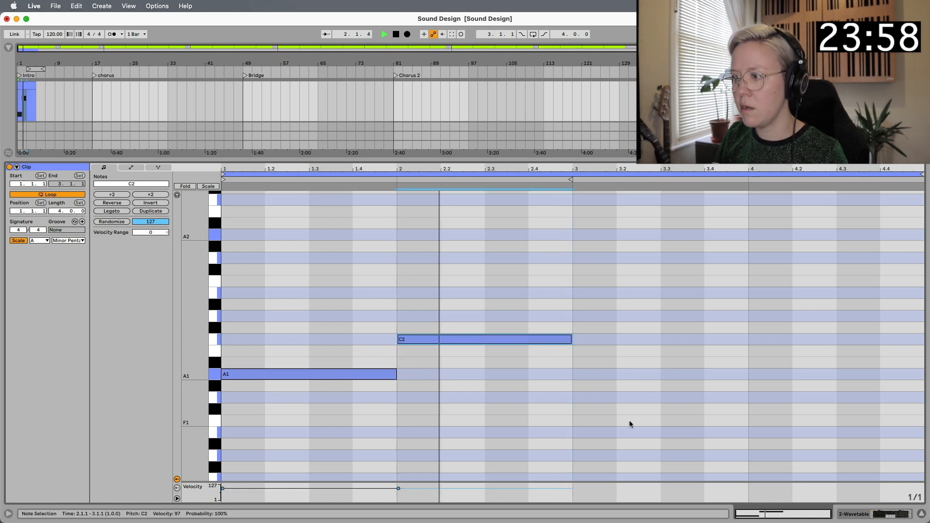
- Add a one-bar G1 note in bar 3 and a one-bar A1 note in bar 4, and stop playback
click(628, 404)
double_click(629, 400)
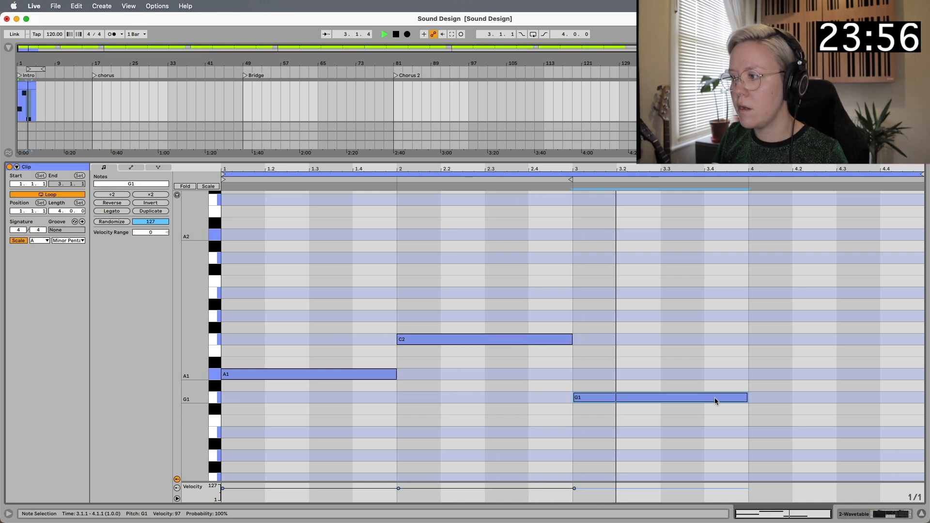
double_click(769, 374)
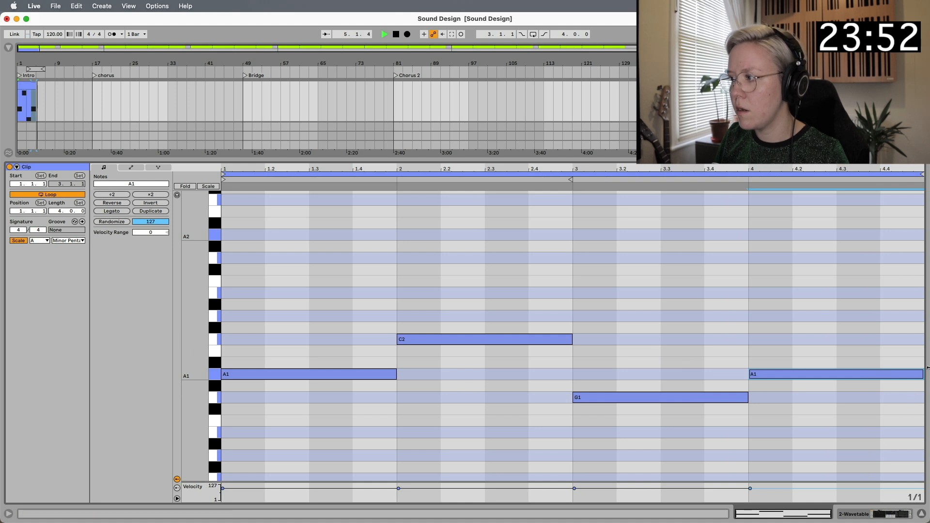
key(space)
- Shorten bar 4's A1 to two beats and fill the bar's second half with a G1 note
drag(921, 374, 836, 371)
double_click(856, 398)
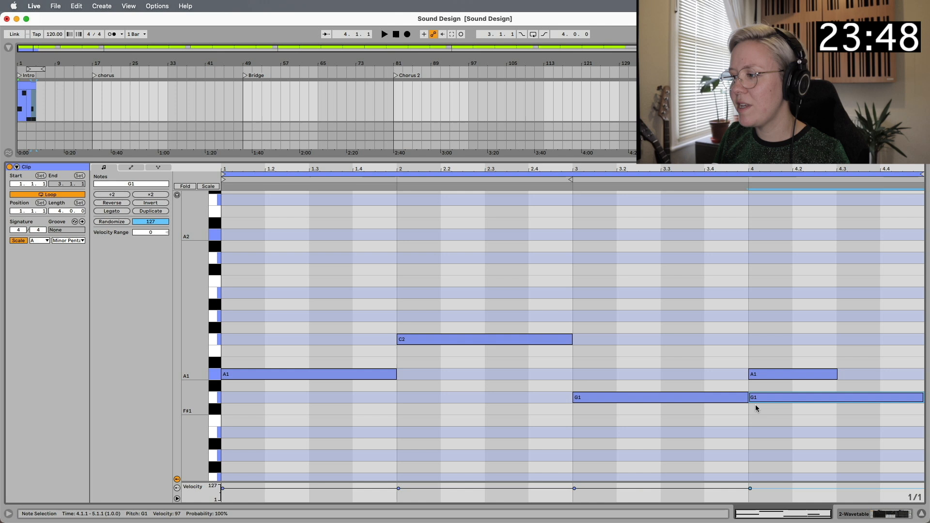
drag(751, 398, 840, 398)
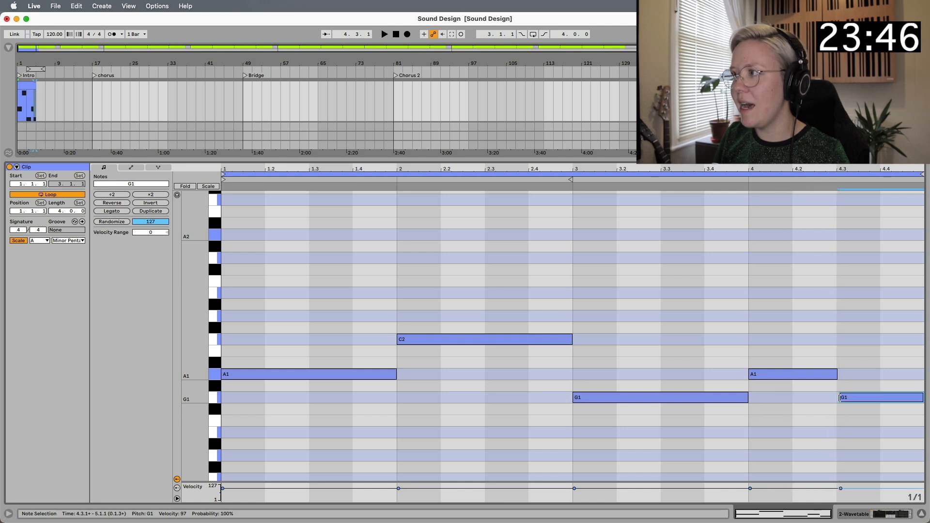
- Switch Wavetable to Mono and raise its glide to 588 ms while playing the clip
key(shift+Tab)
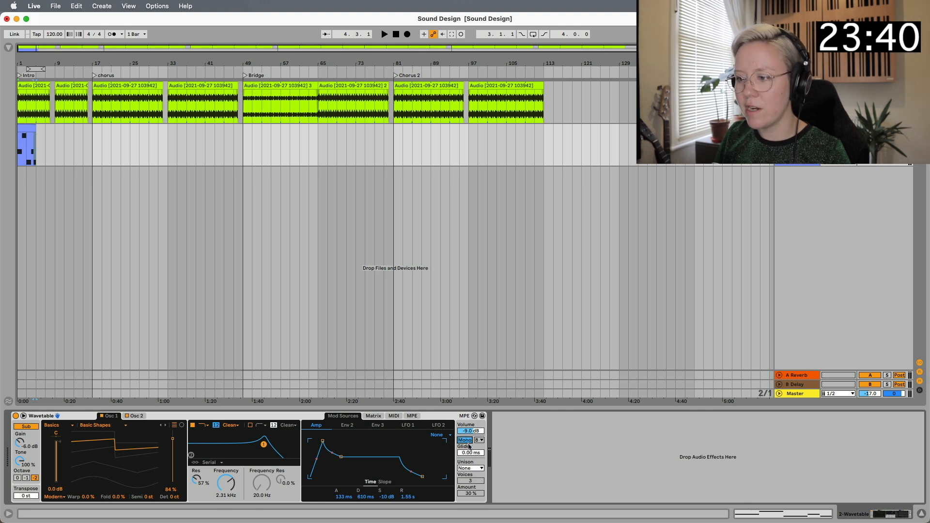
key(space)
drag(469, 452, 469, 420)
key(space)
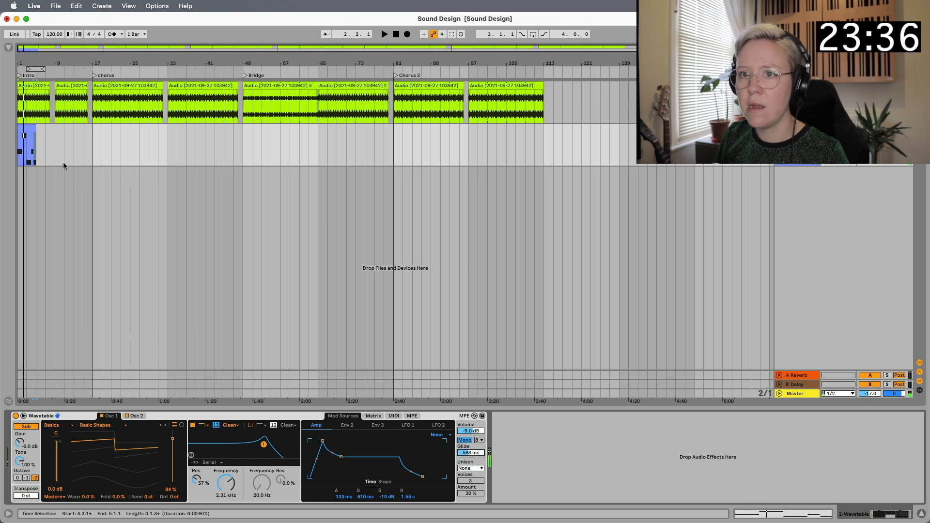
- Extend bar 1's A1 note slightly into bar 2 and bar 3's G1 note slightly past both ends of its bar, using a 1/2 grid
double_click(29, 132)
drag(395, 374, 400, 374)
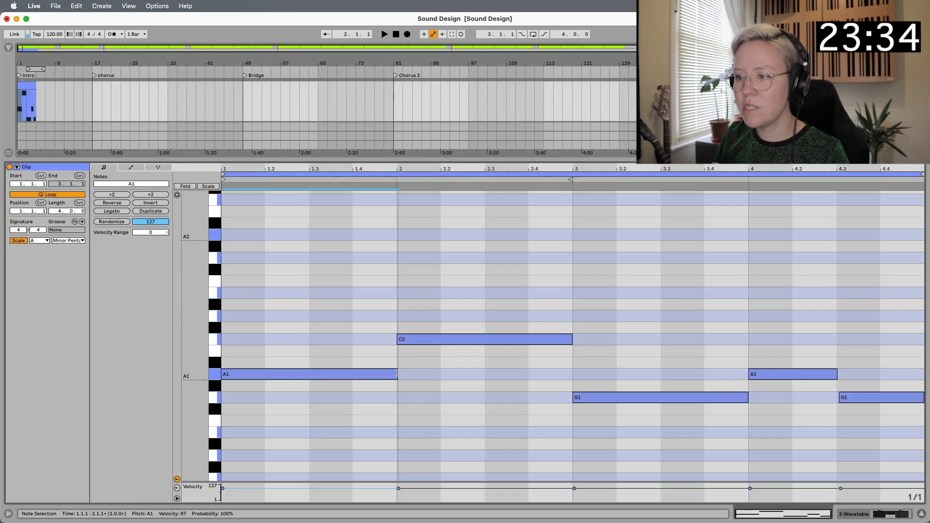
click(489, 397)
right_click(488, 397)
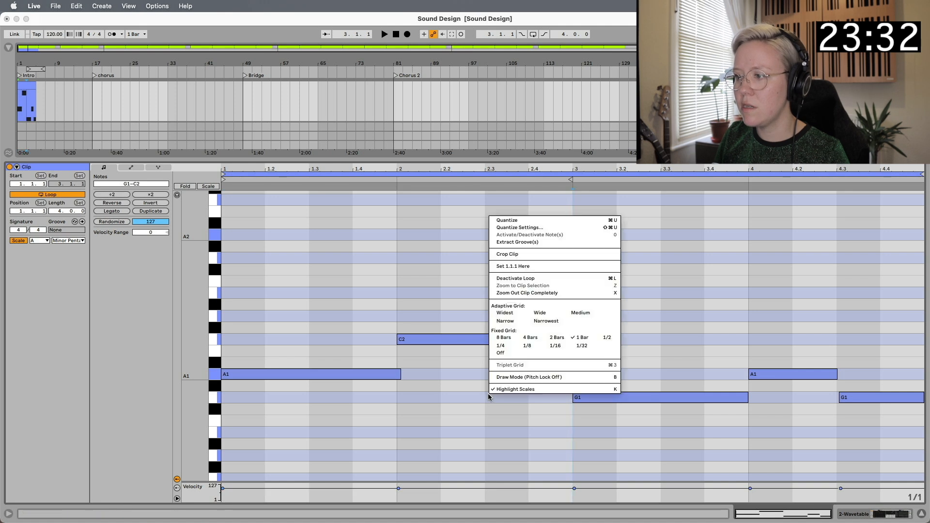
click(605, 339)
click(575, 398)
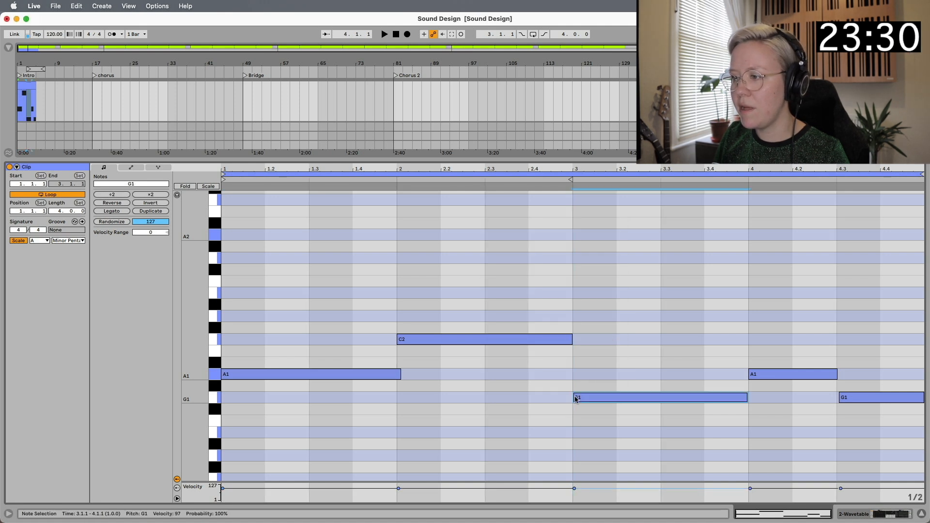
drag(573, 397, 570, 397)
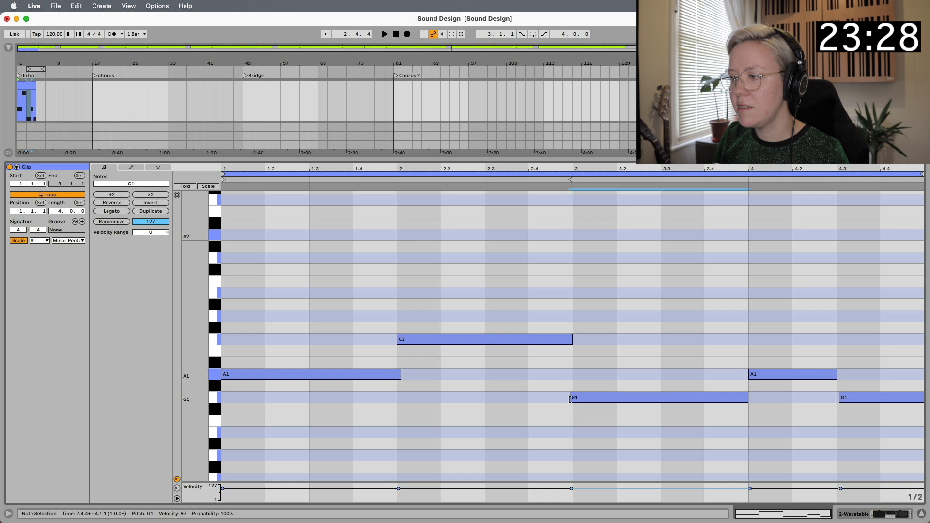
drag(746, 397, 753, 397)
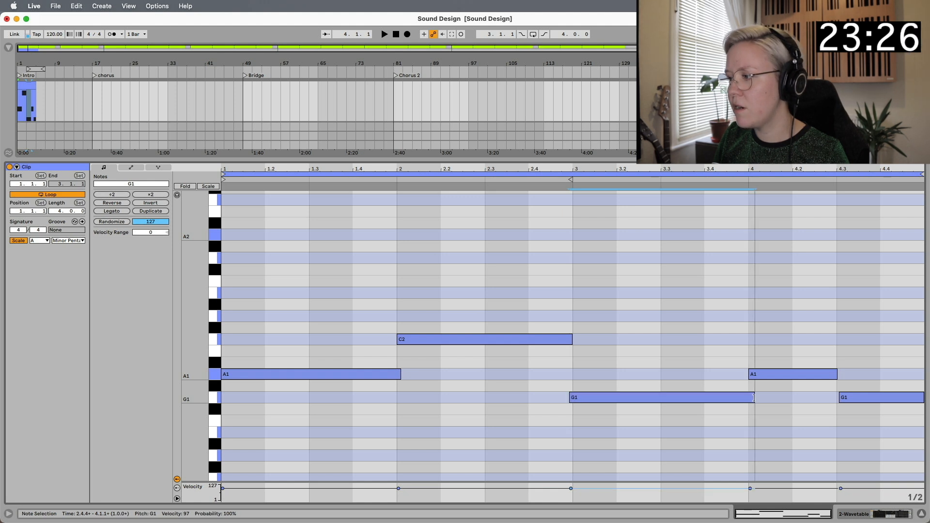
- Extend the start of bar 4's G1 note slightly earlier so it overlaps the preceding A1, and start playback
drag(841, 399, 827, 400)
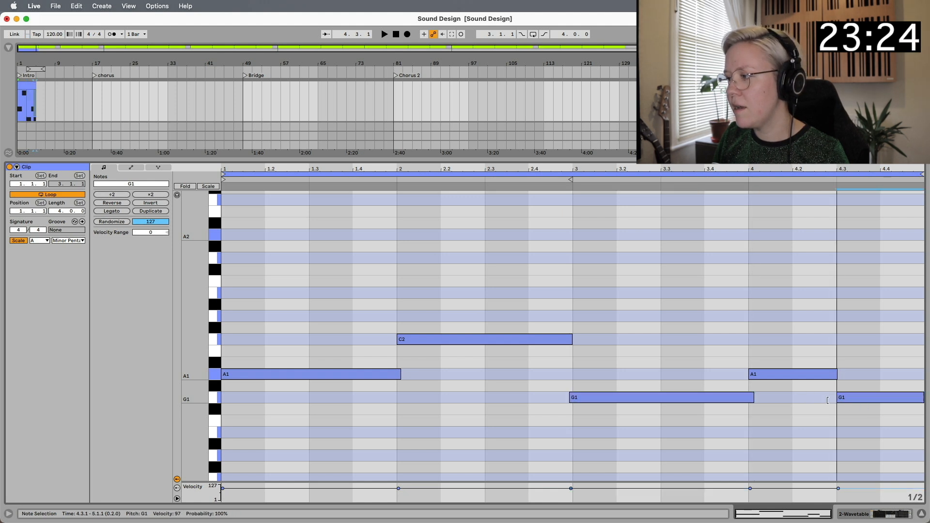
scroll(820, 398, up, 3)
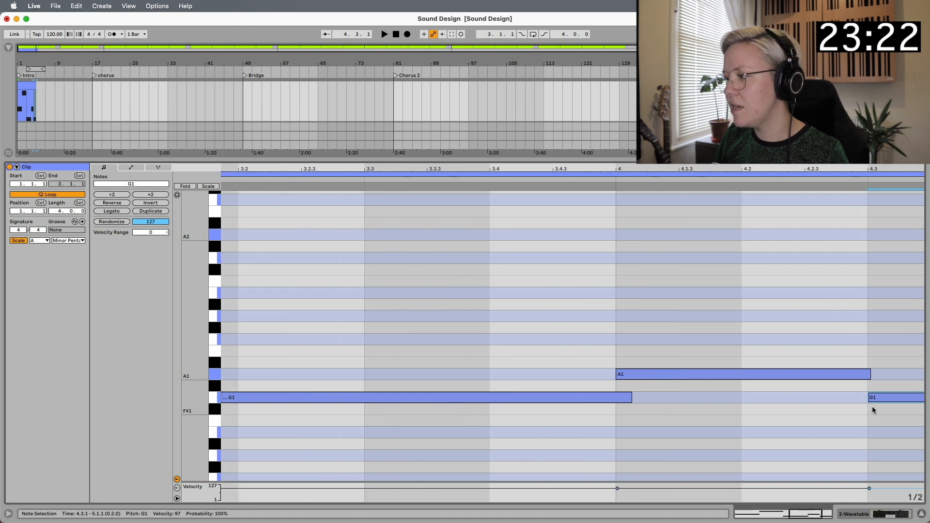
drag(868, 400, 857, 400)
key(space)
scroll(700, 396, down, 3)
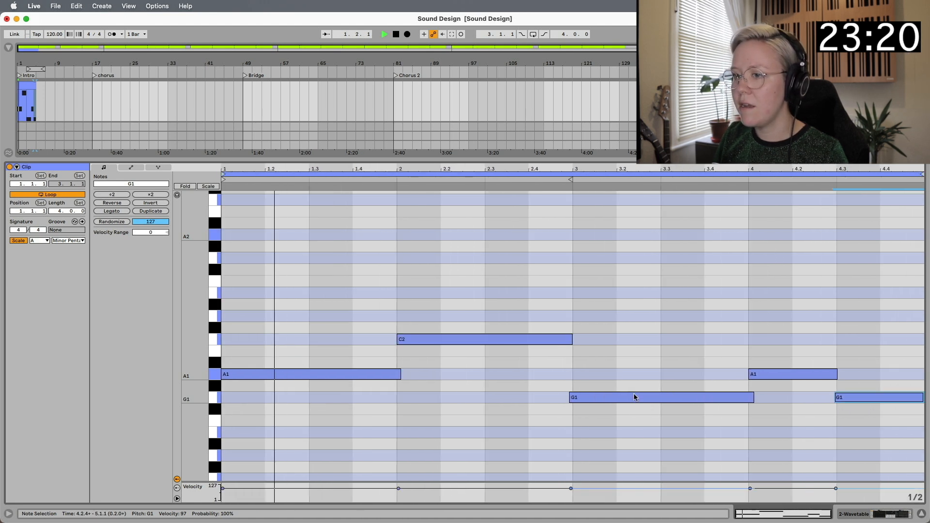
- Lower Wavetable's glide to 78.1 ms while the clip plays, and stop playback
key(shift+Tab)
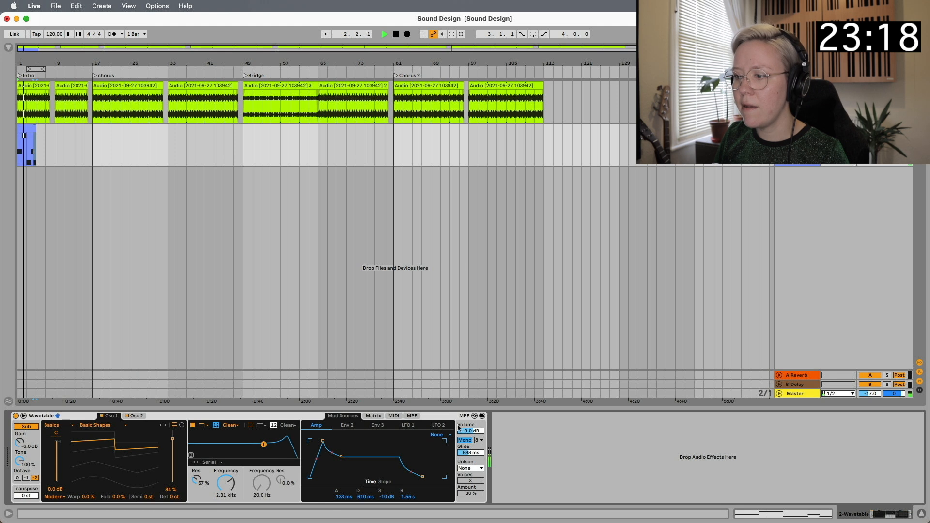
drag(473, 446, 473, 474)
click(471, 468)
click(538, 468)
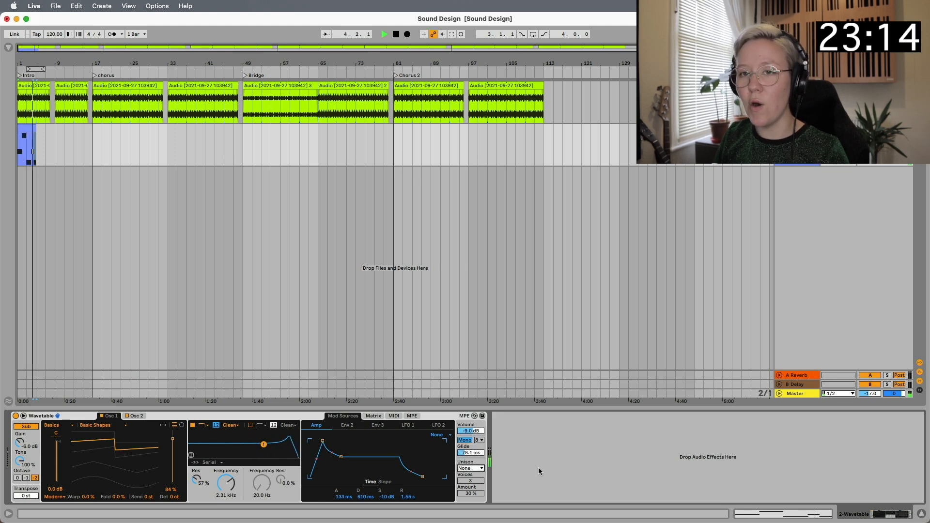
key(space)
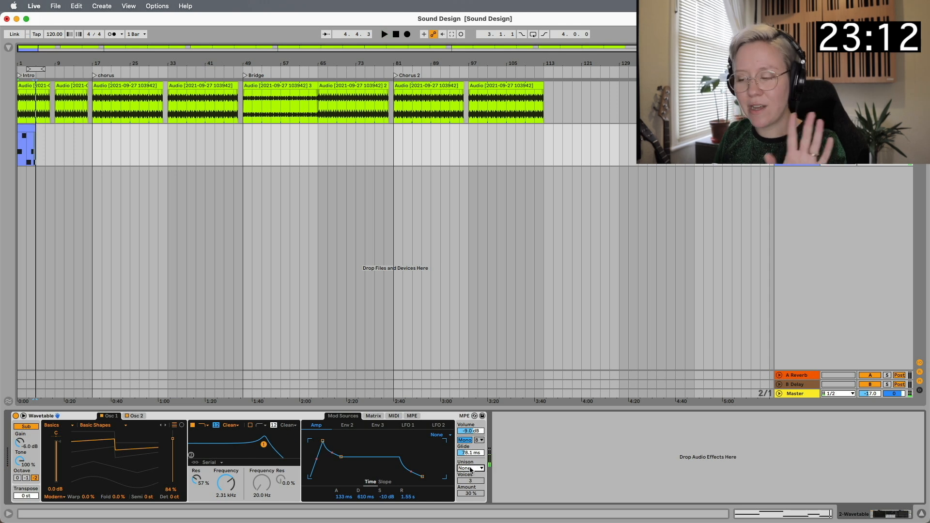
- Delete bar 4's G1 note and extend the A1 note to the end of the bar
double_click(26, 132)
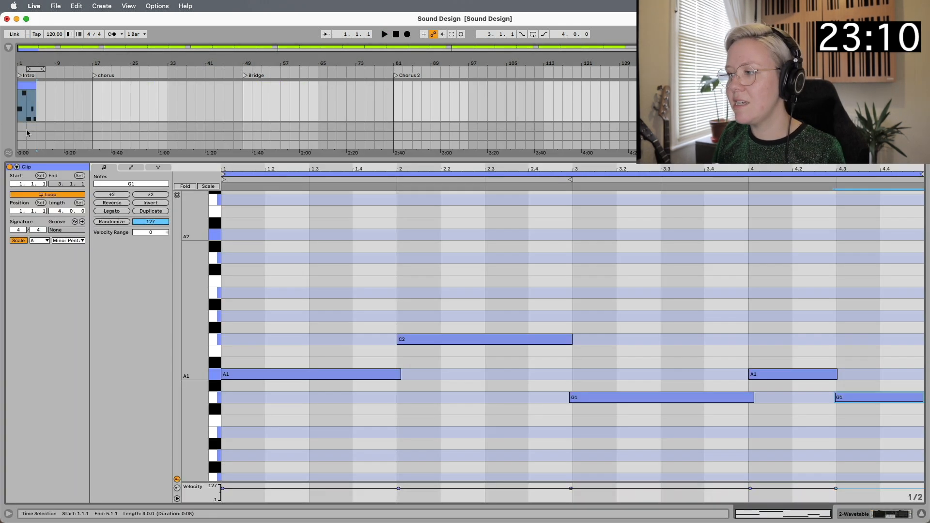
double_click(843, 395)
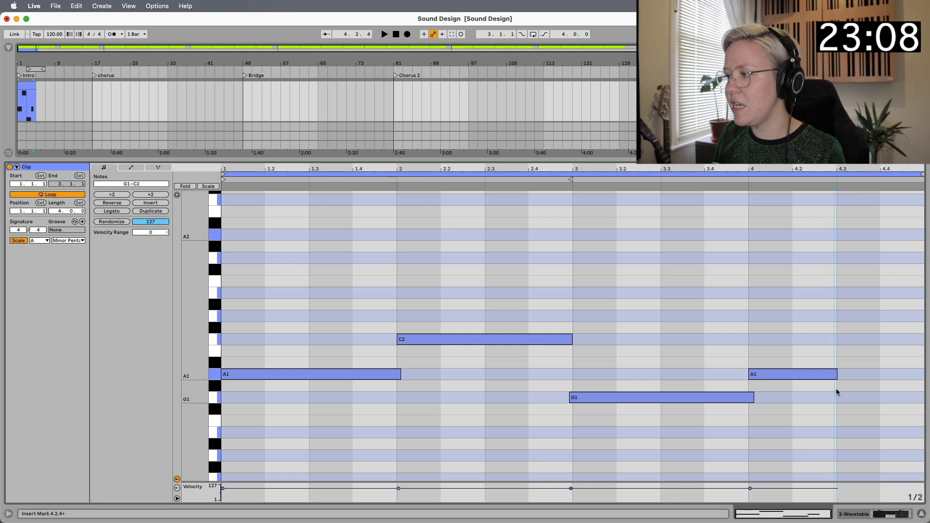
drag(835, 377, 920, 377)
key(shift+Tab)
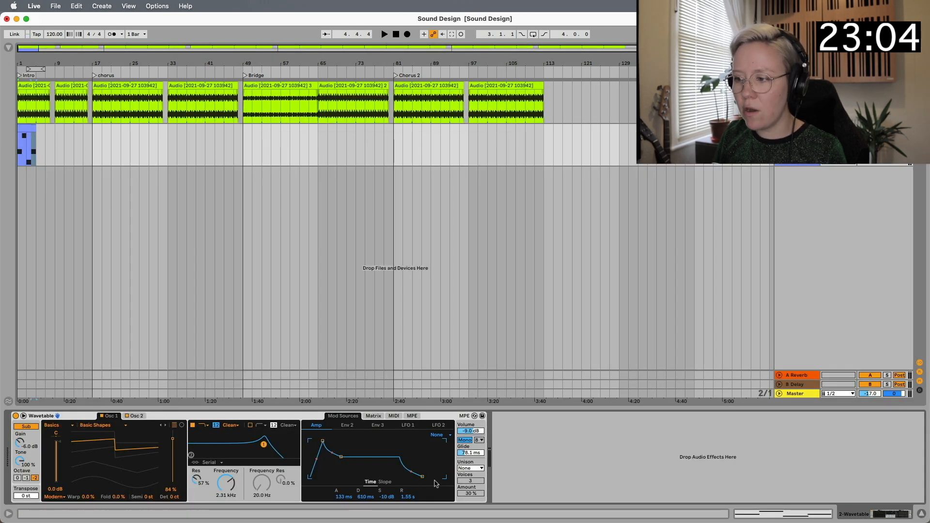
- Set Wavetable's unison mode to Classic and extend the looped bass clip to the chorus marker at bar 17
click(475, 468)
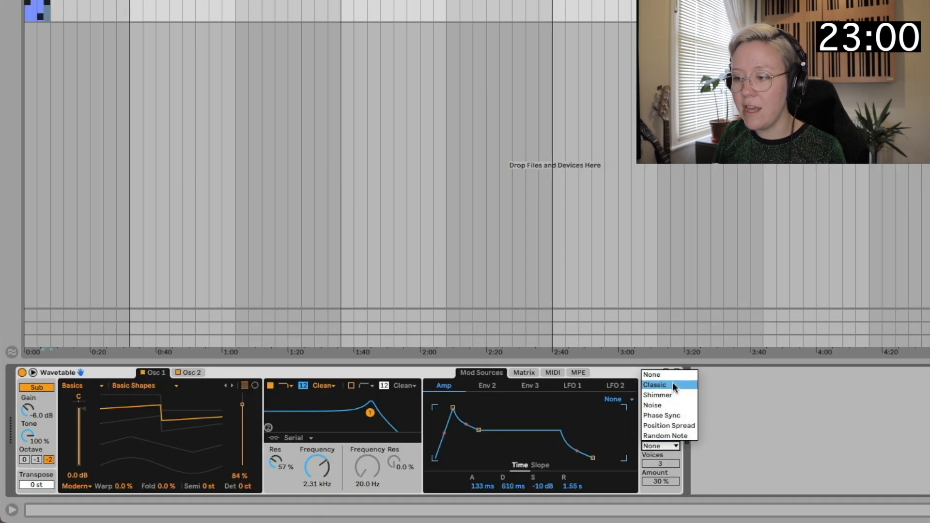
click(672, 384)
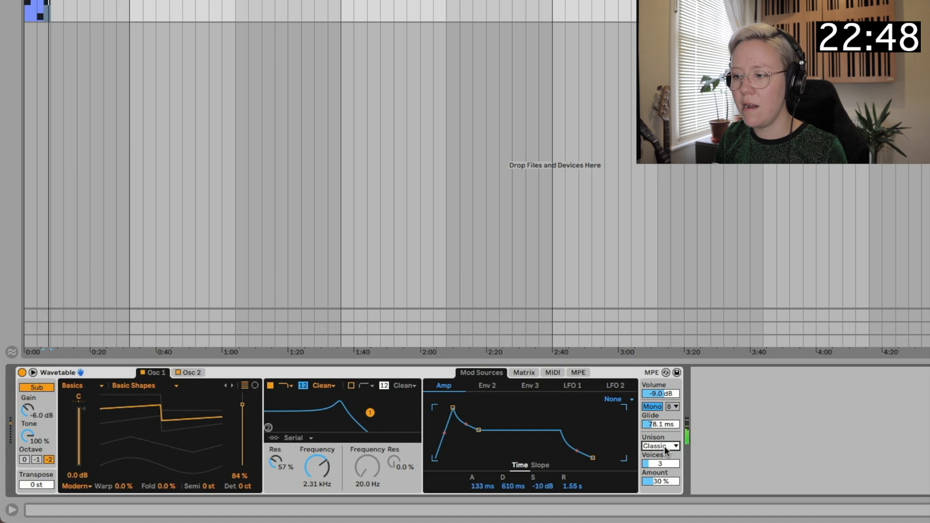
drag(50, 1, 130, 1)
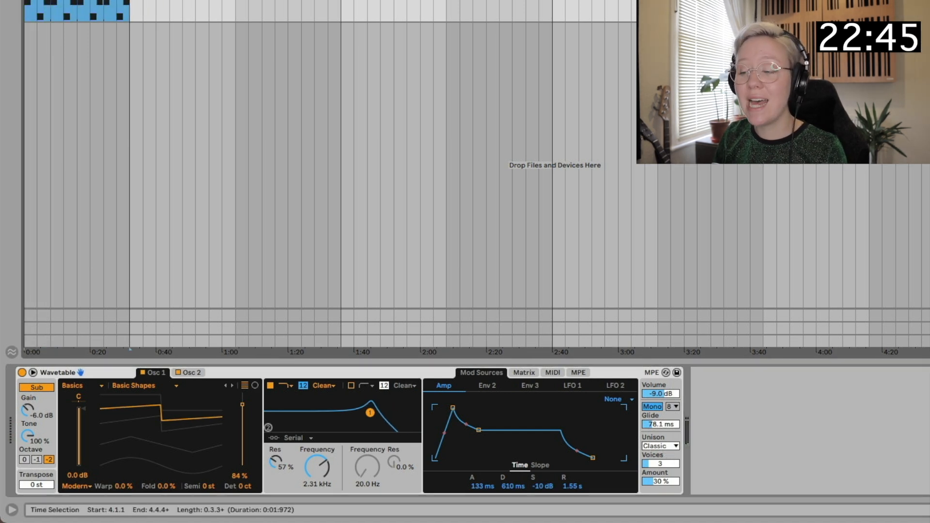
- Try the Shimmer unison mode with 6 voices and an amount of 11% during playback
click(672, 444)
click(676, 396)
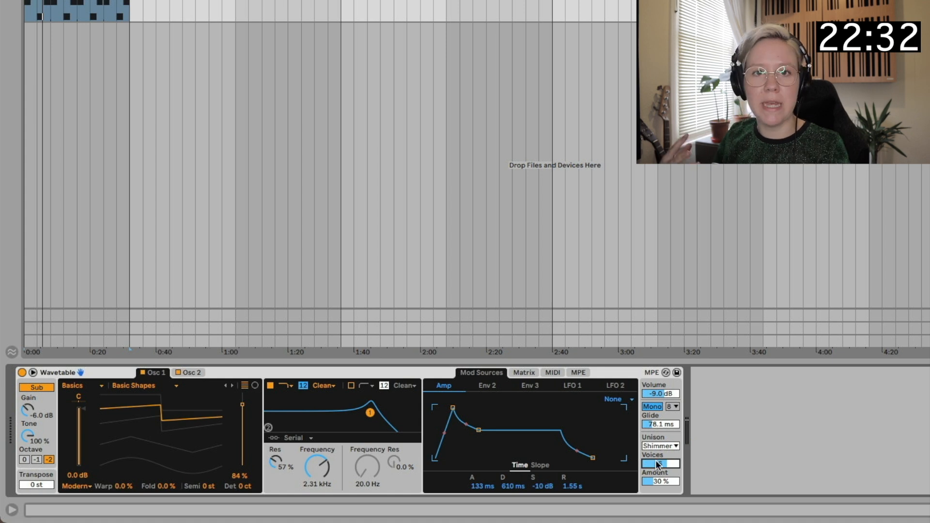
key(space)
mouse_move(656, 482)
mouse_down()
mouse_move(655, 465)
mouse_move(659, 486)
mouse_up()
- Compare Classic unison with 4 voices at 43%, and return to Shimmer with 4 voices and an amount of 10%
click(666, 446)
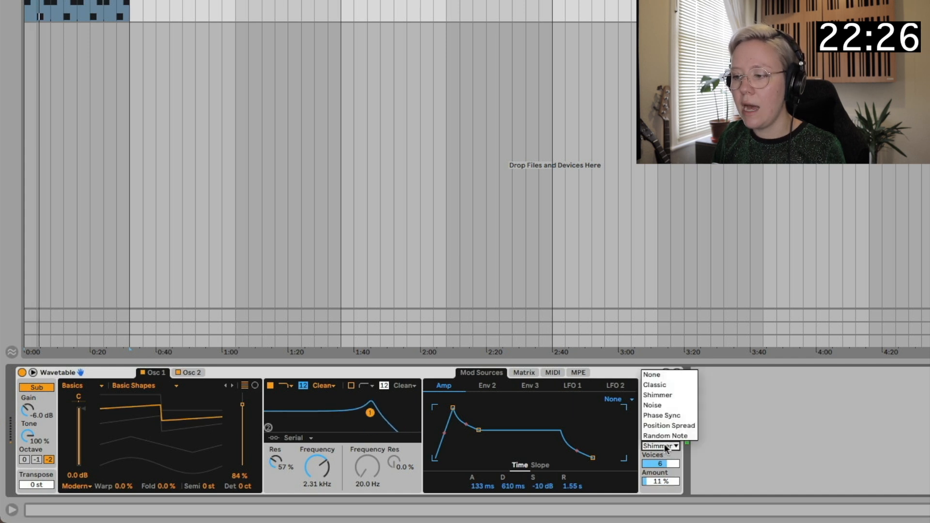
click(675, 385)
drag(662, 464, 663, 484)
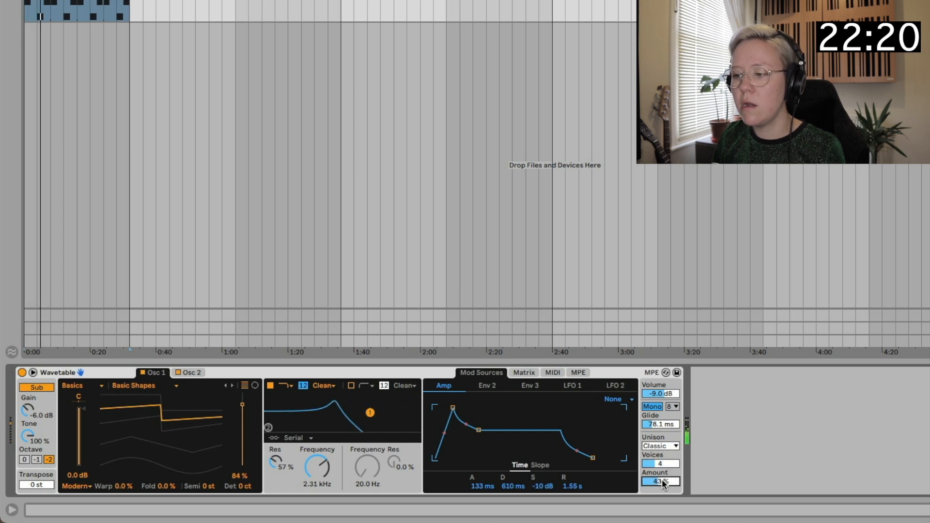
click(658, 447)
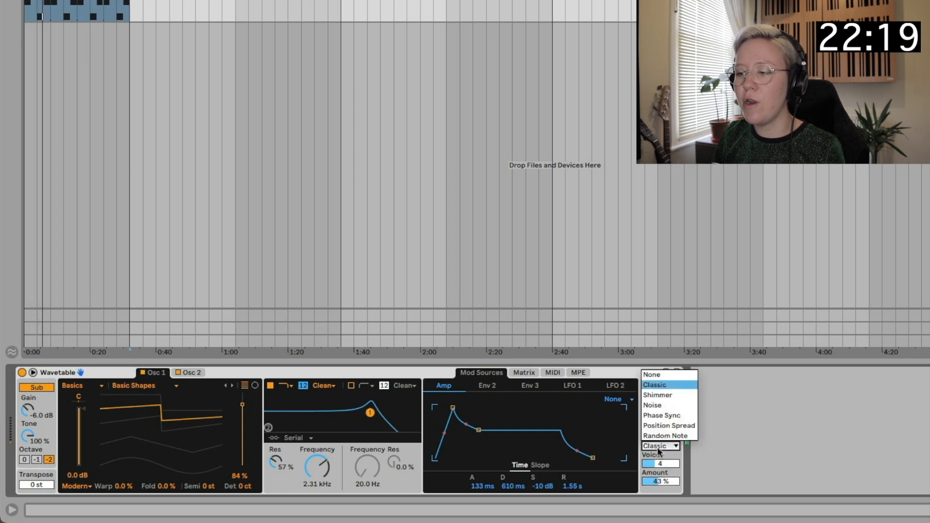
click(671, 394)
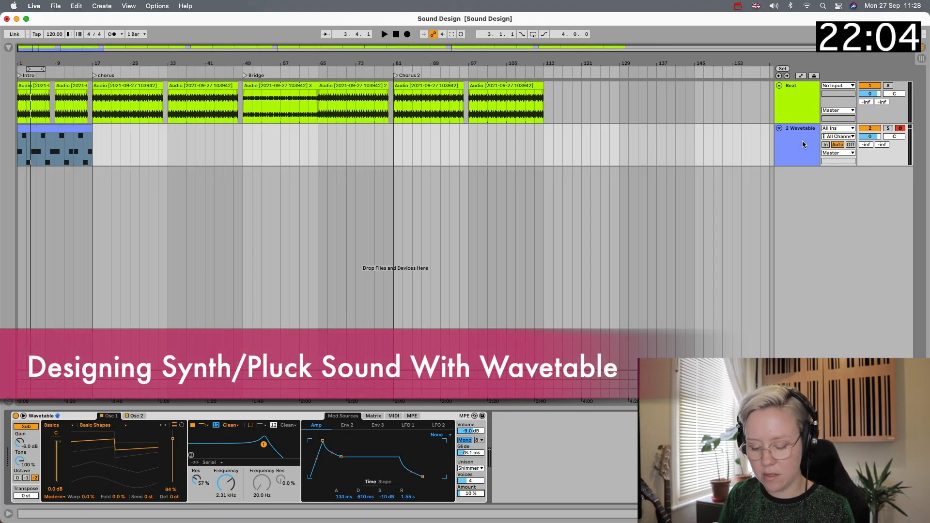
- Add a new MIDI track below the bass track and load a Wavetable instrument on it
key(super+shift+t)
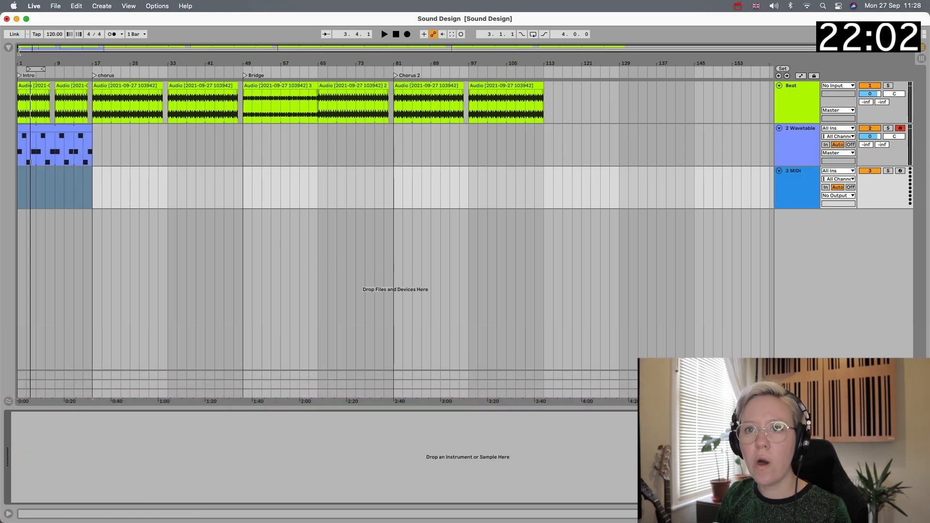
click(9, 48)
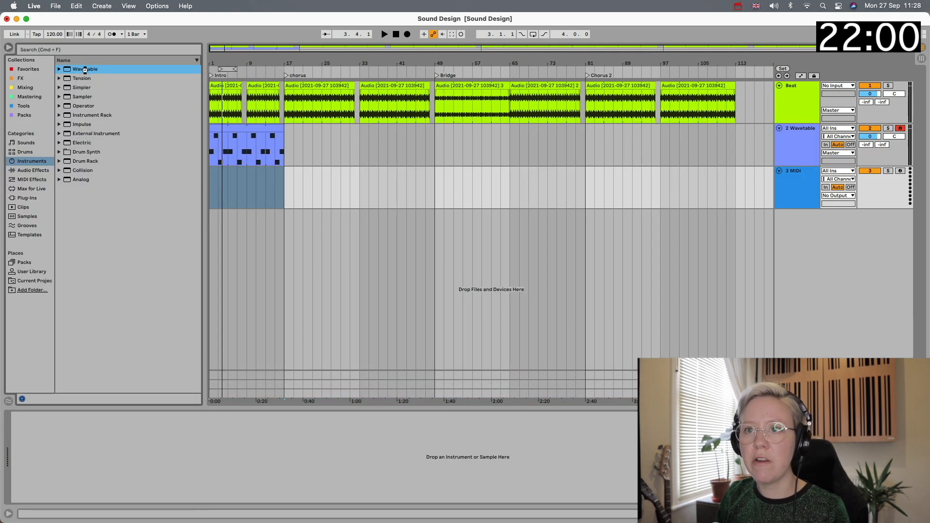
double_click(85, 69)
click(9, 48)
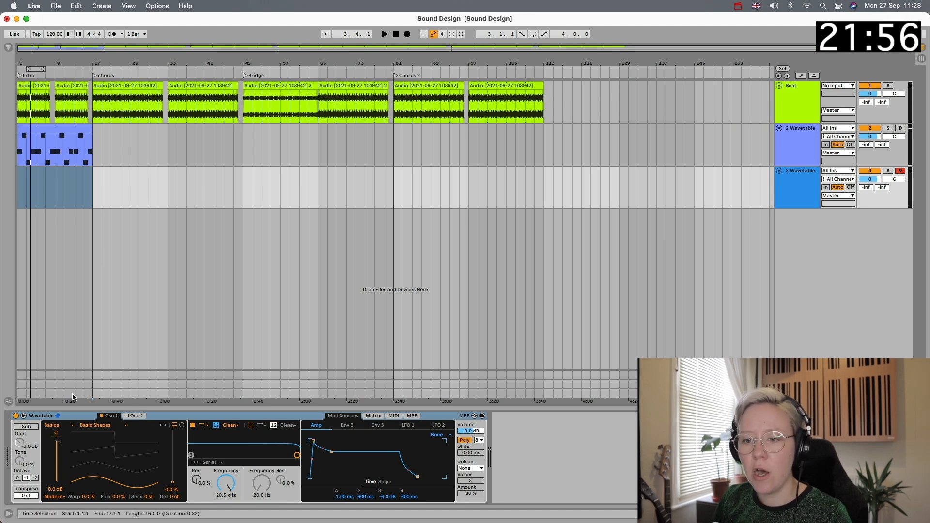
- Expand the new Wavetable into its large view and enlarge it to show both oscillators, the envelopes and the LFOs
click(23, 416)
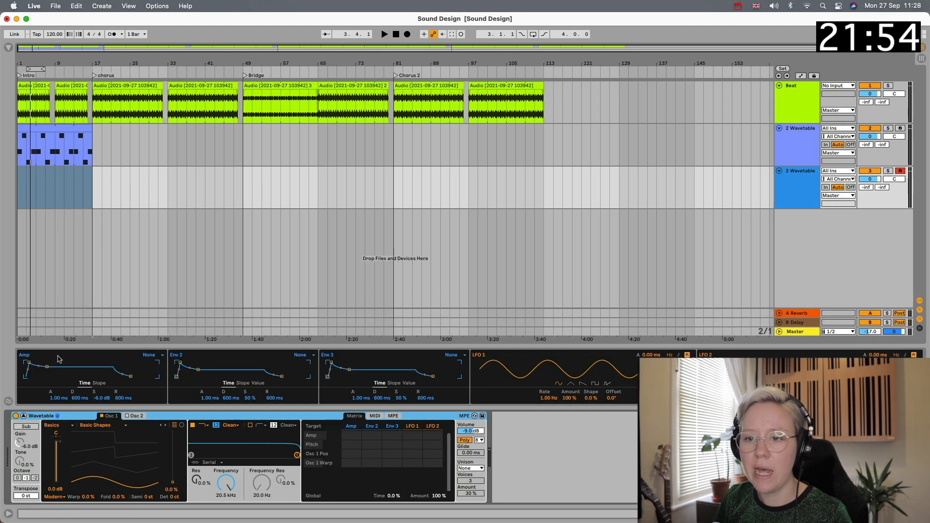
drag(70, 345, 98, 125)
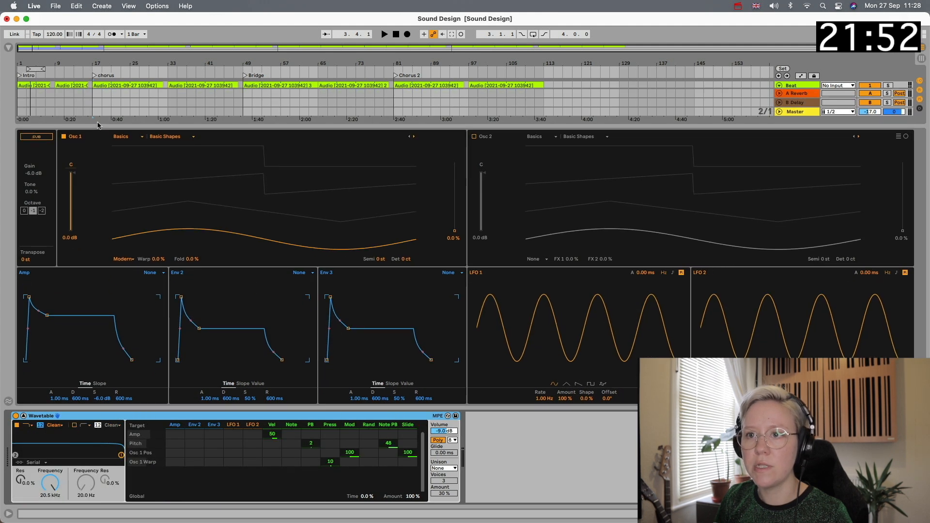
click(122, 139)
click(141, 138)
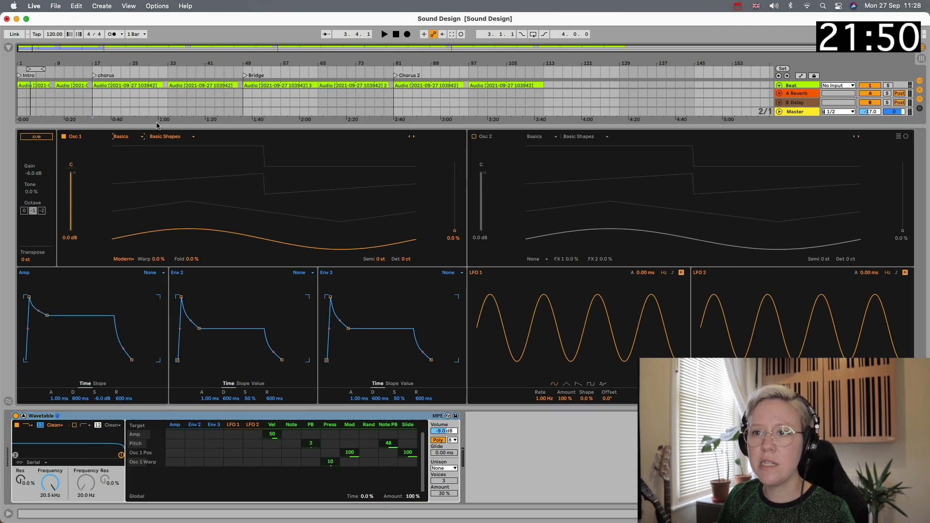
drag(157, 125, 156, 92)
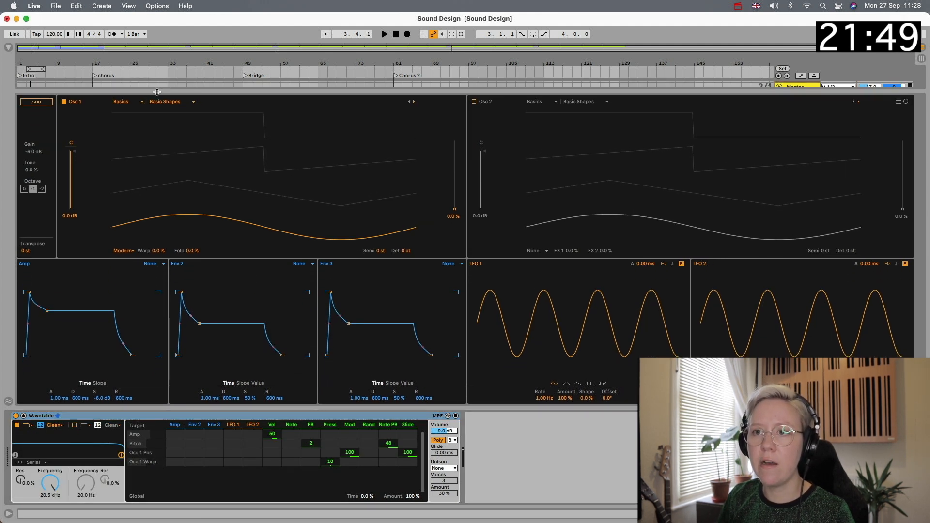
- Set oscillator 1 to the Strong Seventh wavetable from the Harmonics category with its position at 76%
click(125, 103)
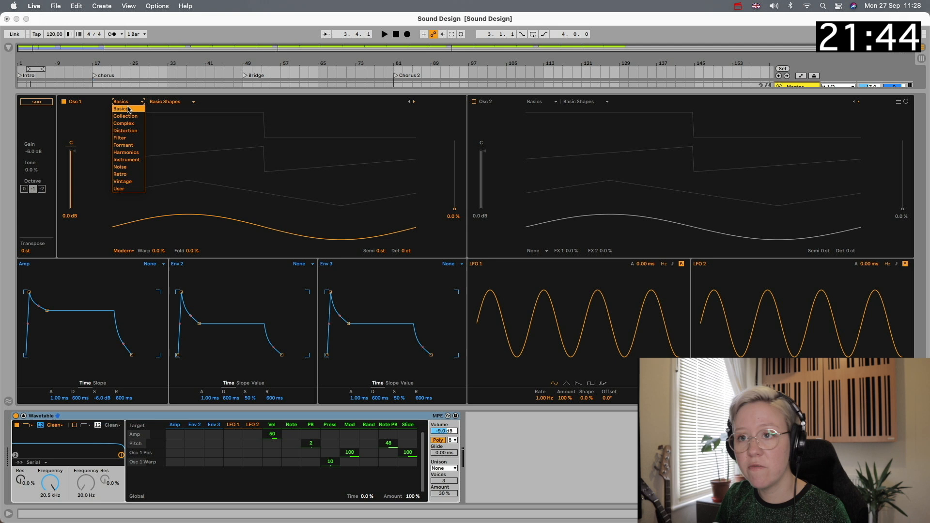
click(137, 154)
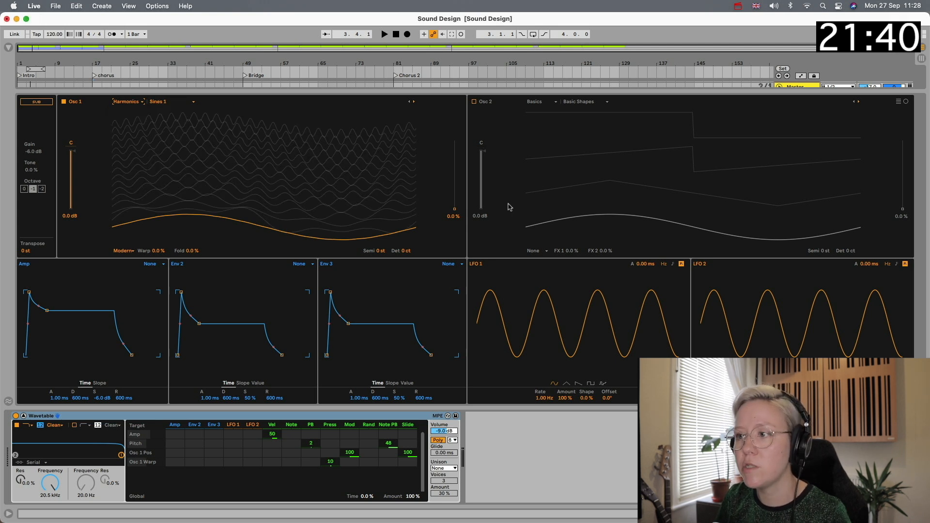
drag(455, 209, 456, 156)
click(193, 102)
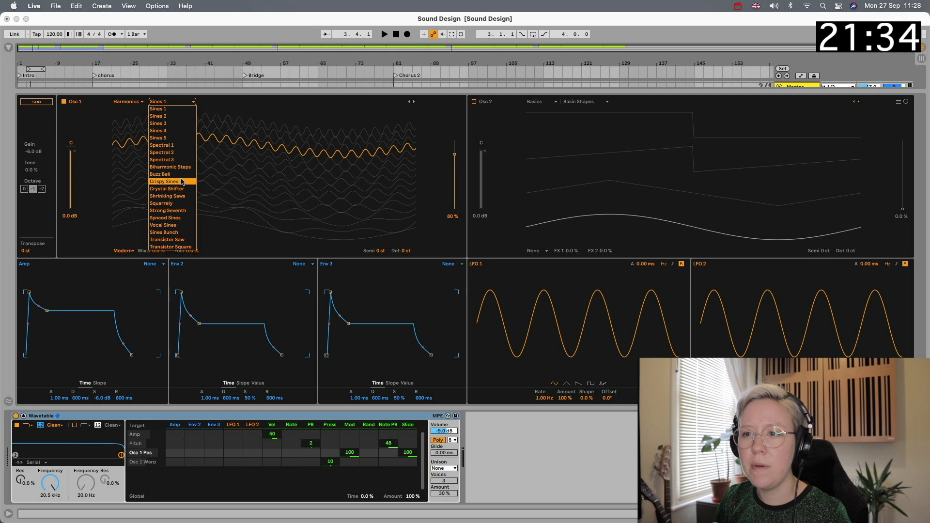
click(190, 212)
mouse_move(460, 164)
mouse_down()
mouse_move(460, 184)
mouse_move(460, 145)
mouse_move(460, 167)
mouse_move(455, 159)
mouse_up()
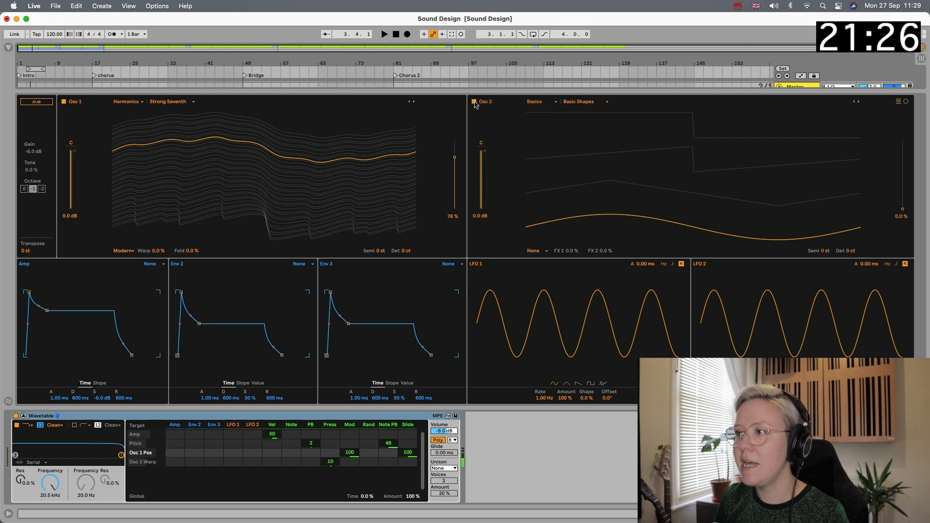
- Set oscillator 2 to the Harmonica wavetable from the Instrument category with its position at 75%
click(532, 104)
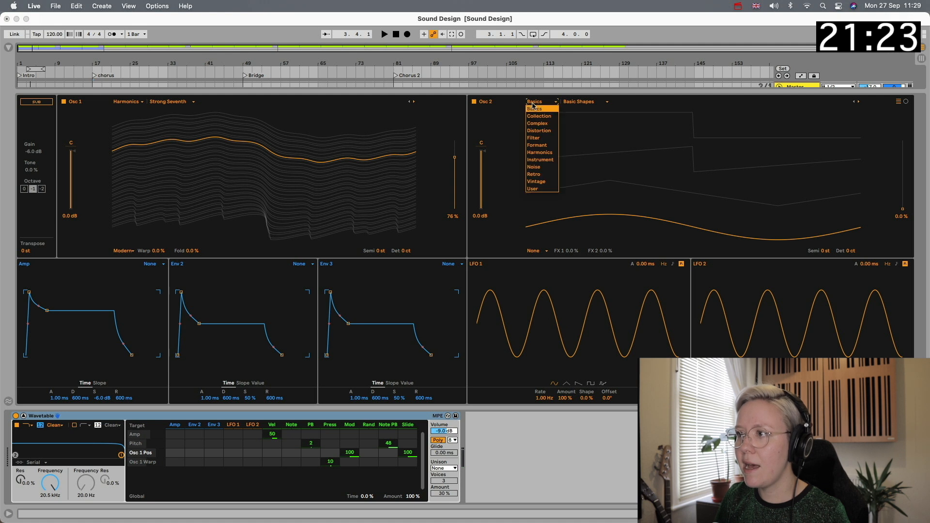
click(540, 160)
click(572, 103)
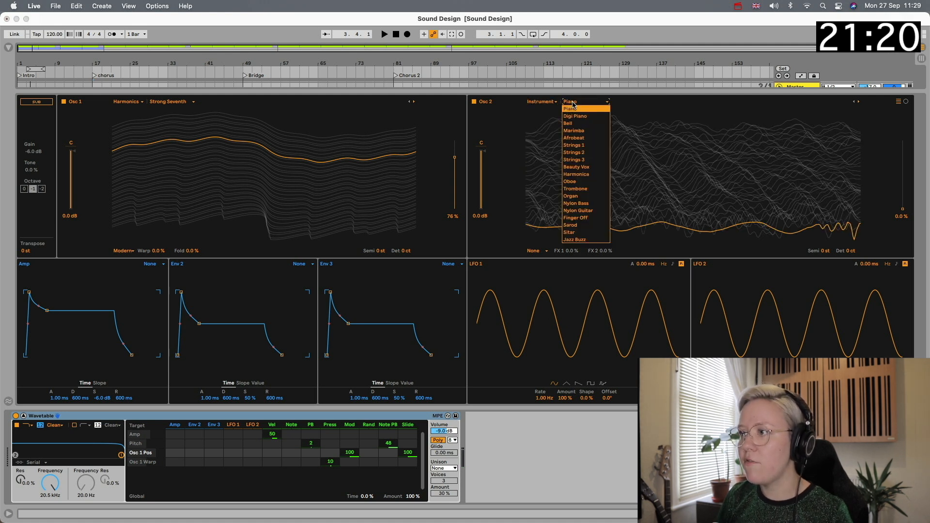
click(595, 175)
drag(905, 213, 905, 160)
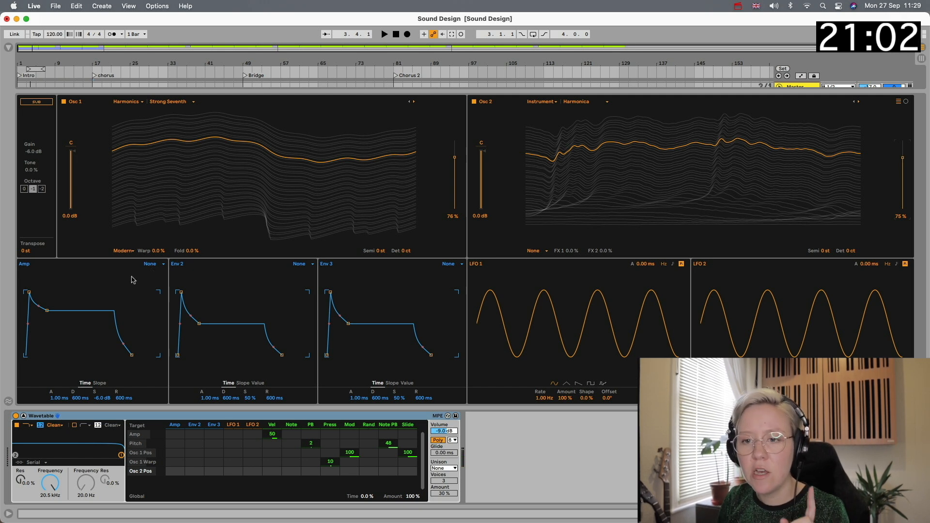
- Shape the amp envelope into a pluck with attack 4.27 ms, decay 439 ms, sustain -23 dB and release 491 ms
drag(29, 292, 36, 292)
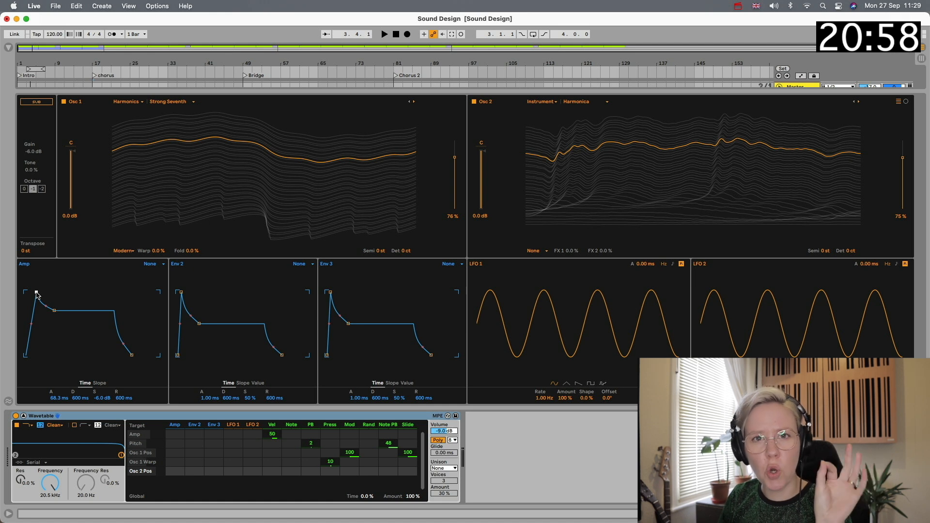
drag(36, 294, 48, 328)
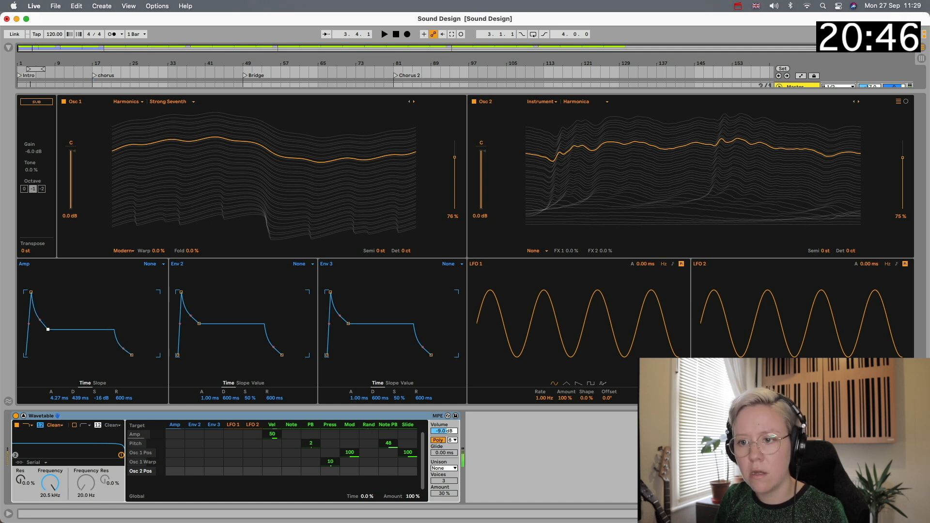
drag(126, 355, 140, 355)
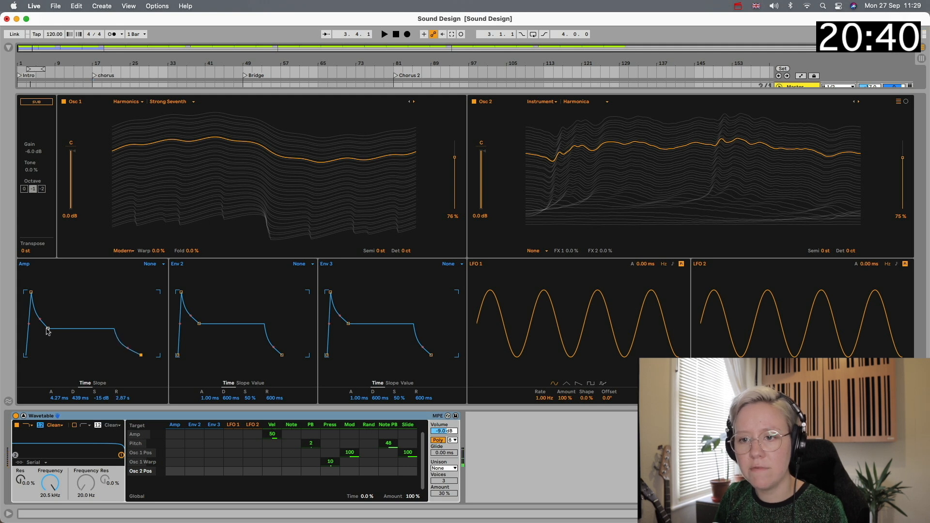
drag(47, 329, 48, 338)
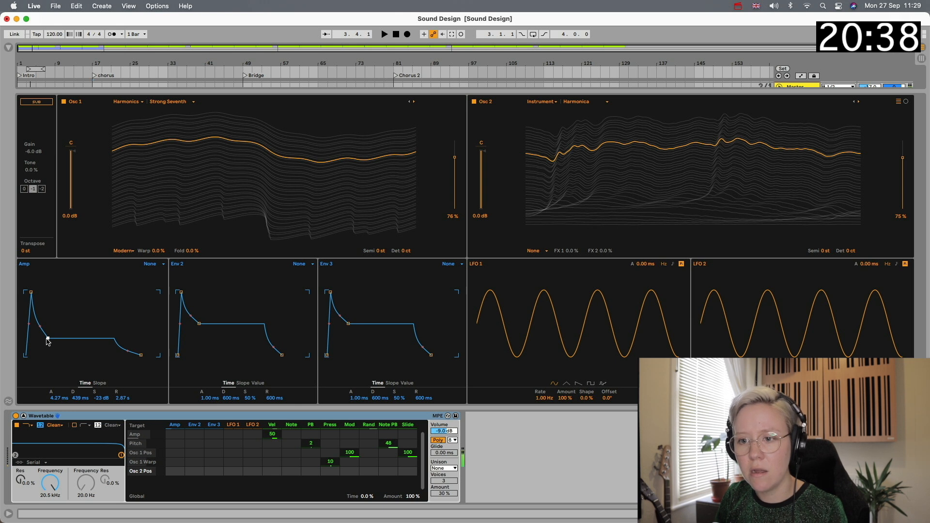
drag(141, 356, 133, 355)
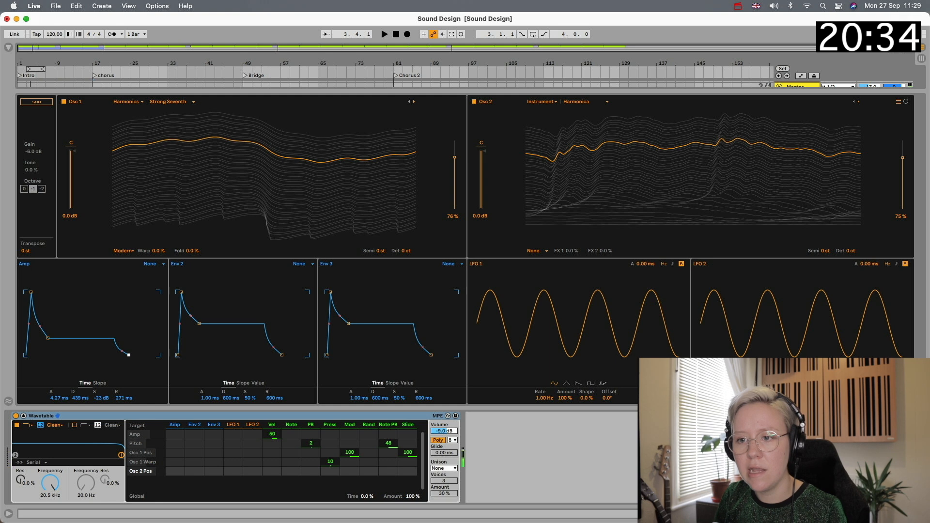
drag(129, 355, 132, 355)
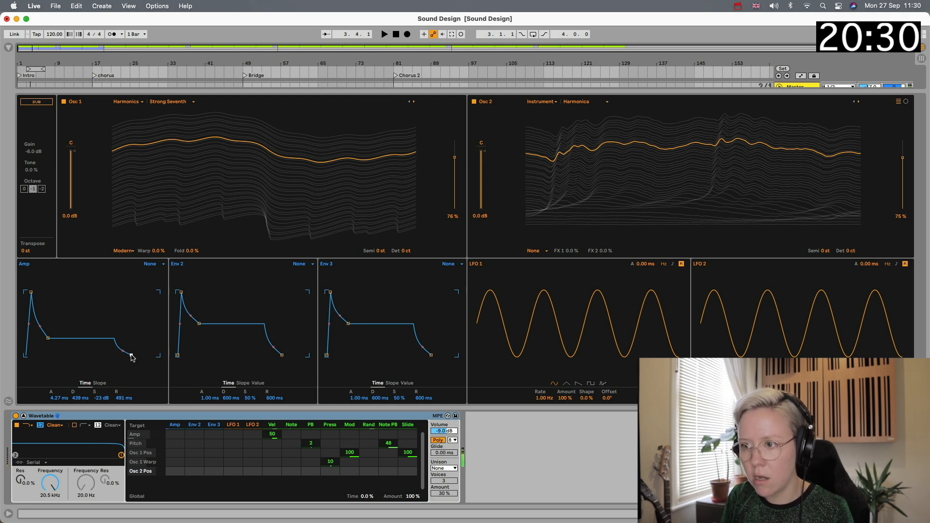
- Detune oscillator 2 by 8 ct and set the unison mode to Shimmer
click(850, 251)
drag(850, 250, 850, 249)
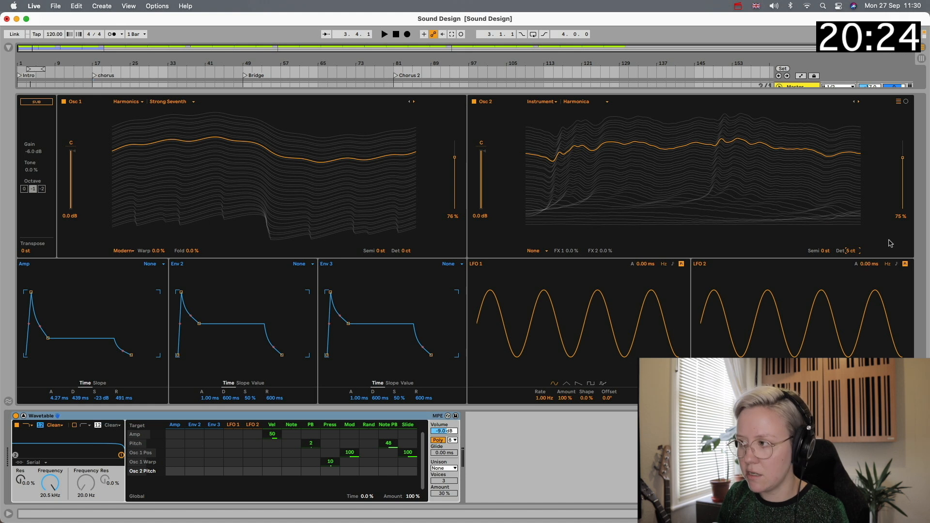
drag(847, 251, 847, 247)
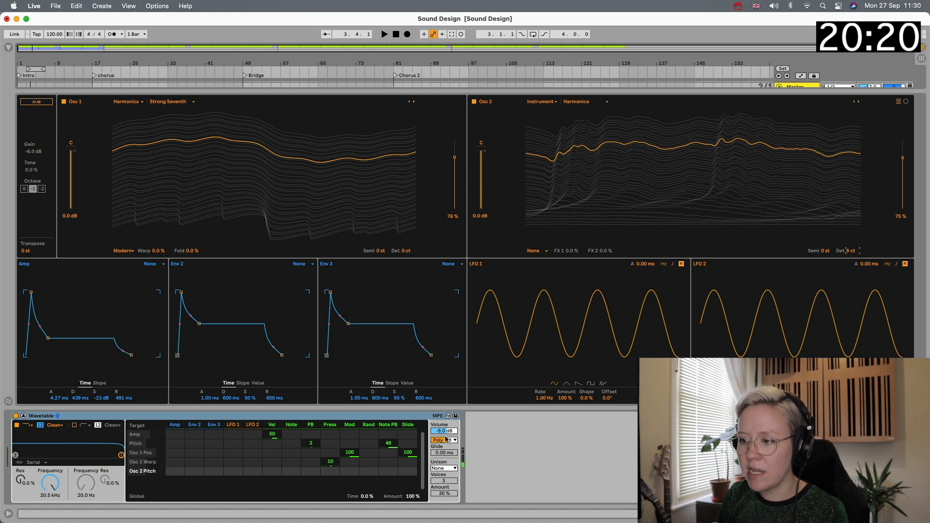
click(444, 469)
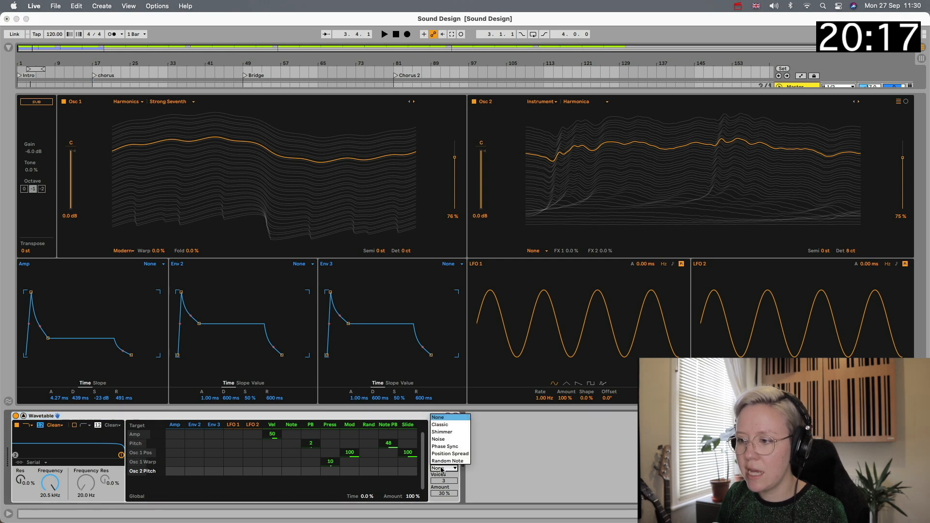
click(455, 433)
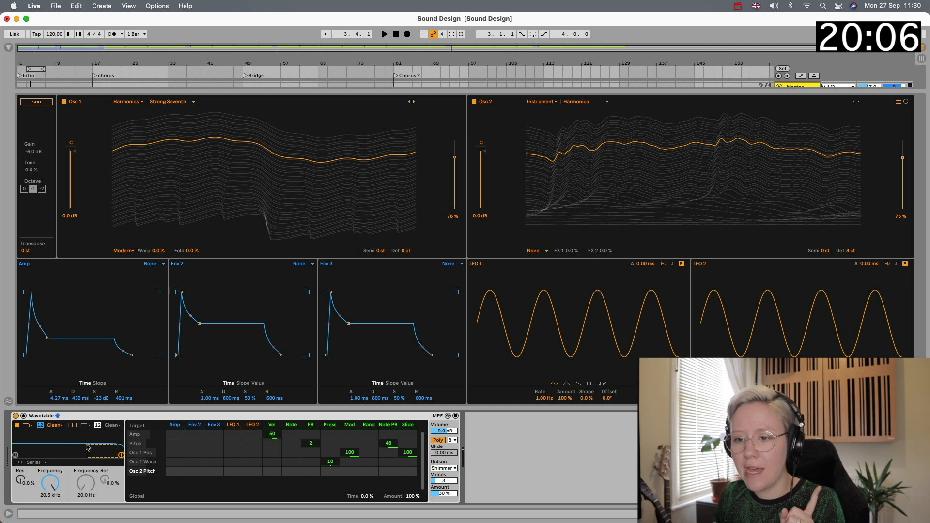
- Set filter 1 to 4.48 kHz with 55% resonance and modulate its frequency by -53 from tempo-synced LFO 1 at rate 1/2
drag(121, 456, 98, 446)
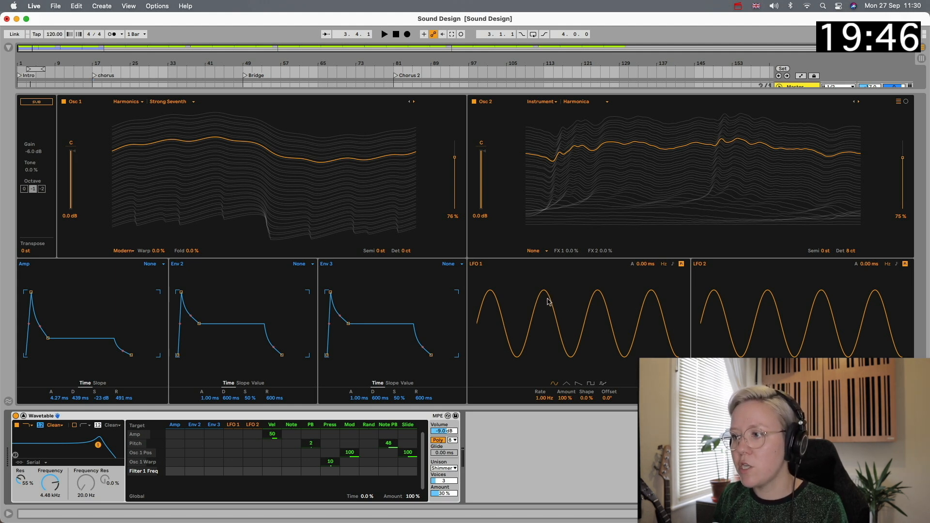
click(673, 263)
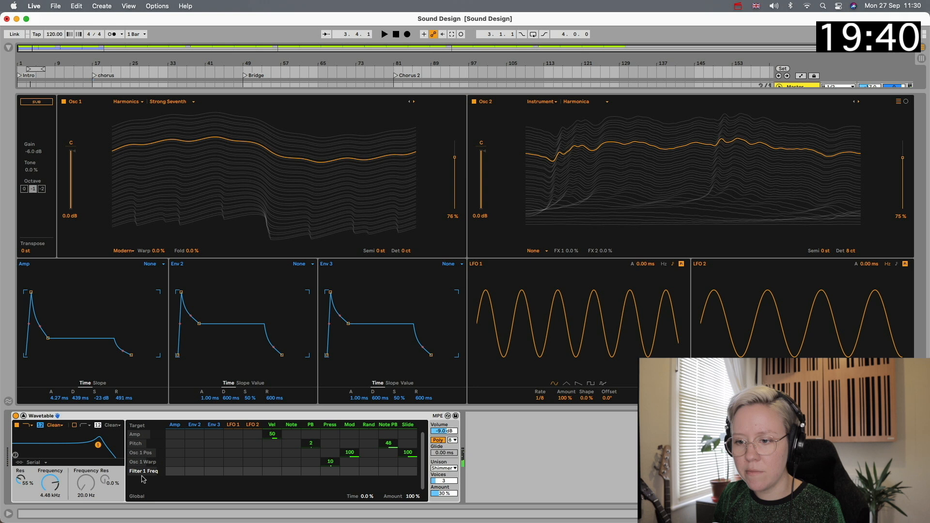
drag(234, 471, 236, 522)
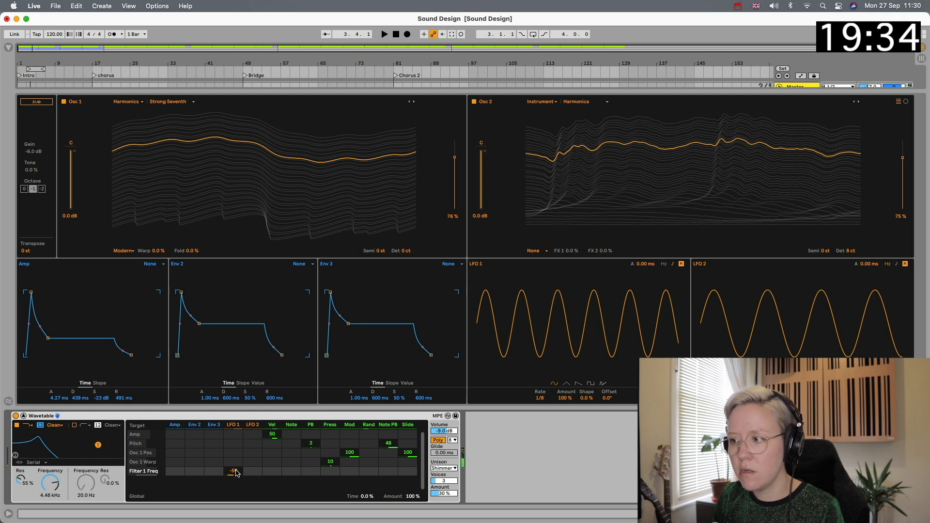
drag(539, 398, 539, 413)
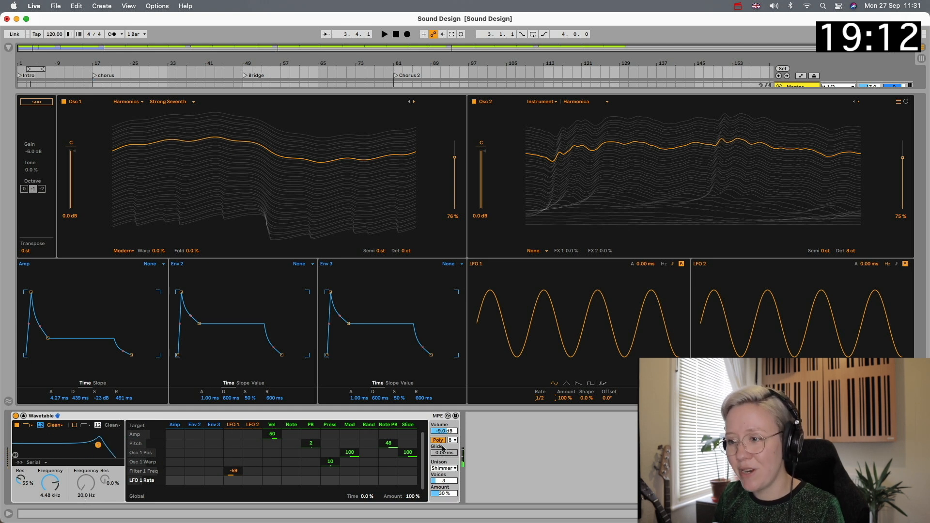
drag(236, 474, 237, 470)
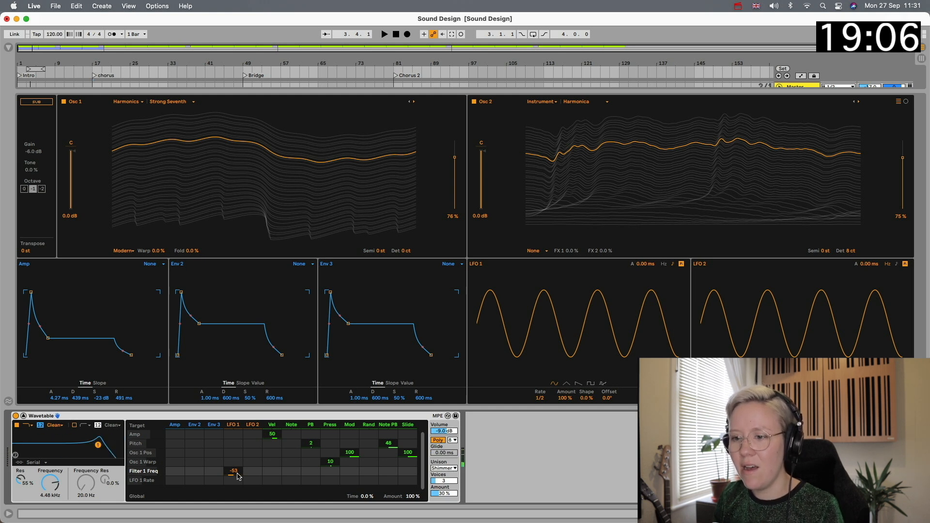
- Modulate oscillator 1's position from LFO 2 by -67 and set LFO 1's modulation of the filter 1 frequency to -41
click(252, 453)
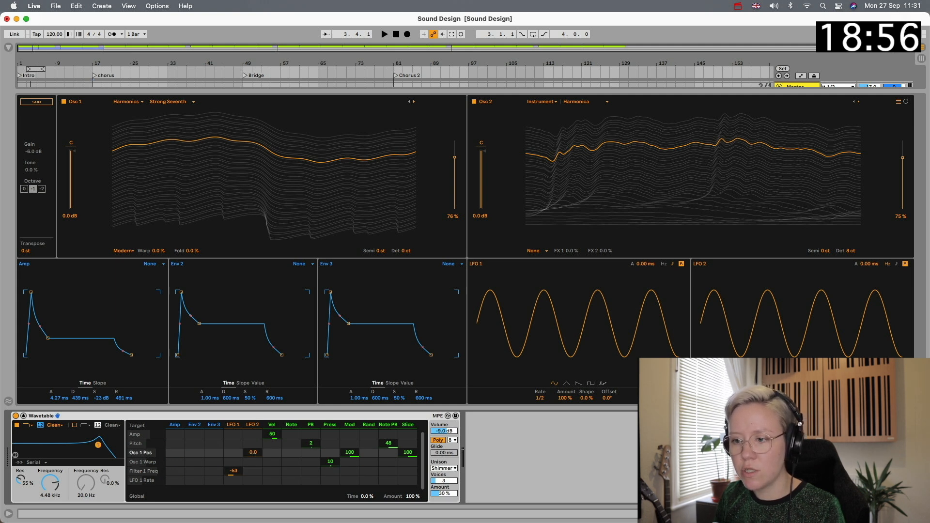
drag(251, 453, 252, 440)
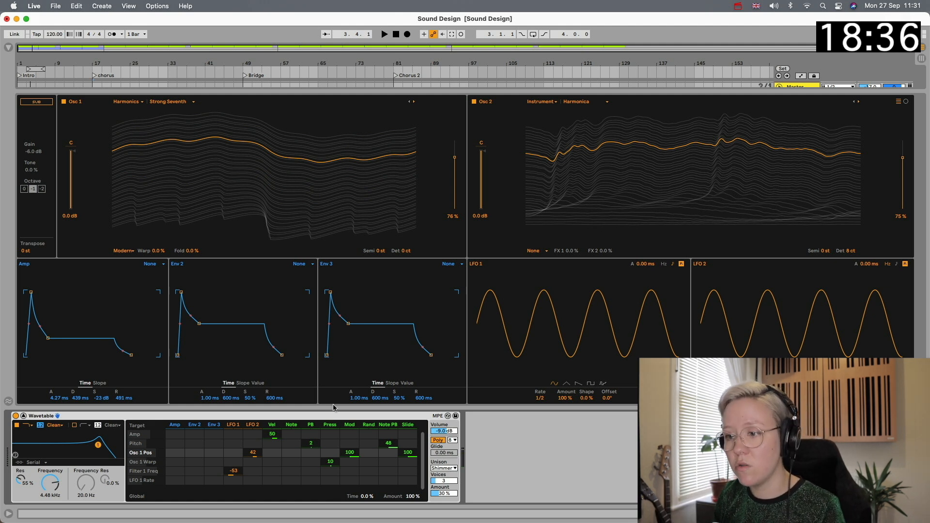
drag(255, 459, 255, 512)
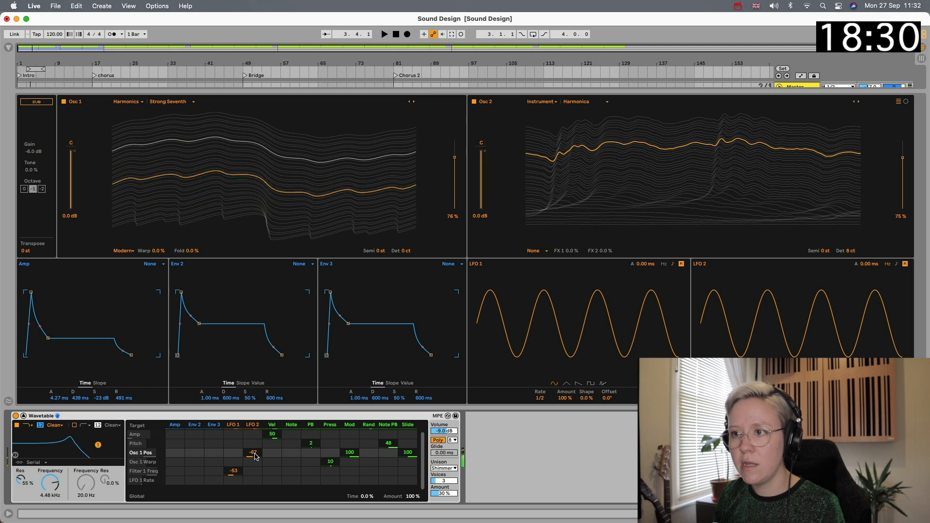
click(236, 473)
drag(233, 471, 229, 471)
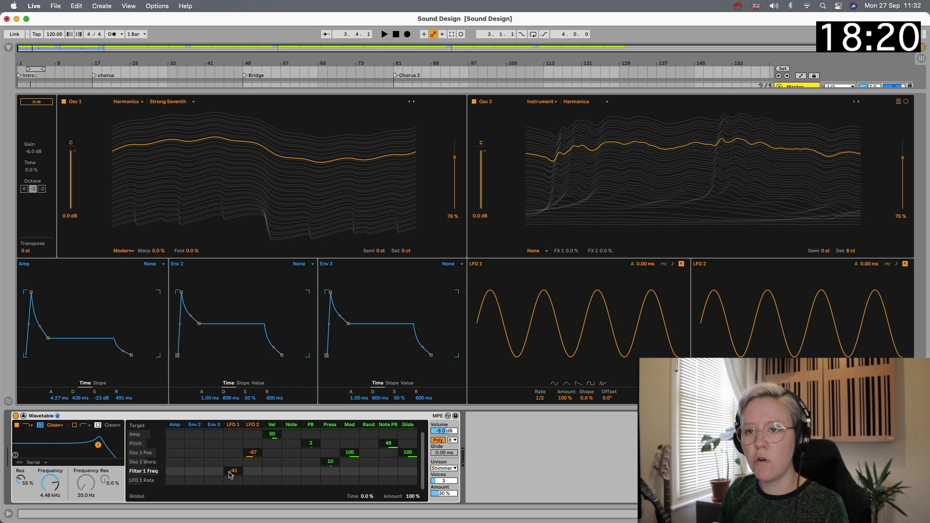
- Detune oscillator 1 by 4 ct and collapse Wavetable back to its compact view in the arrangement
click(406, 251)
mouse_move(406, 251)
mouse_down()
mouse_move(407, 262)
mouse_move(407, 254)
mouse_up()
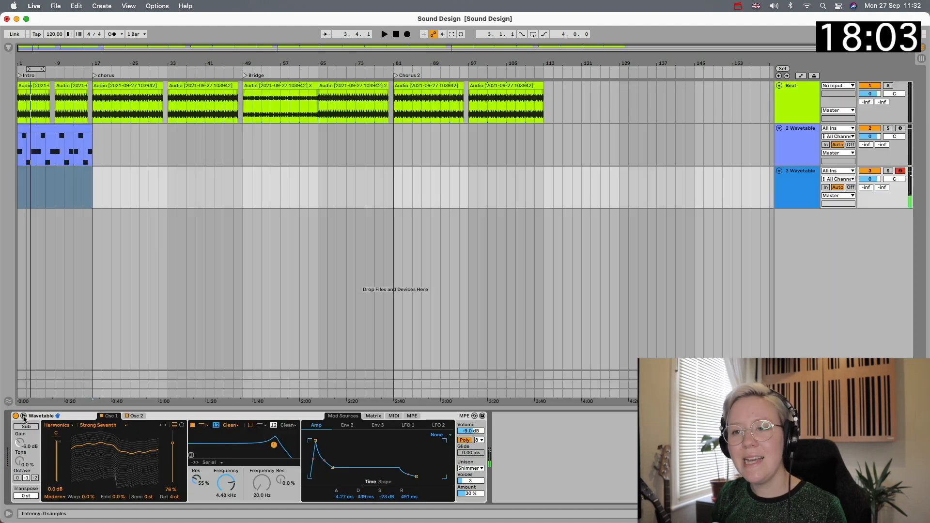
click(23, 415)
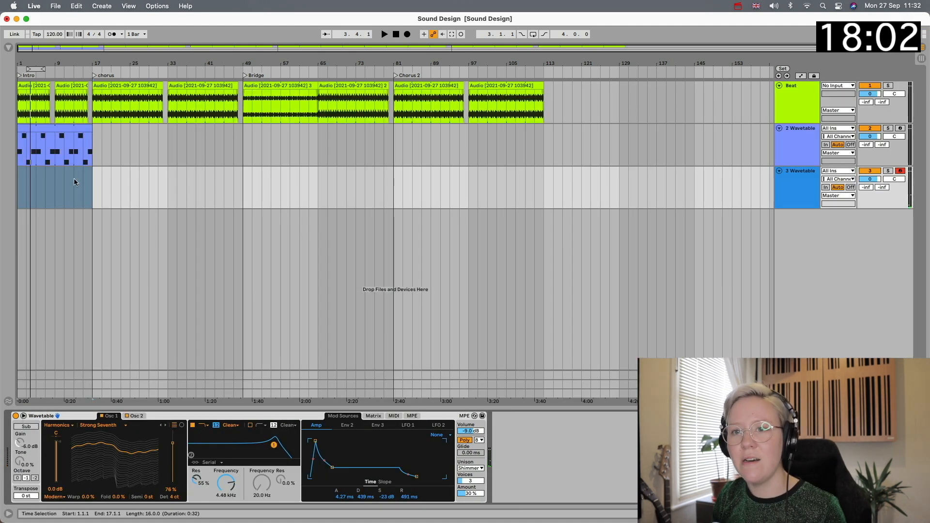
- Create a two-bar MIDI clip at the start of the new Wavetable track and place an eighth-note-long A3 at 1.1.1
key(space)
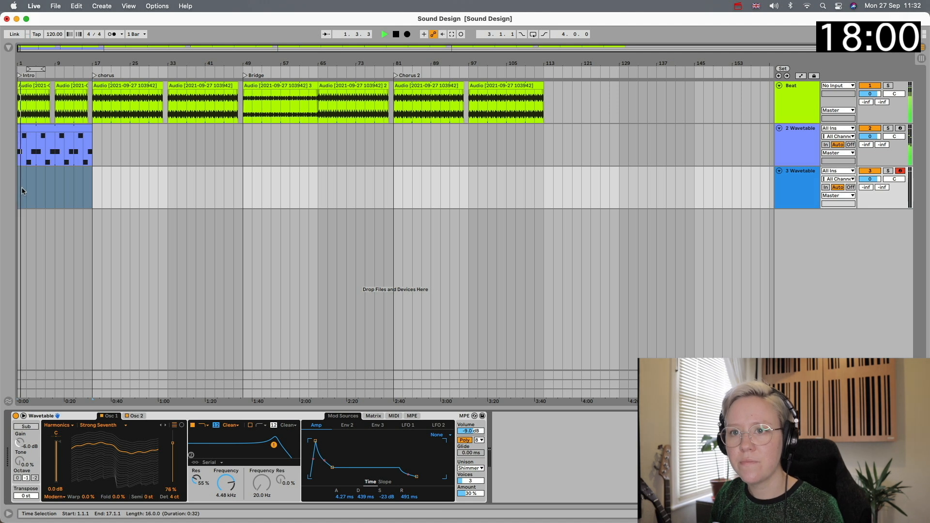
key(space)
double_click(22, 189)
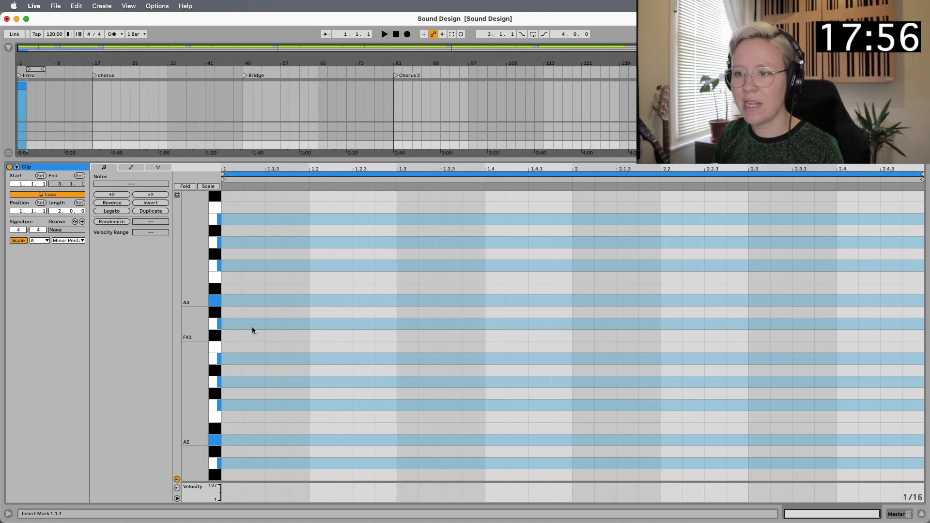
double_click(233, 301)
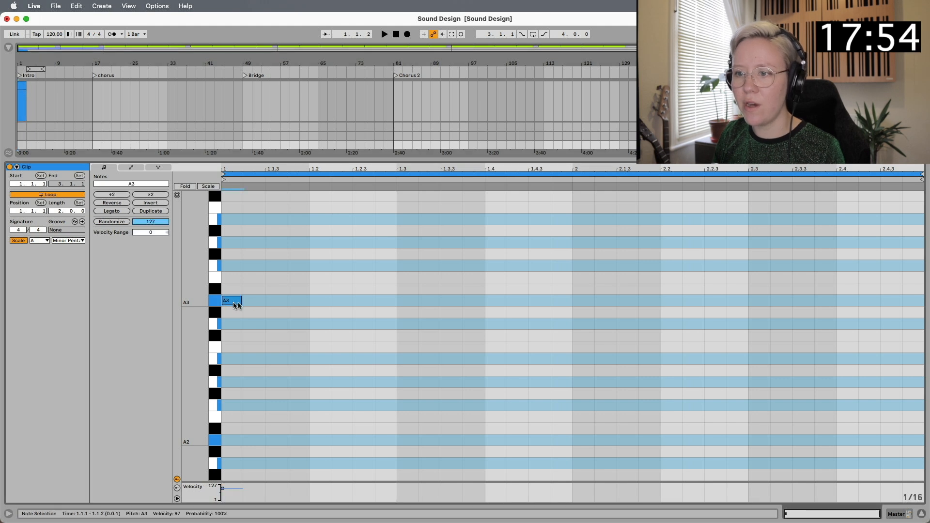
drag(242, 300, 264, 301)
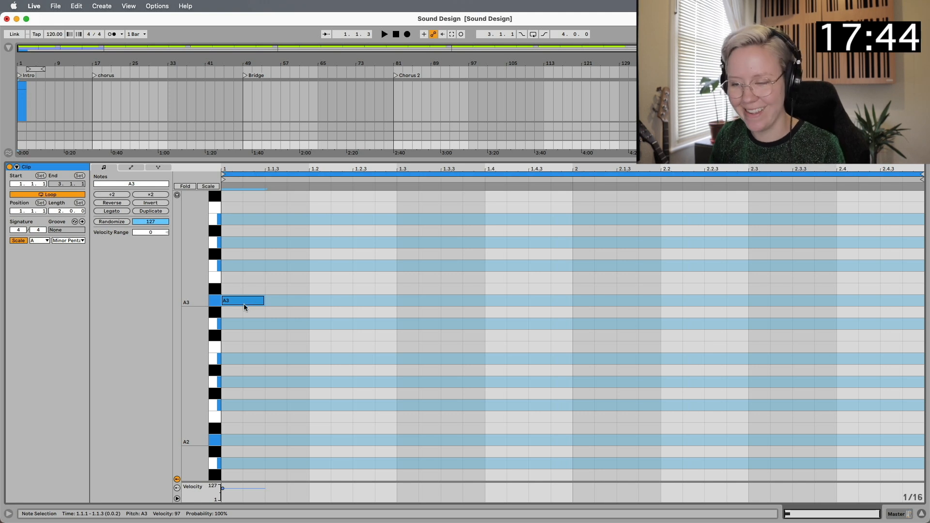
- Play the clip, try its note an octave lower on A2, and move it back to A3
key(space)
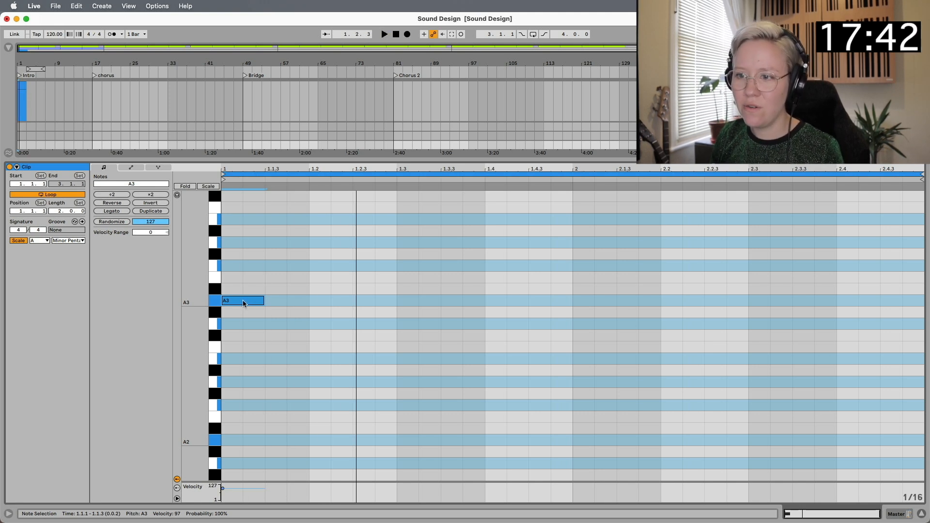
key(shift+Down)
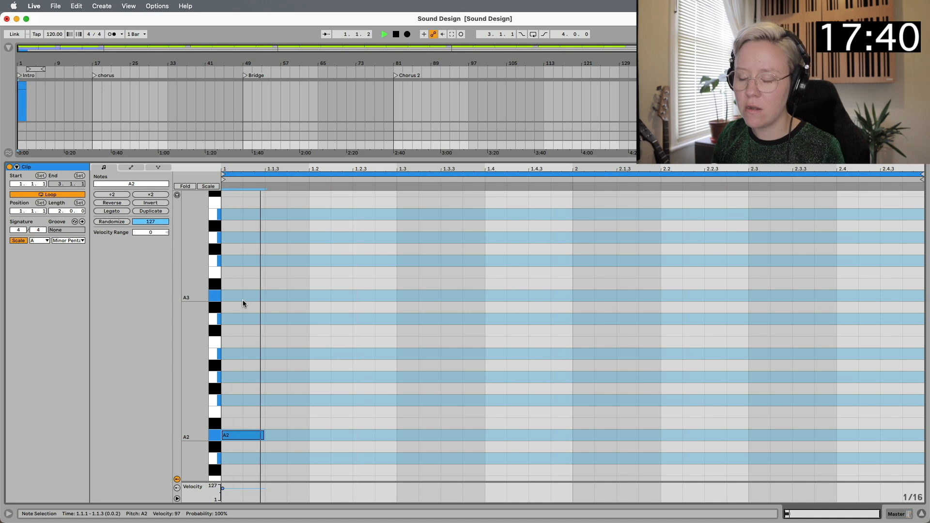
scroll(312, 429, down, 3)
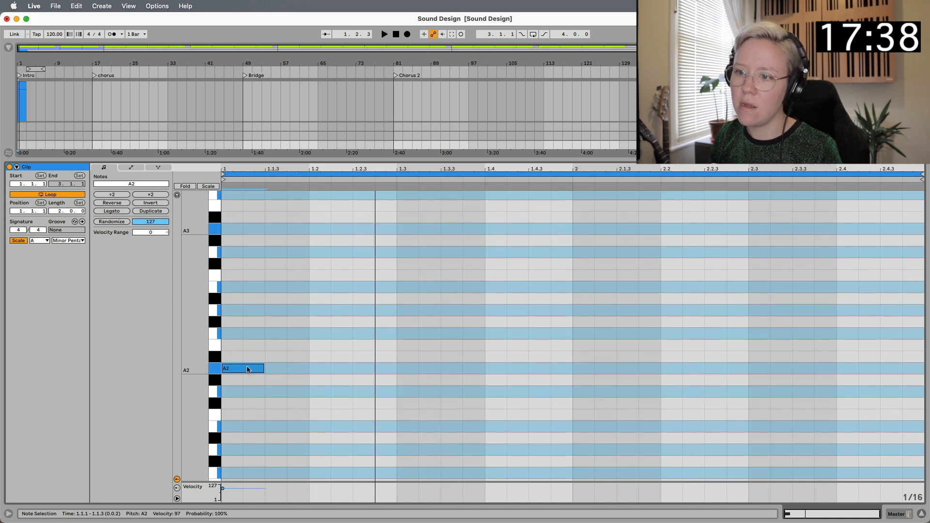
drag(243, 371, 259, 230)
scroll(252, 223, up, 3)
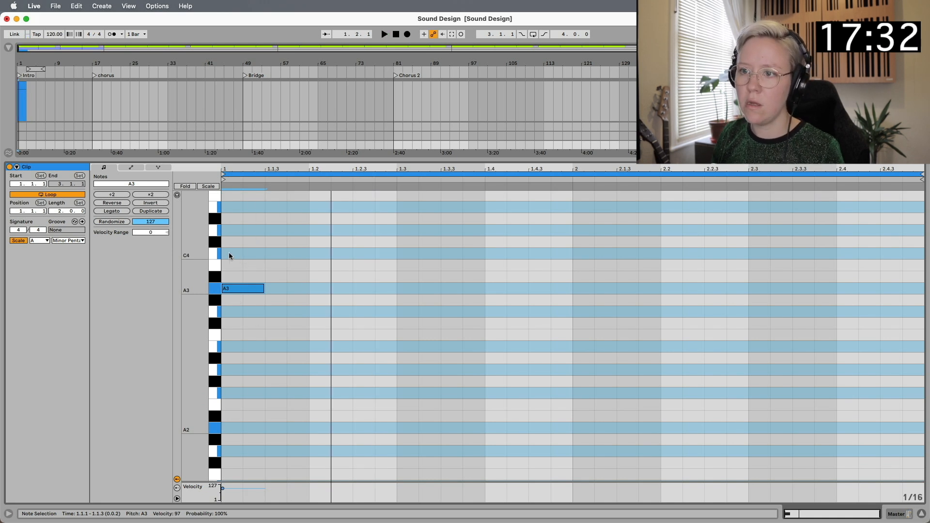
- Add an eighth-note-long C4 above the A3 at 1.1.1 and set the clip's fixed grid to 1/8
double_click(229, 253)
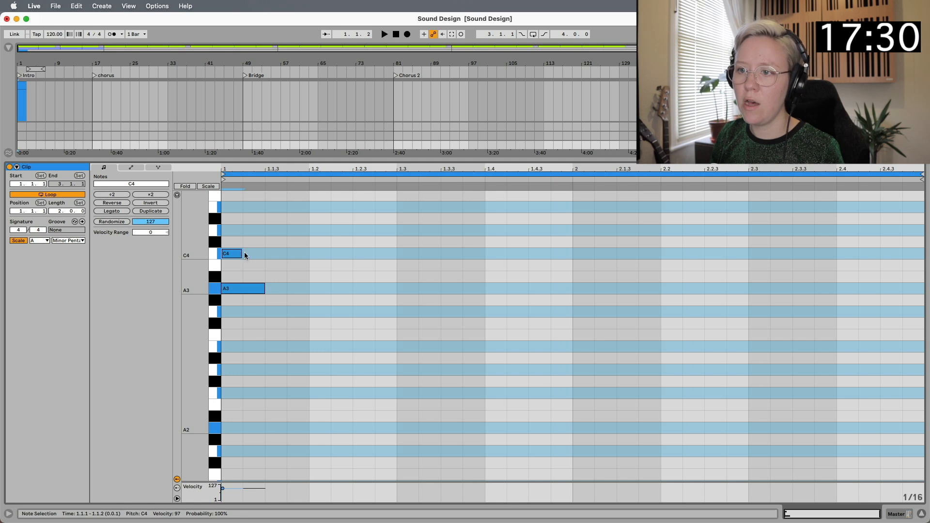
drag(242, 253, 264, 254)
right_click(330, 283)
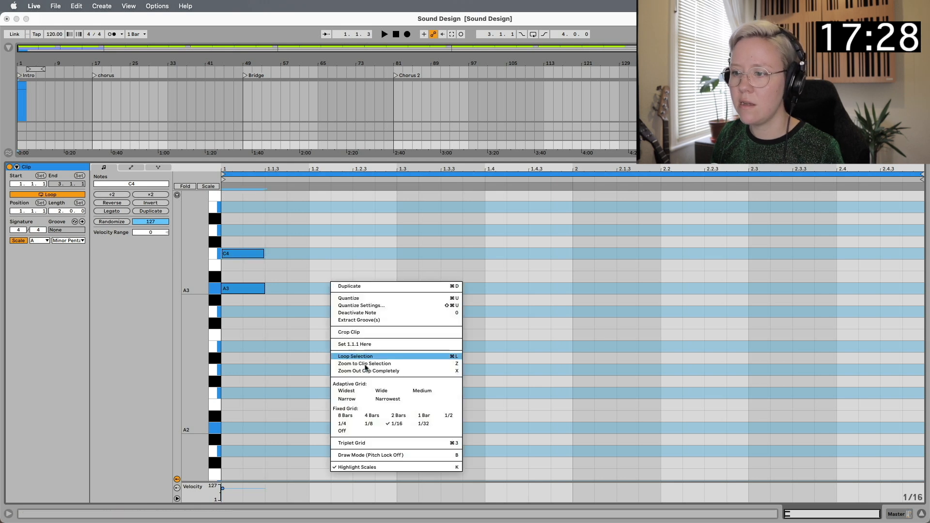
click(368, 423)
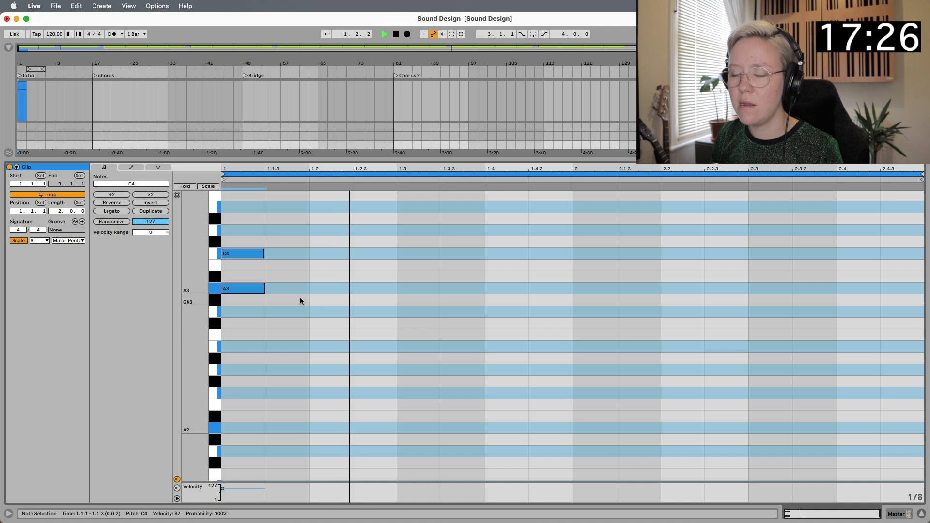
- Duplicate the A3 and C4 pair, set the fixed grid to 1/16, and place the copy at 1.1.4
drag(273, 305, 240, 225)
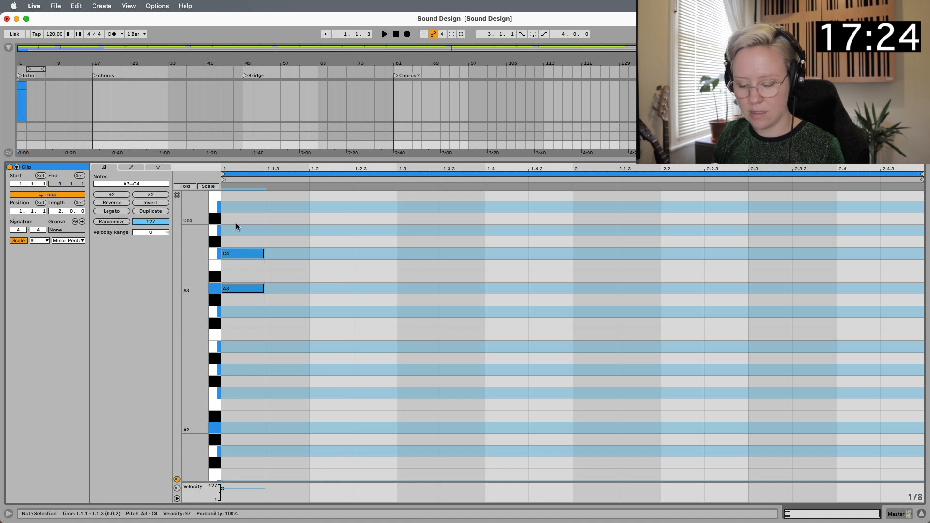
key(super+d)
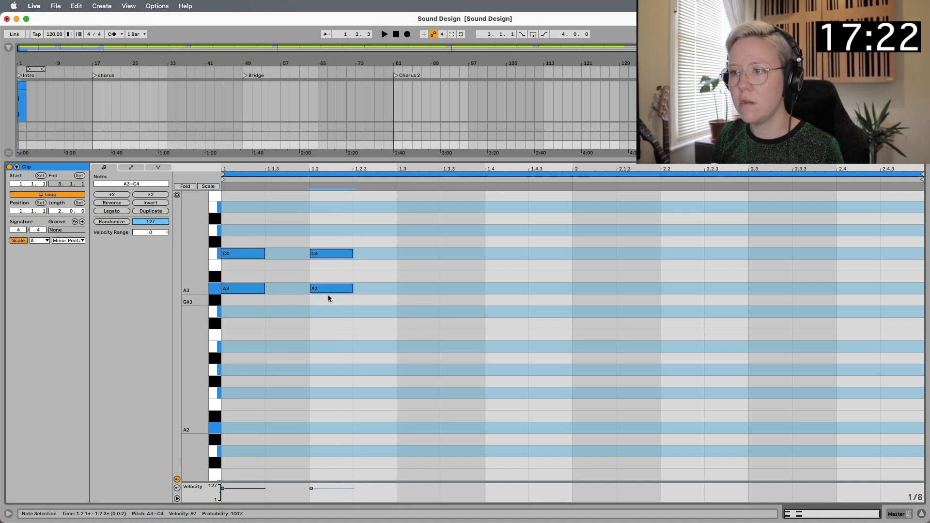
drag(332, 291, 282, 289)
right_click(340, 334)
click(396, 473)
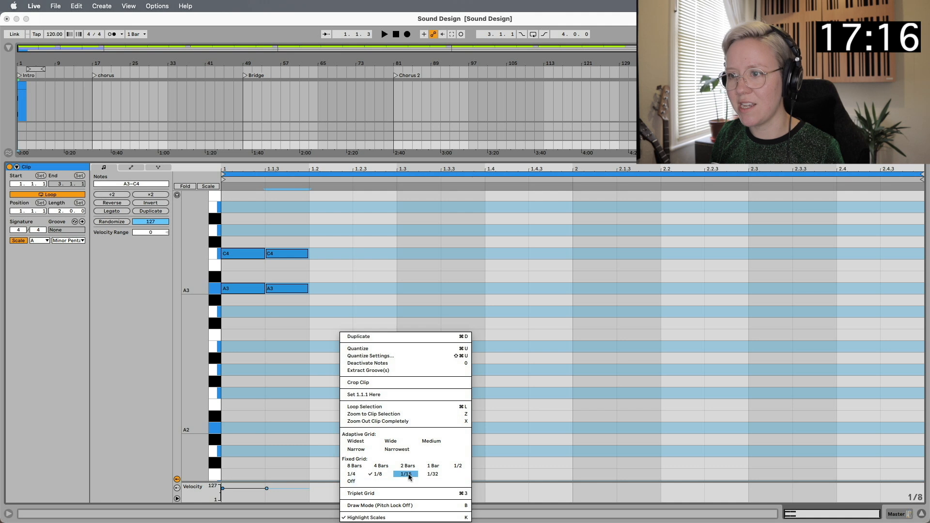
drag(285, 290, 374, 289)
key(super+z)
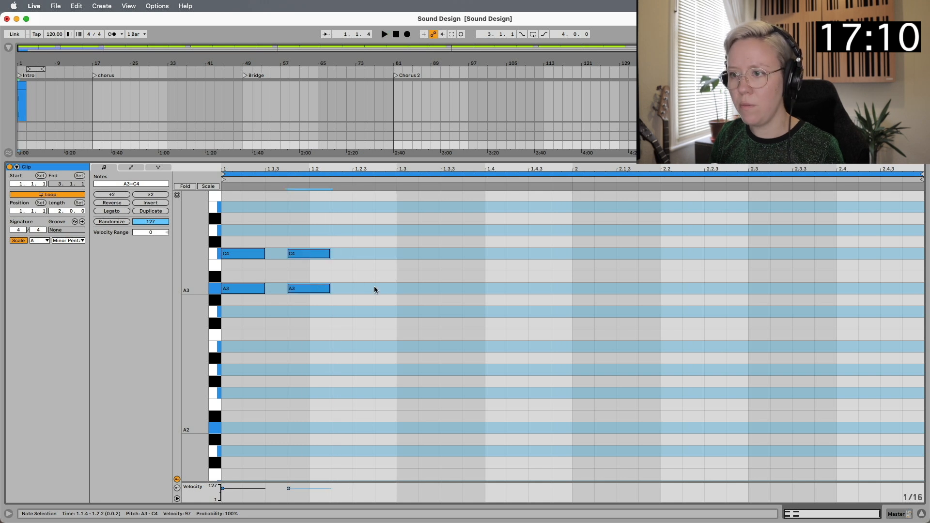
- Copy the A3 and C4 pair to 1.2.3, duplicate all three pairs to start at 1.3.1, and play the pattern
drag(306, 288, 368, 289)
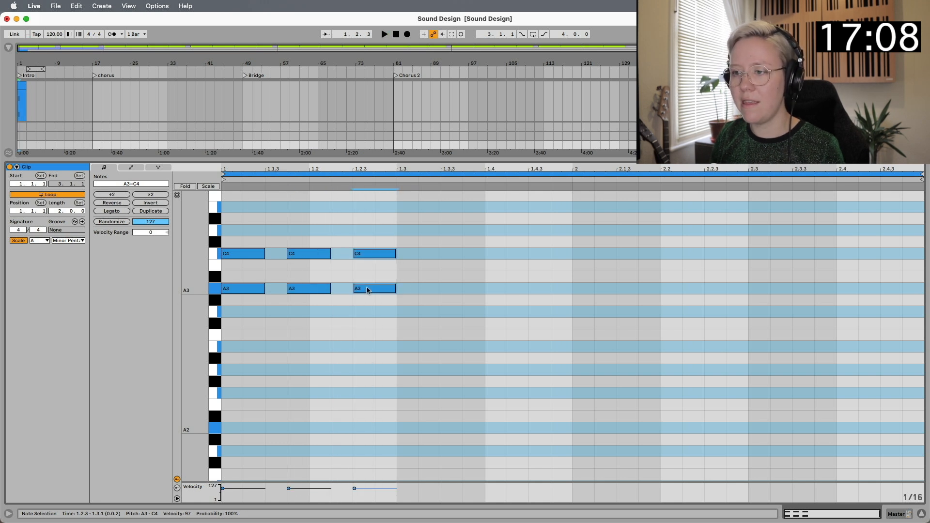
key(space)
drag(388, 322, 236, 219)
key(super+d)
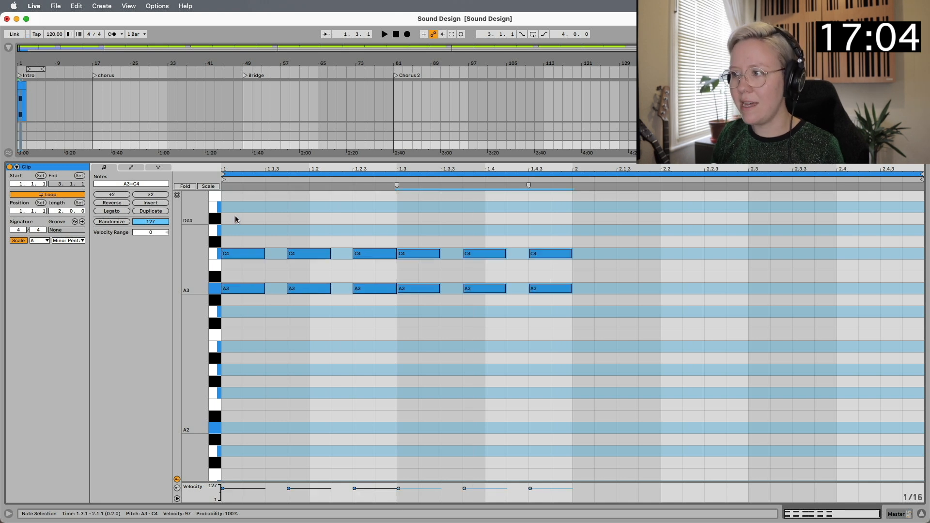
key(space)
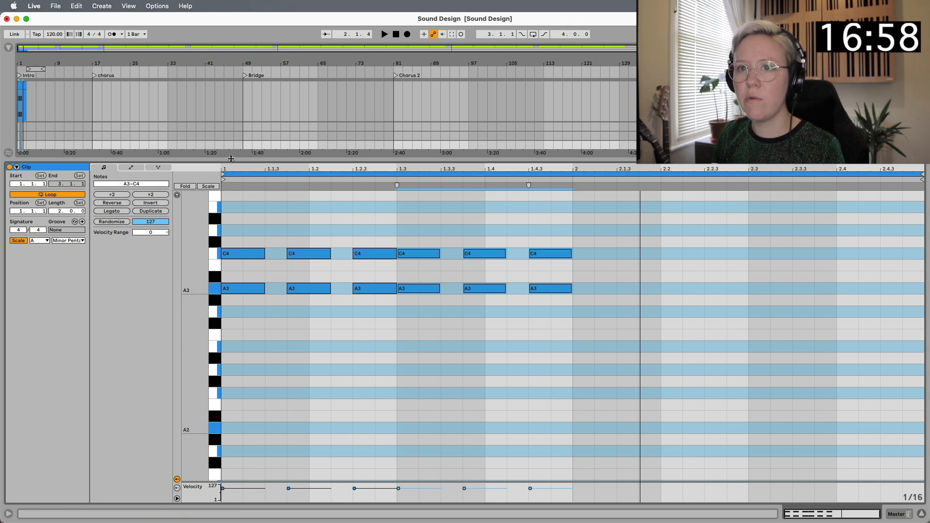
- Enlarge the arrangement and examine the pitches and bar positions of the notes in the bass clip
drag(231, 159, 231, 242)
click(58, 105)
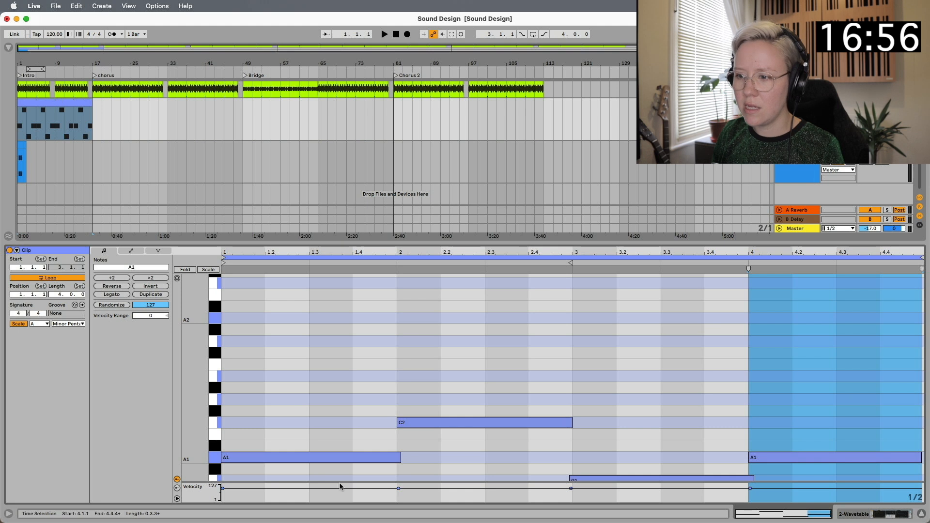
scroll(323, 456, down, 3)
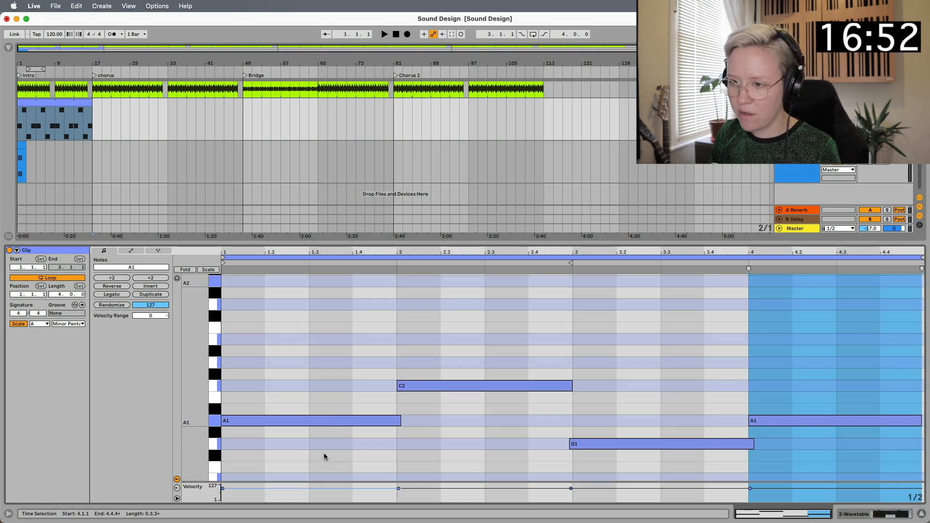
scroll(324, 456, down, 4)
scroll(323, 455, up, 4)
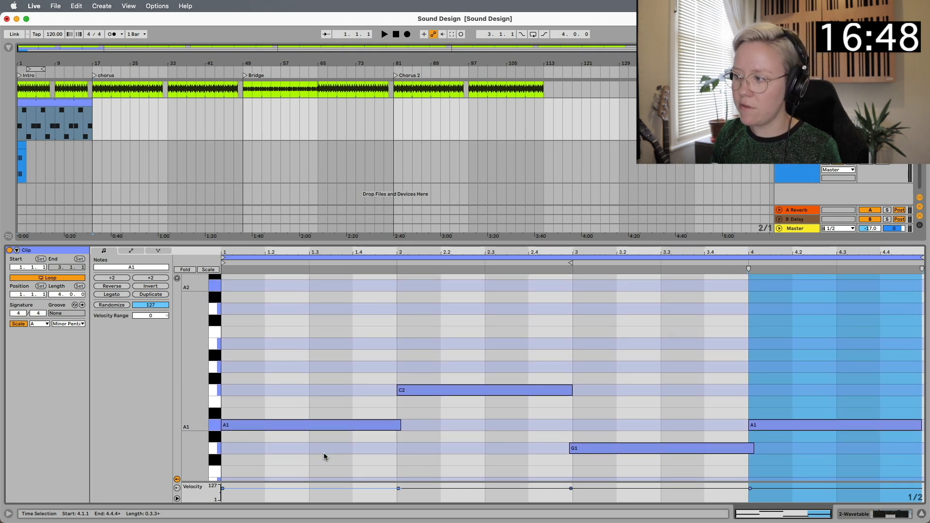
- Reopen the synth pluck clip, set its loop length to 8 bars, and extend it in the arrangement to bar 17
click(24, 141)
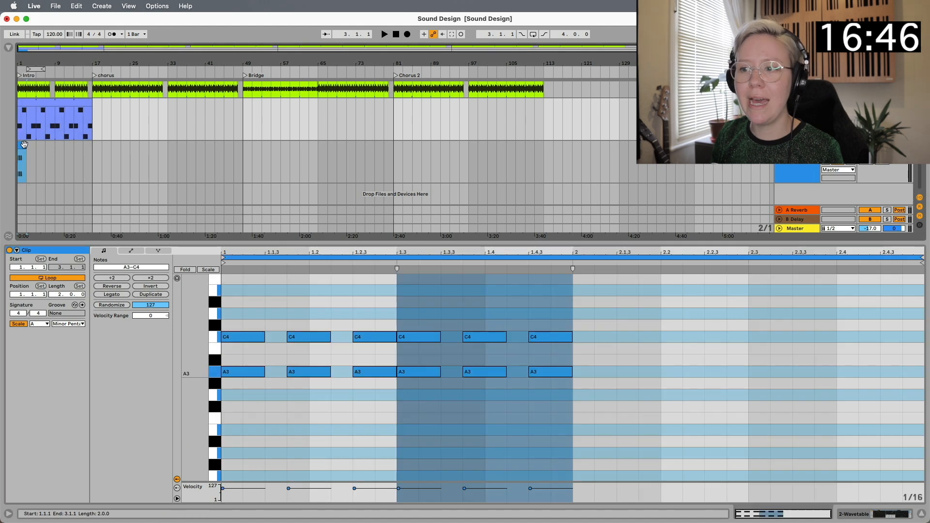
double_click(24, 144)
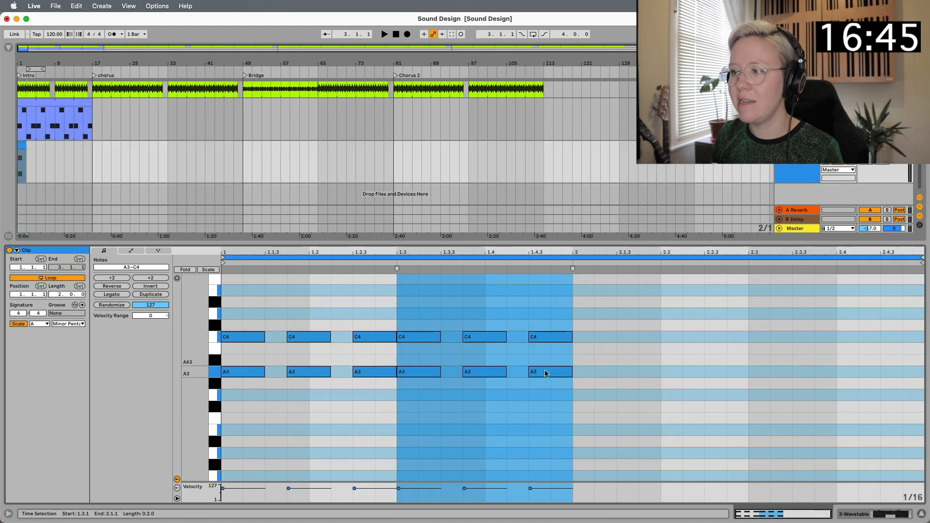
click(59, 294)
text(8)
key(Return)
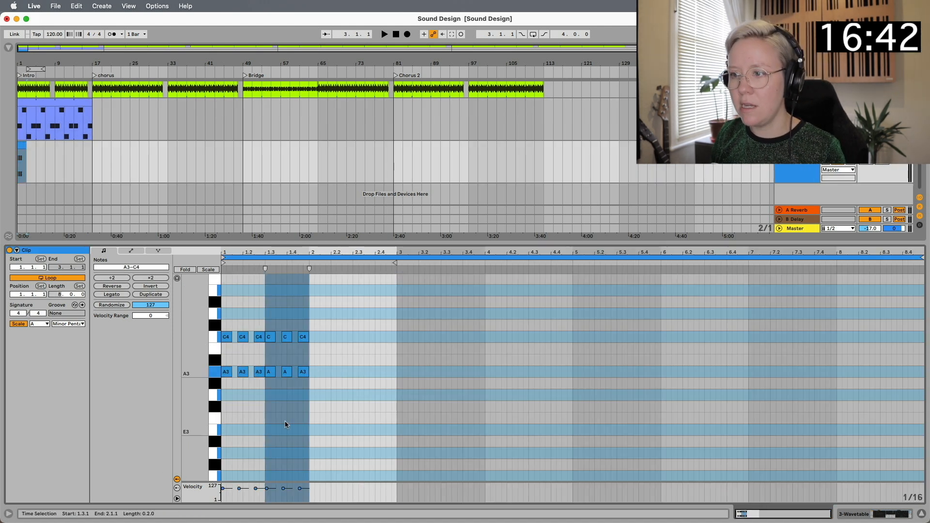
drag(28, 143, 91, 144)
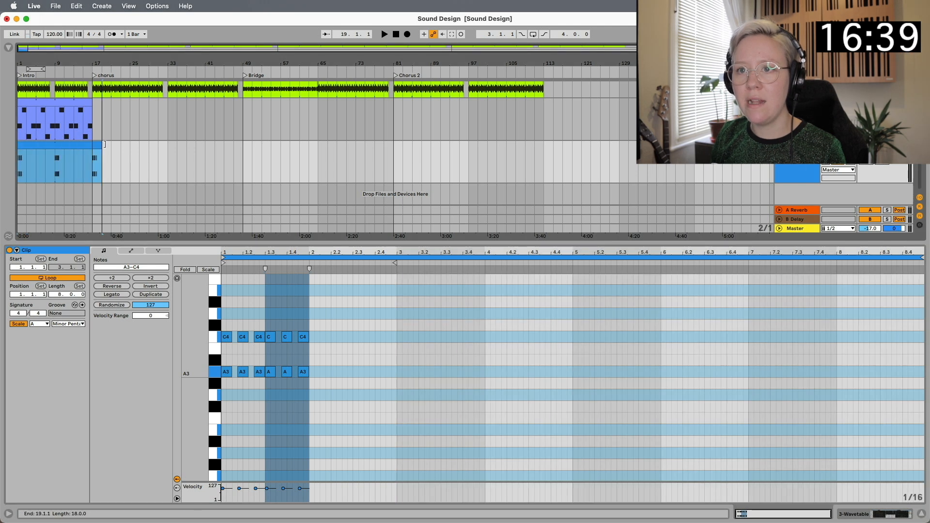
- Set the synth pluck clip's loop length to 4 bars
click(59, 298)
text(4)
key(Return)
- Duplicate the bar 1 pattern into bar 2, starting at 2.1.1, with lower notes on C4 and upper notes on D4
click(283, 430)
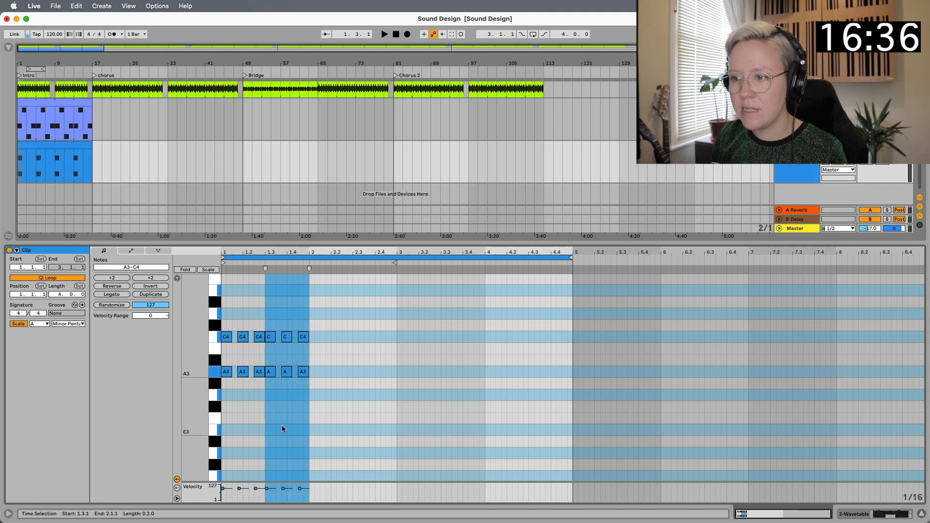
drag(317, 407, 225, 321)
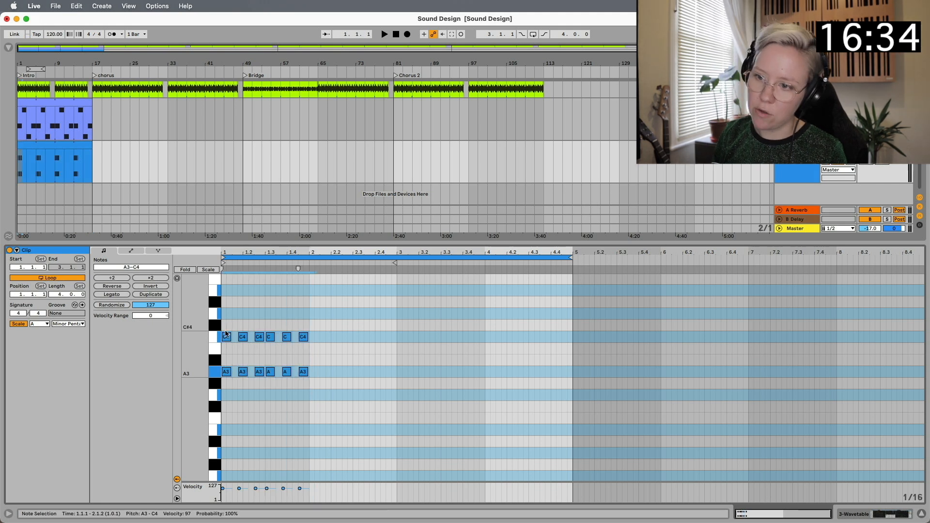
key(super+d)
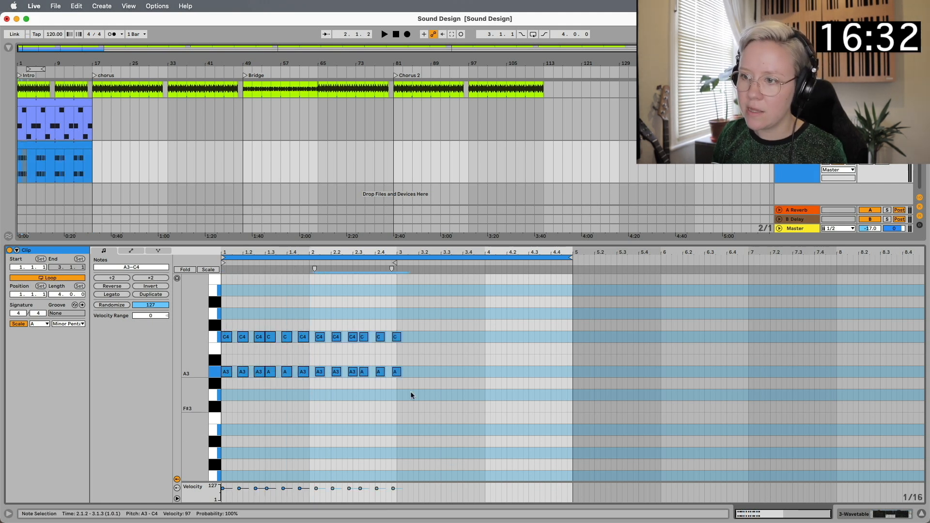
drag(398, 401, 314, 301)
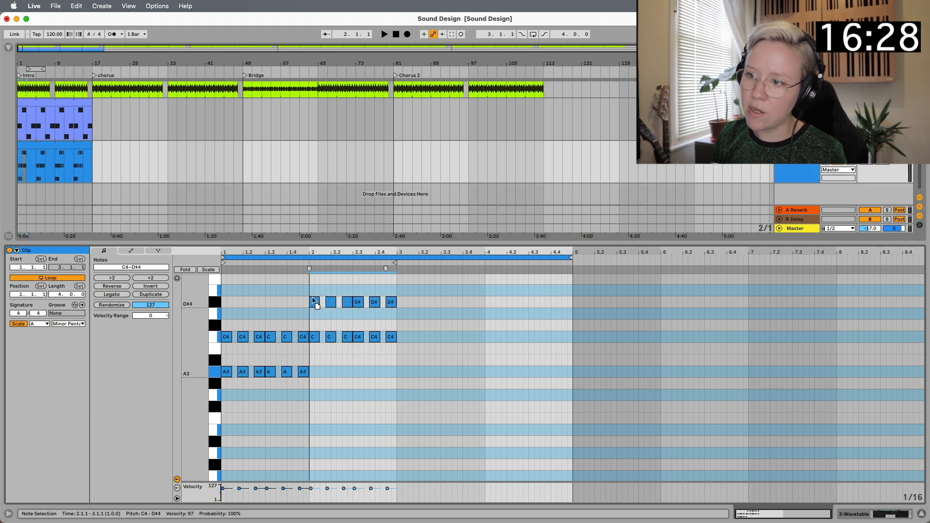
click(389, 304)
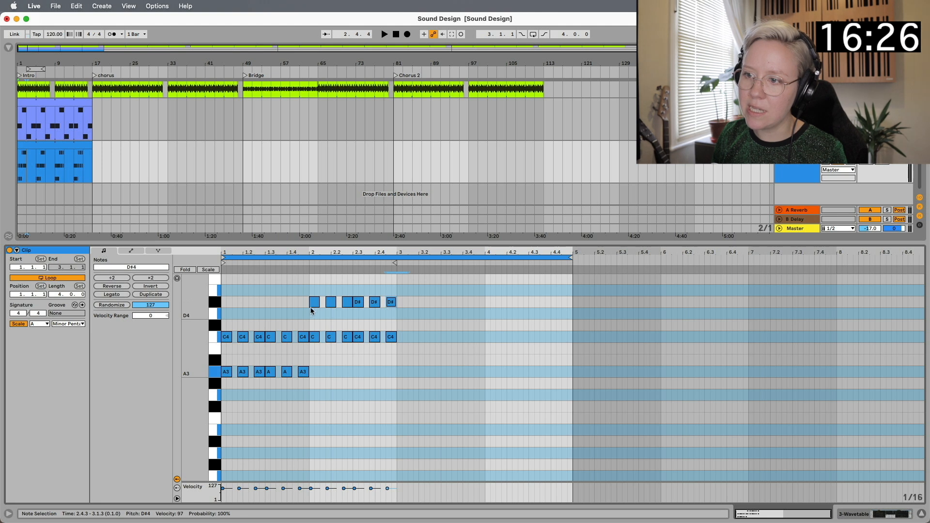
drag(404, 304, 314, 314)
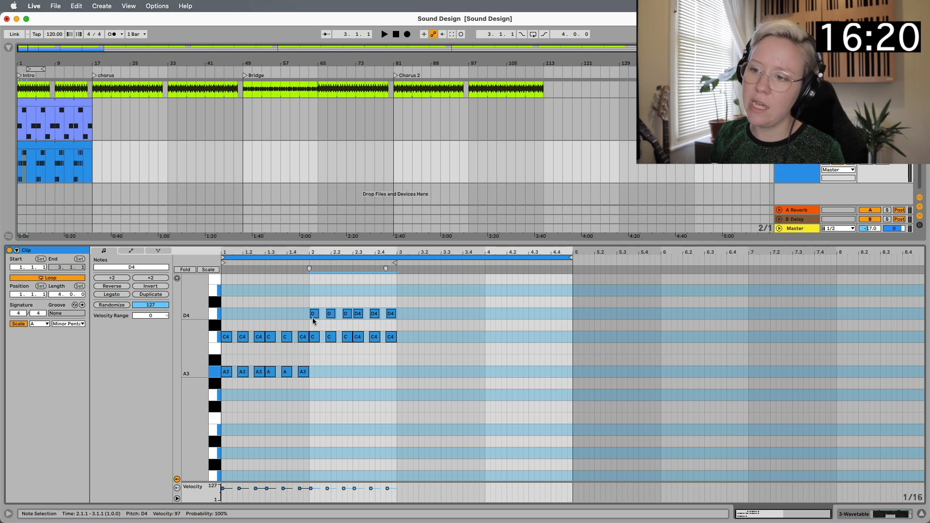
drag(396, 348, 311, 287)
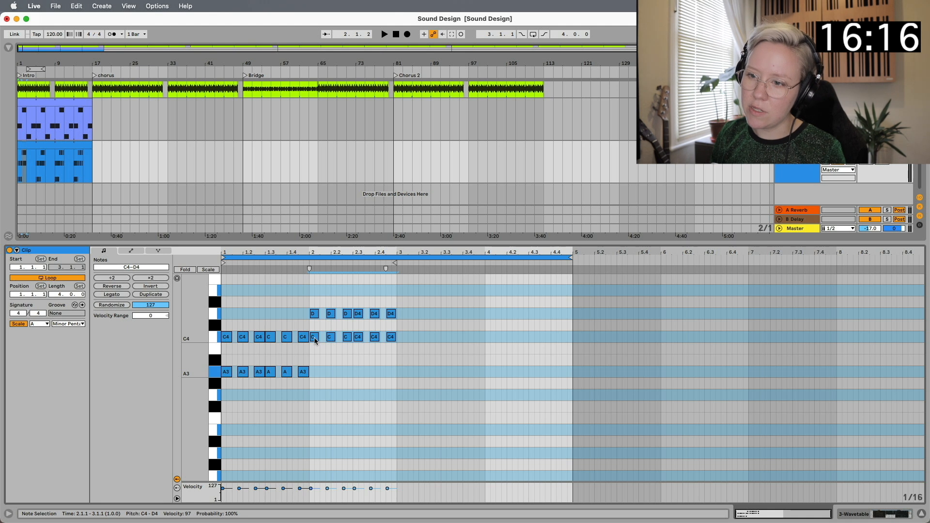
- Copy the bar 1 pattern to bar 3 and lower it to G3 for the bottom notes and A3 for the top notes
drag(313, 386, 228, 333)
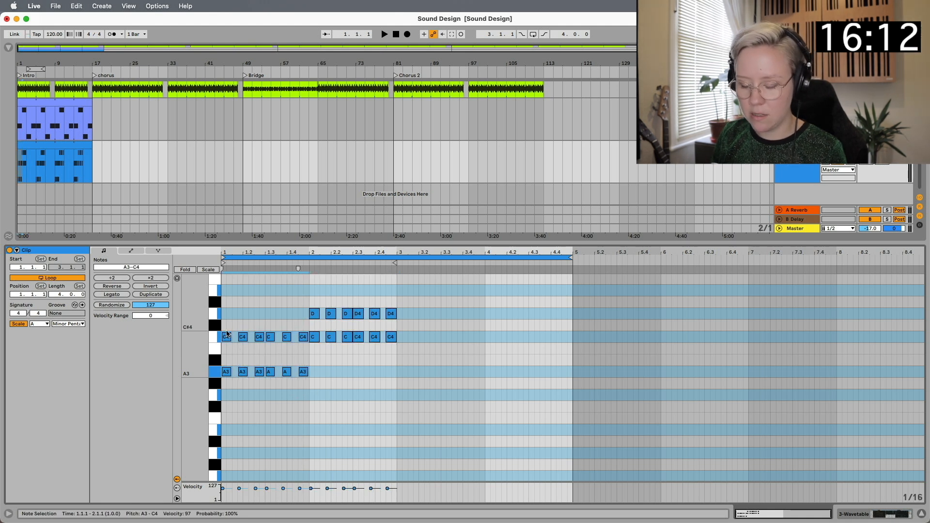
click(396, 414)
key(super+v)
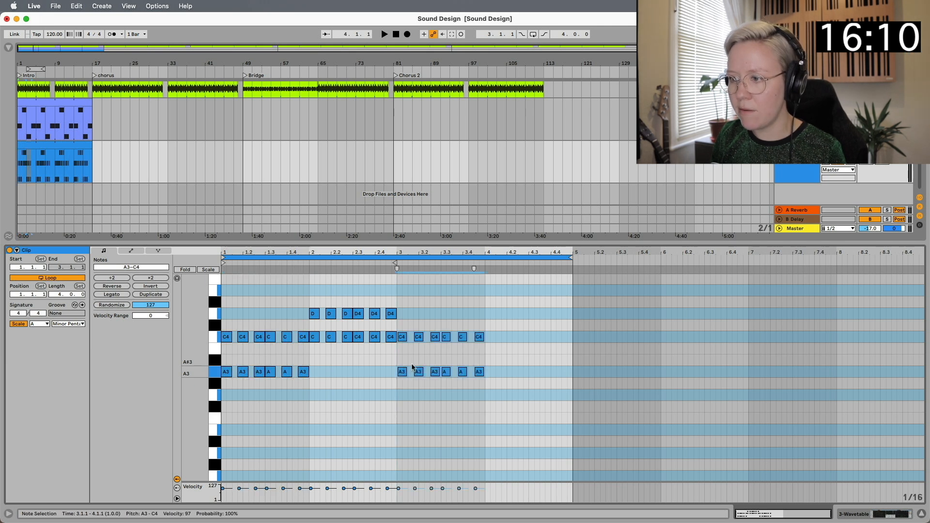
drag(404, 378, 404, 395)
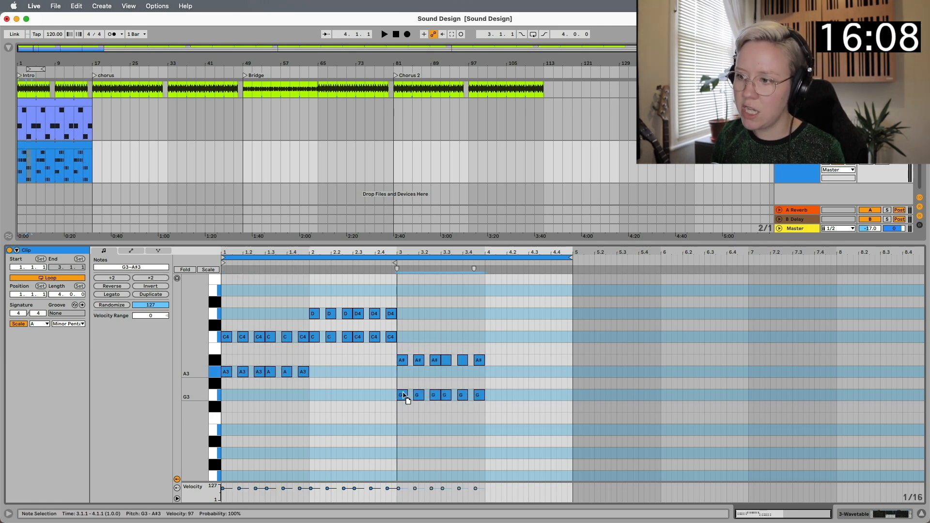
drag(503, 364, 402, 378)
- Copy the bar 1 pattern unchanged into bar 4 and play the clip from the start
drag(306, 391, 225, 317)
click(489, 408)
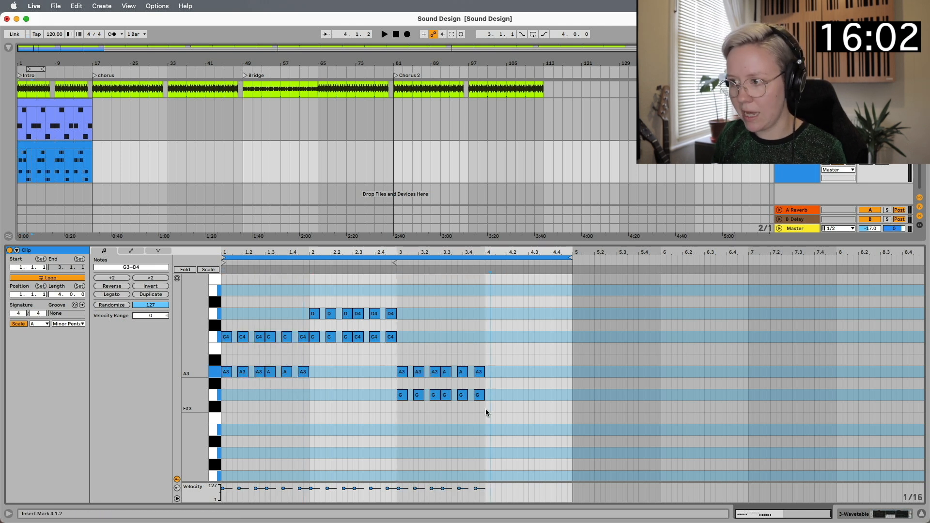
key(super+v)
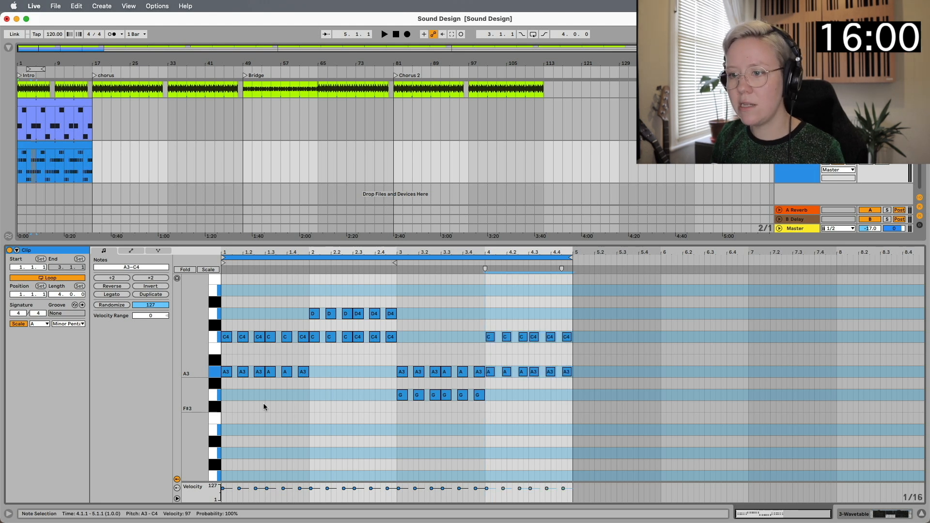
click(225, 398)
key(space)
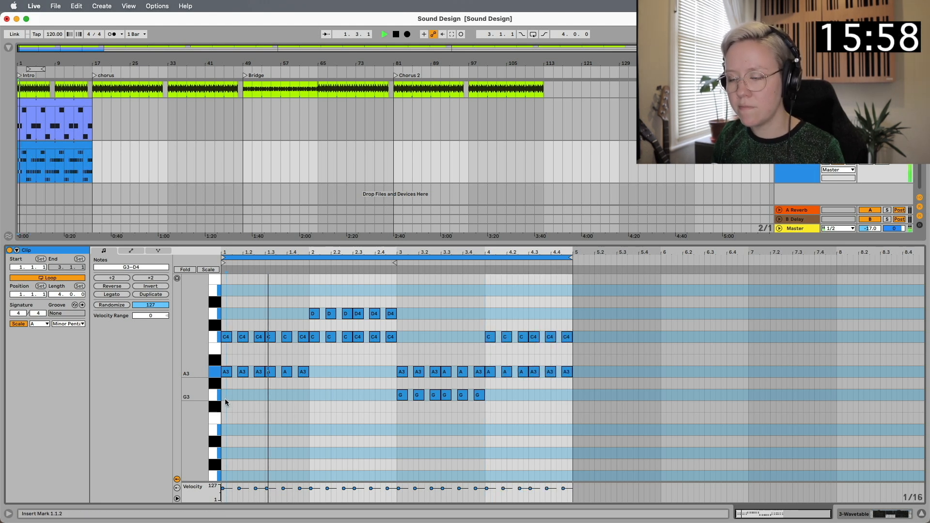
key(space)
- Raise the upper notes in bar 2 to E4 and play the clip
drag(405, 312, 243, 317)
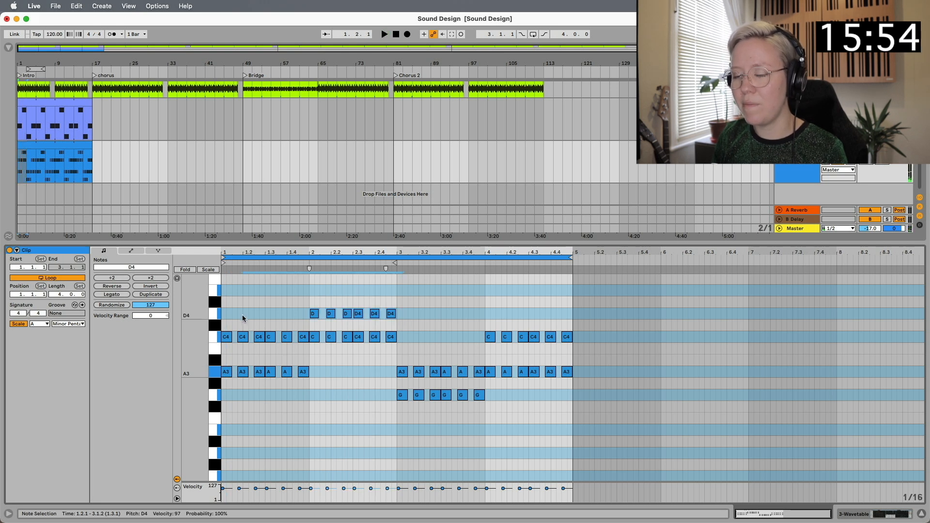
key(Up)
key(Up)
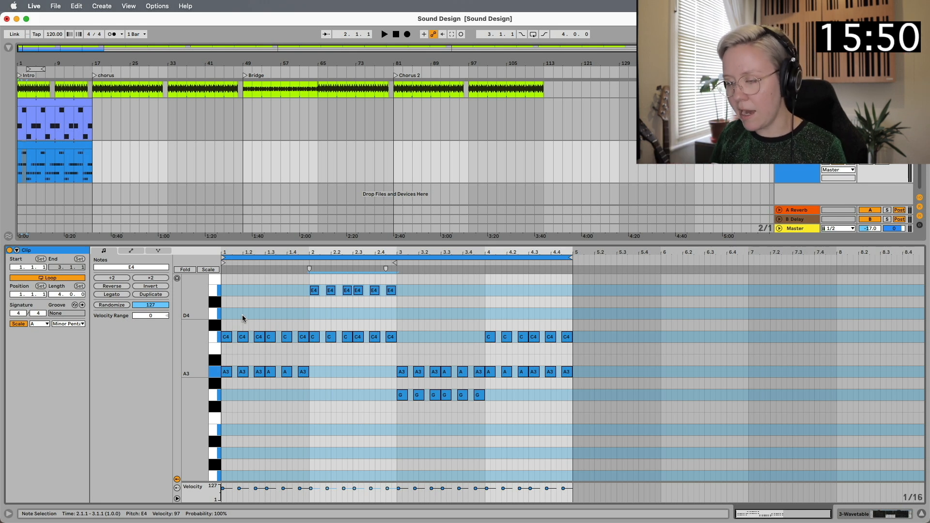
key(space)
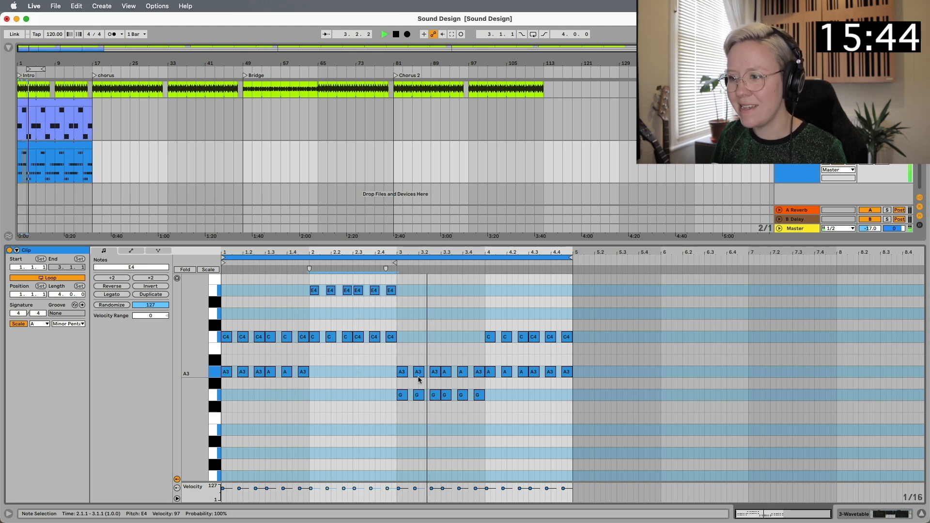
key(space)
- Try the upper notes of bar 3 on C4 in playback, and raise them further to D4
drag(387, 376, 483, 373)
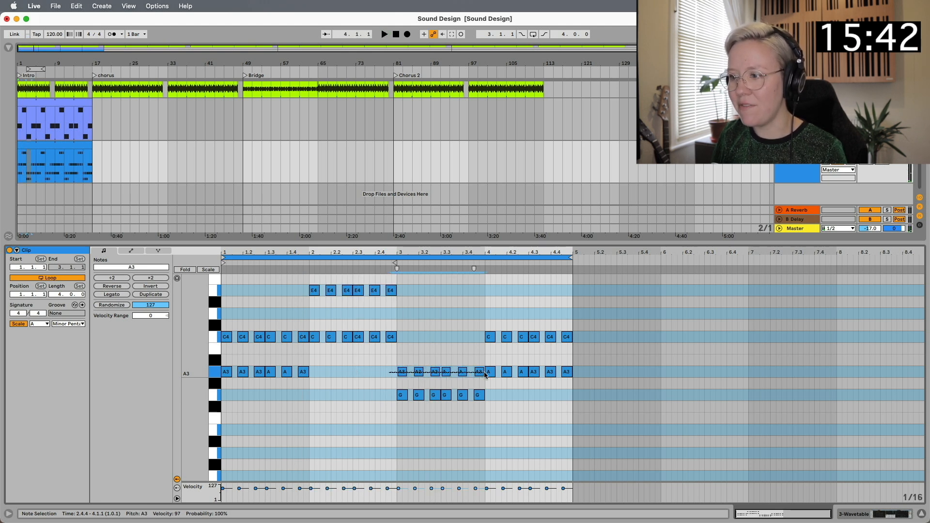
key(Up)
key(Up)
key(Up)
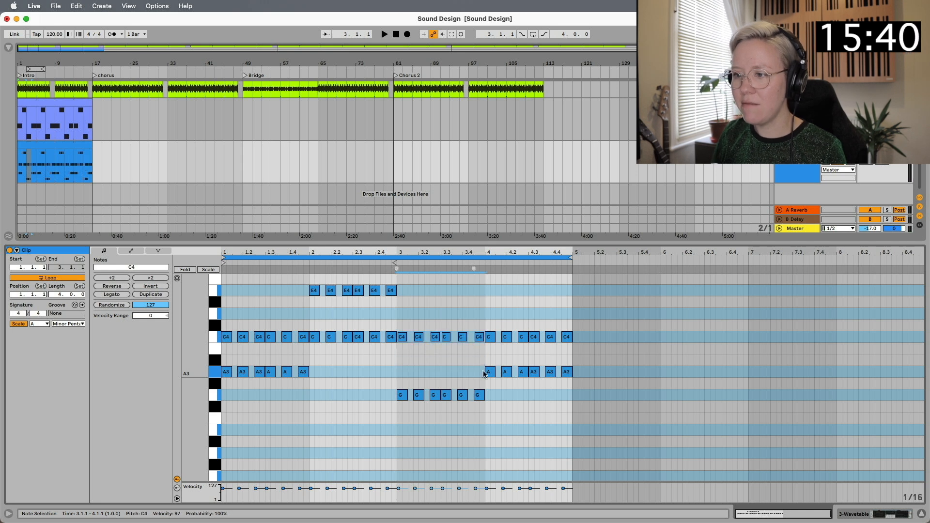
key(space)
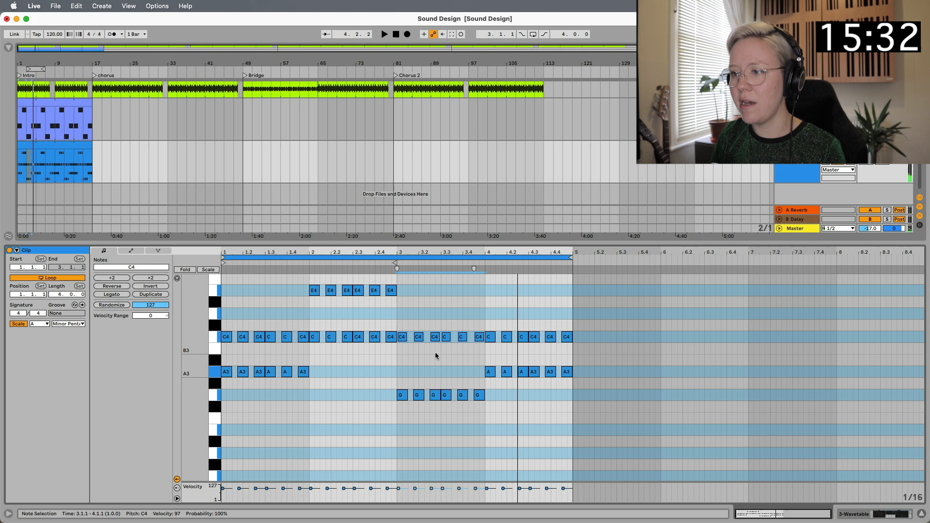
key(Up)
key(Up)
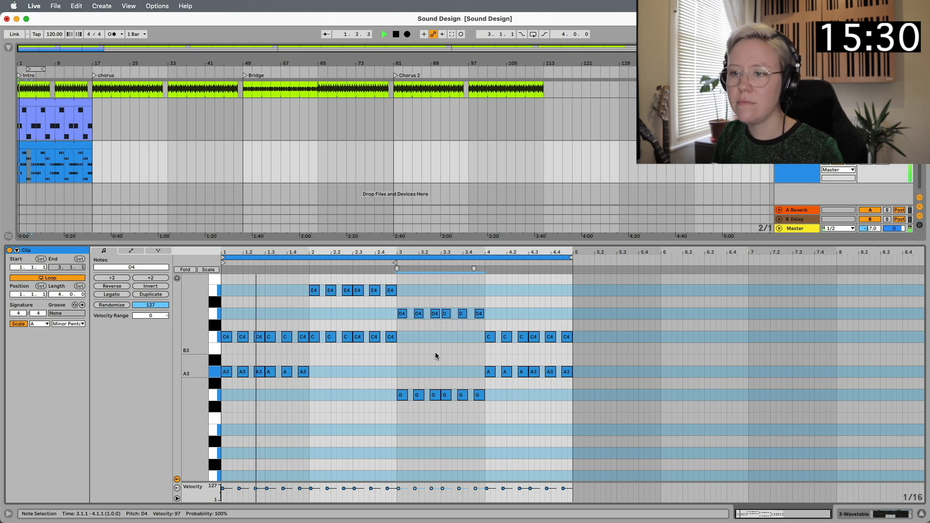
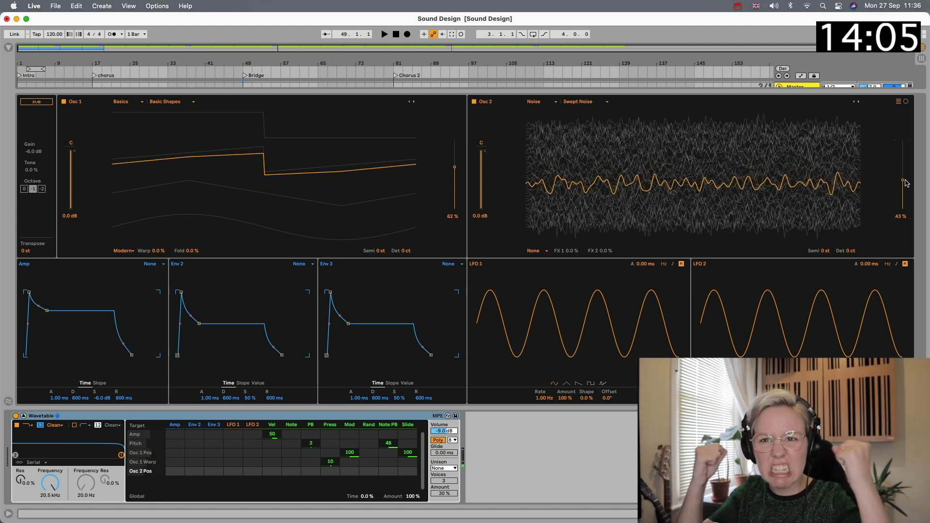
- Set Osc 1's wavetable position to 89% and enable the sub oscillator at octave -1 with 100% tone
drag(456, 170, 457, 151)
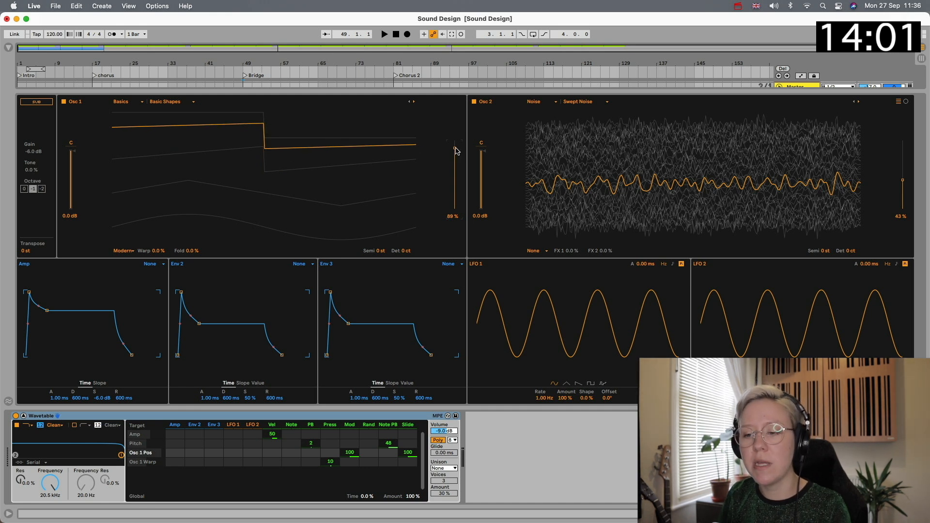
click(37, 101)
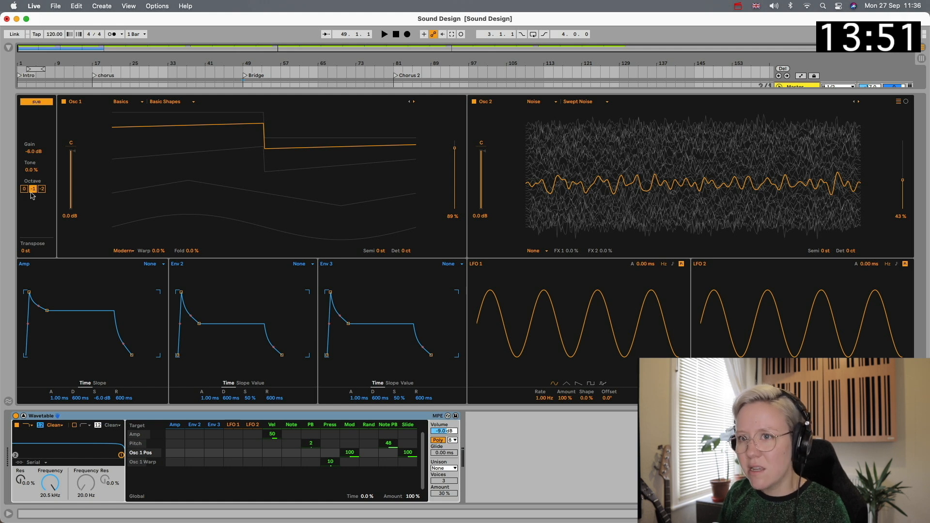
drag(31, 170, 31, 153)
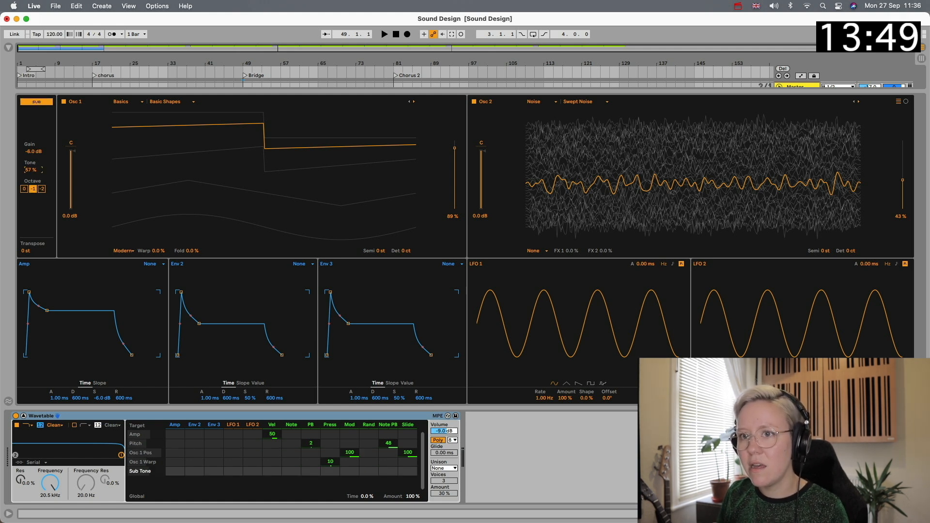
click(43, 189)
click(33, 189)
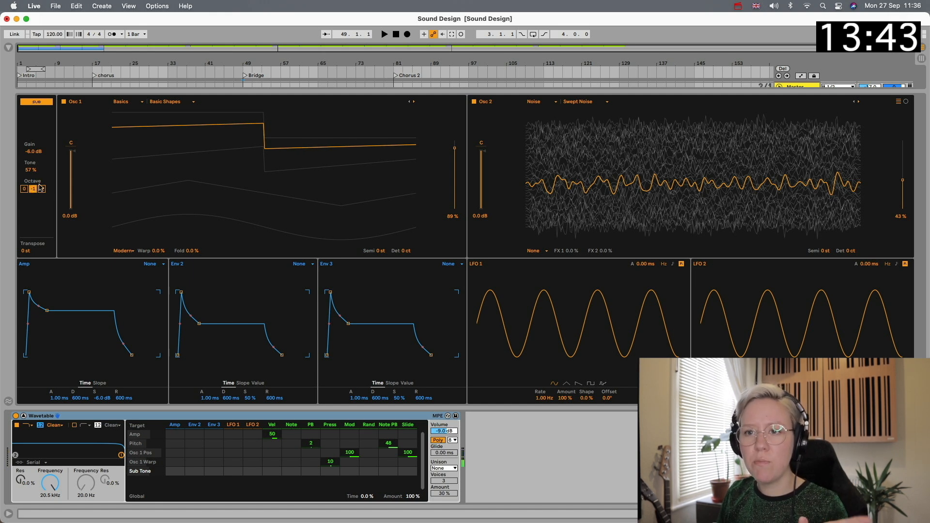
drag(33, 171, 33, 146)
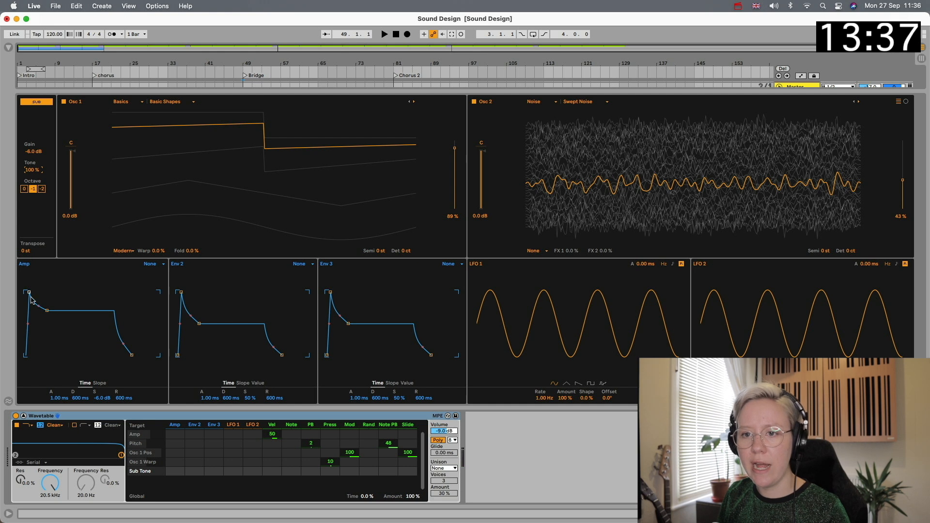
- Set the amp envelope's attack to 0.70 ms and its release to 2.67 s
drag(29, 292, 29, 292)
drag(134, 356, 141, 357)
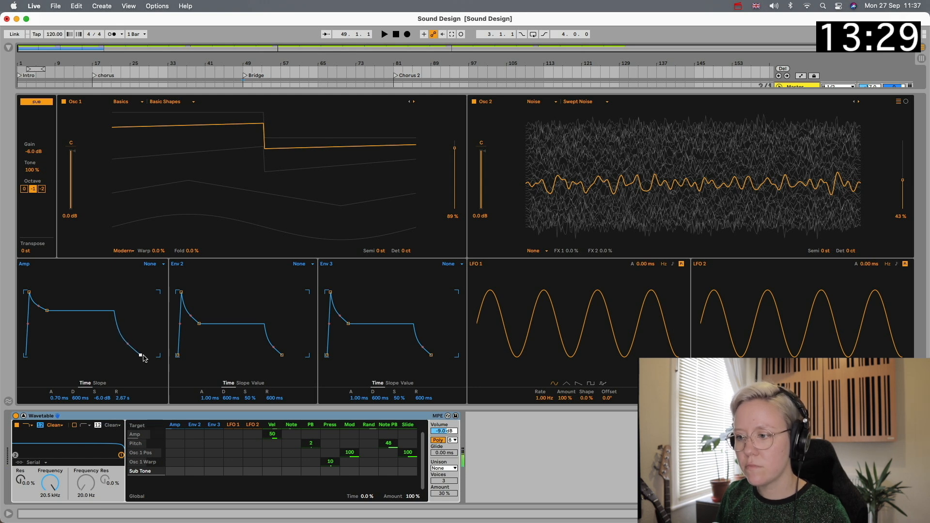
- Switch the synth to mono with a 7.75 s glide and choose Classic unison
click(438, 441)
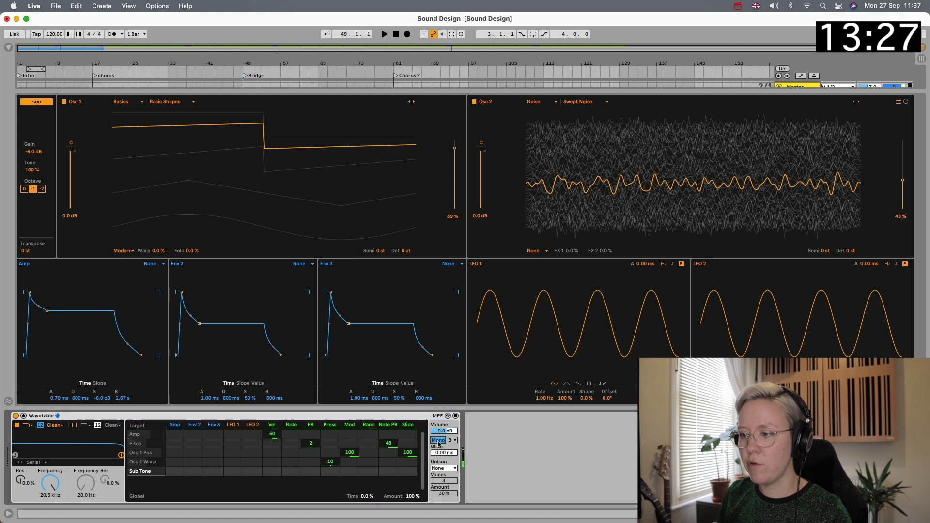
click(443, 453)
drag(443, 452, 444, 424)
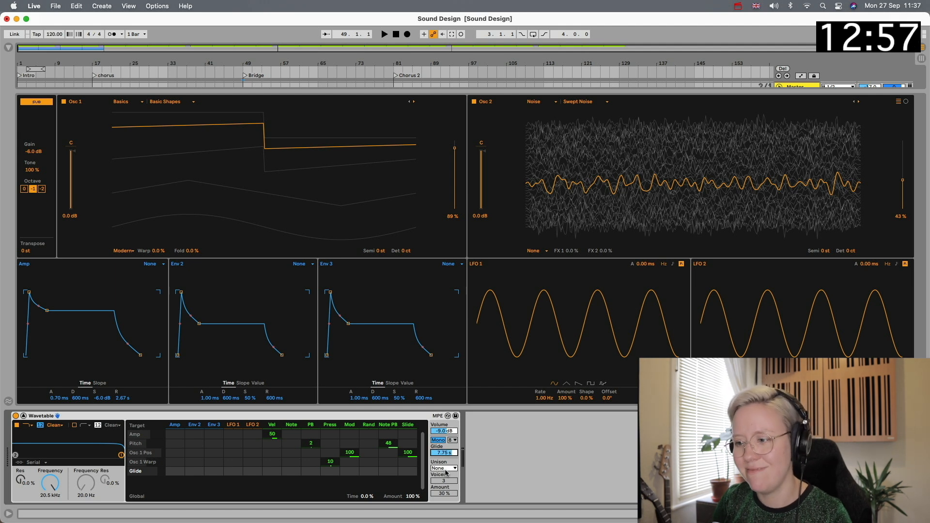
click(446, 468)
click(452, 429)
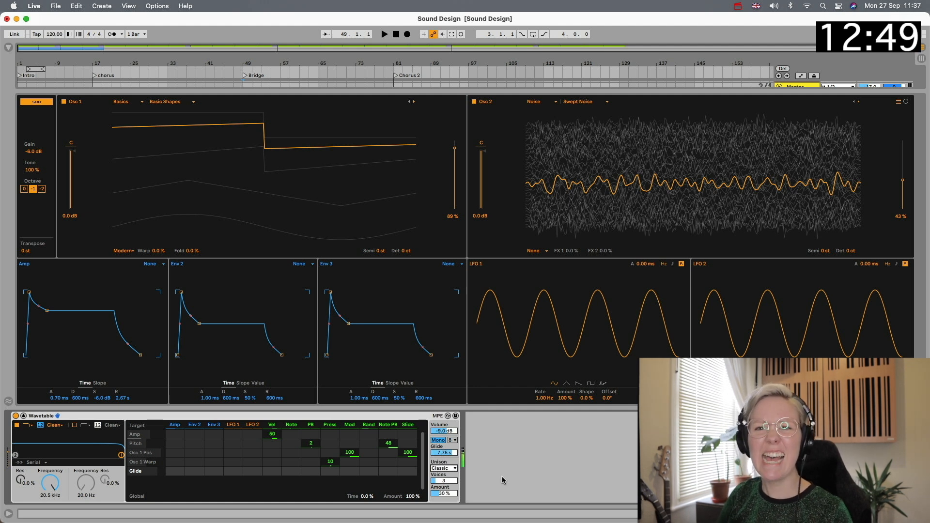
- Sync LFO 1 to the tempo and set its rate to 1/16
click(122, 456)
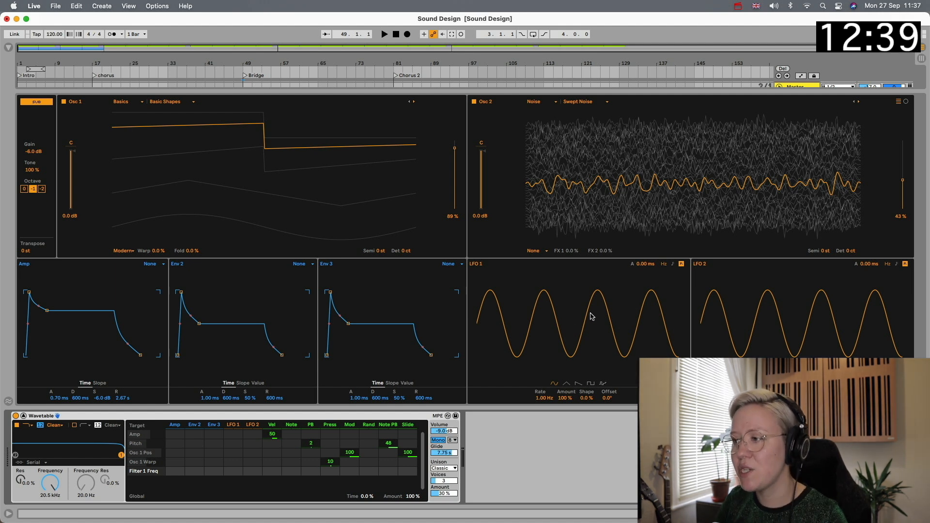
click(672, 265)
drag(540, 398, 541, 401)
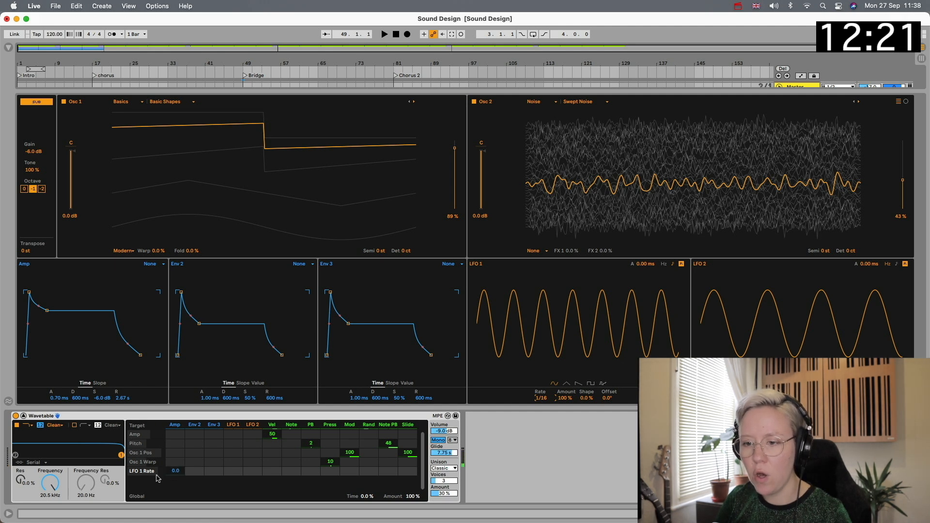
- Try modulating Filter 1's frequency from the Amp envelope with amounts of 100 and -100
click(57, 487)
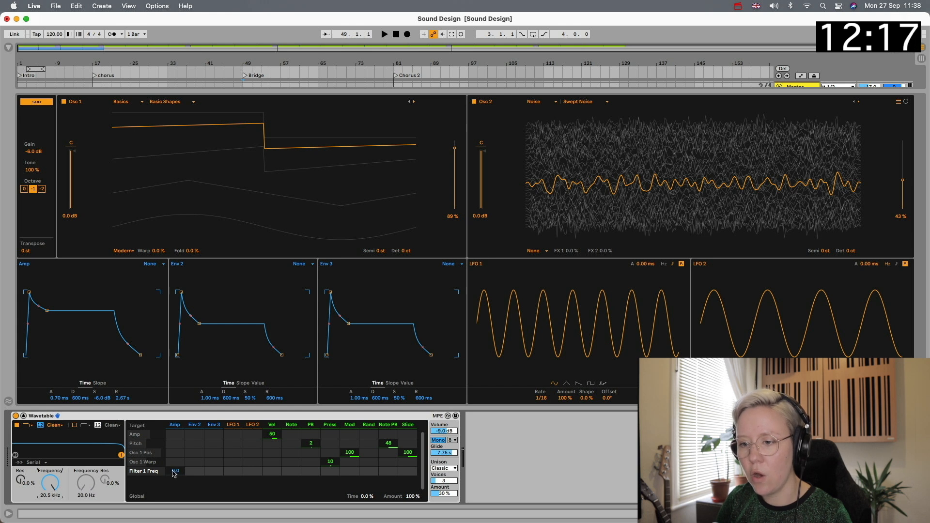
click(175, 471)
drag(175, 472, 175, 451)
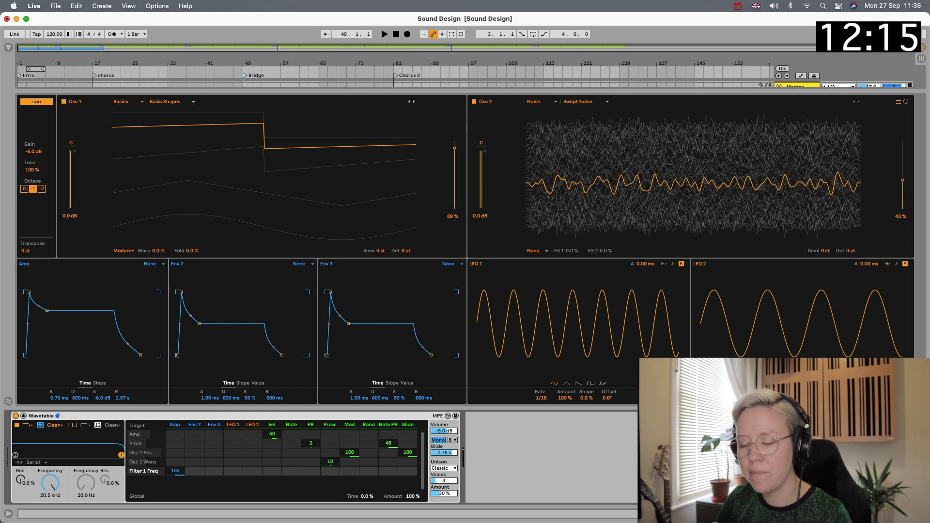
mouse_move(40, 485)
mouse_down()
mouse_move(41, 521)
mouse_move(41, 485)
mouse_up()
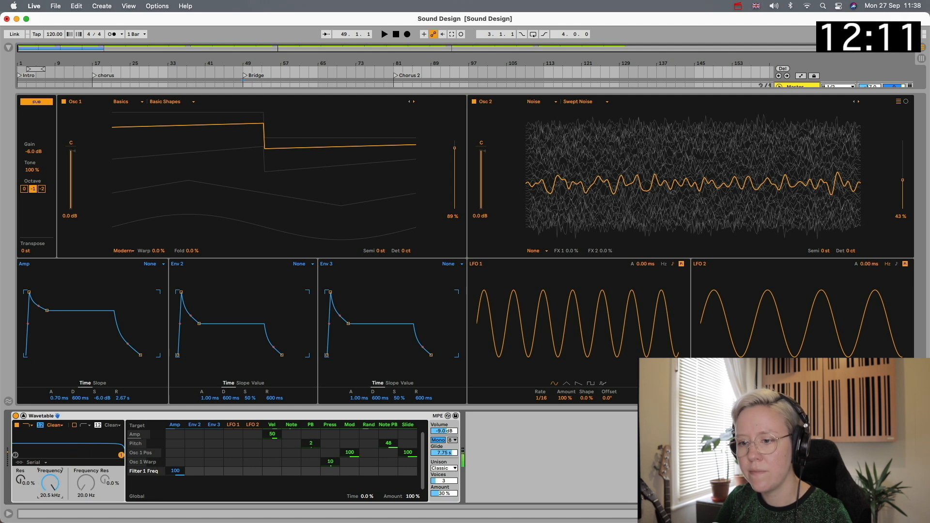
drag(178, 470, 177, 484)
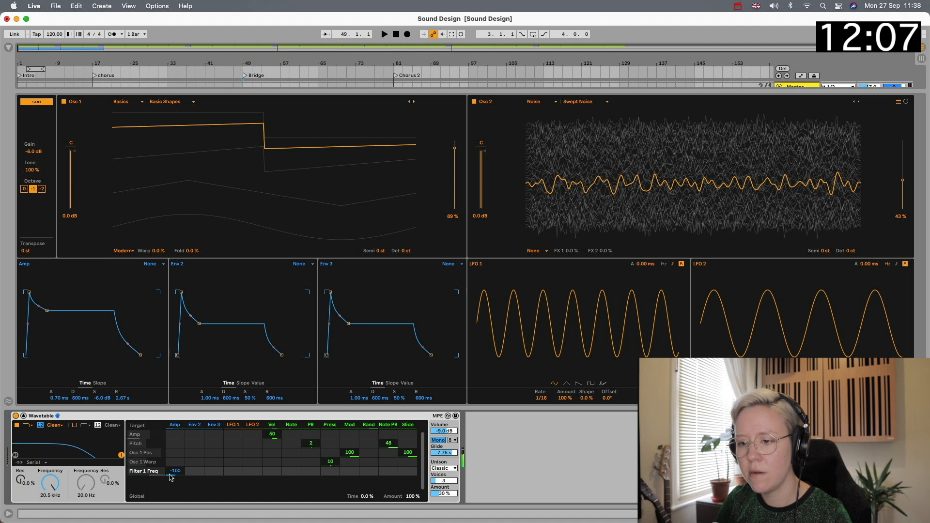
drag(171, 477, 171, 429)
- Set Filter 1 to 12.7 kHz with 31% resonance and clear the Amp envelope's modulation amounts
mouse_move(112, 454)
mouse_down()
mouse_move(46, 449)
mouse_move(114, 449)
mouse_up()
double_click(174, 473)
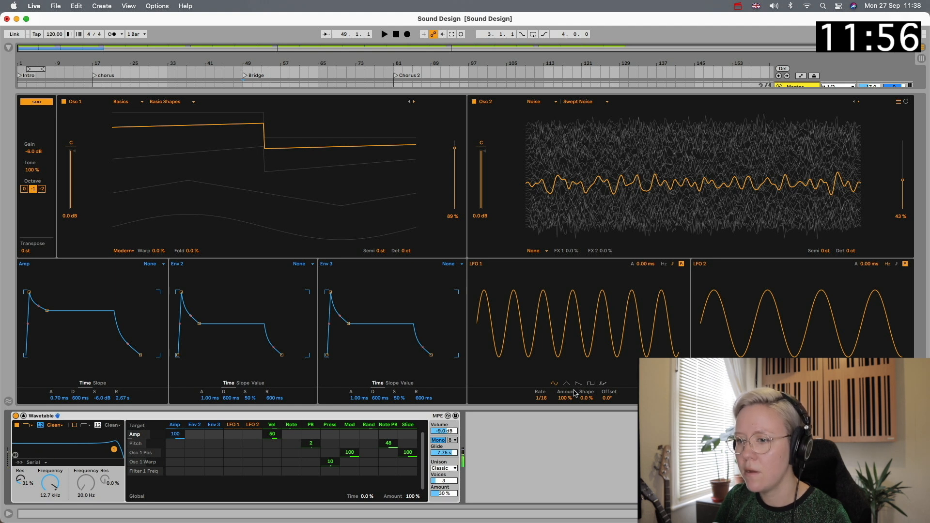
double_click(175, 434)
- Route LFO 1 to Filter 1's frequency at 100, set the filter frequency to 20.5 kHz, and collapse the expanded synth view
drag(233, 472, 233, 436)
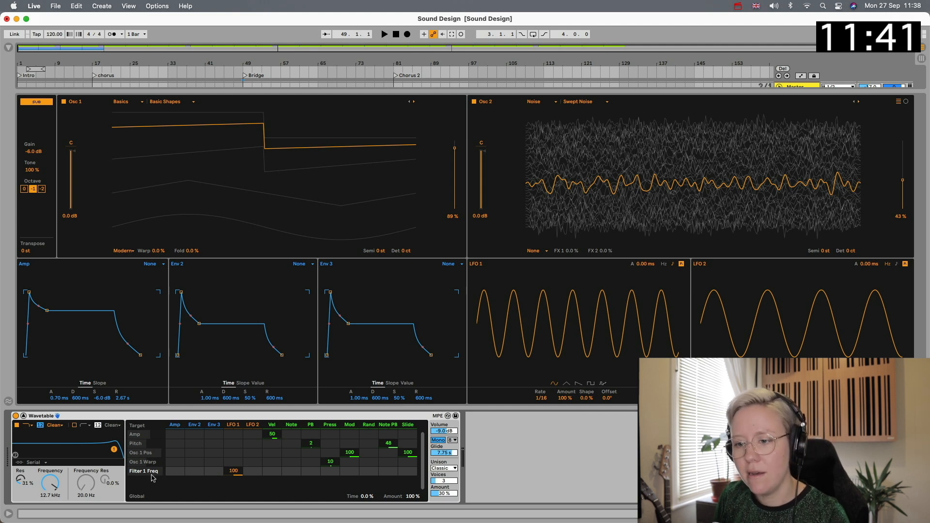
drag(57, 483, 57, 465)
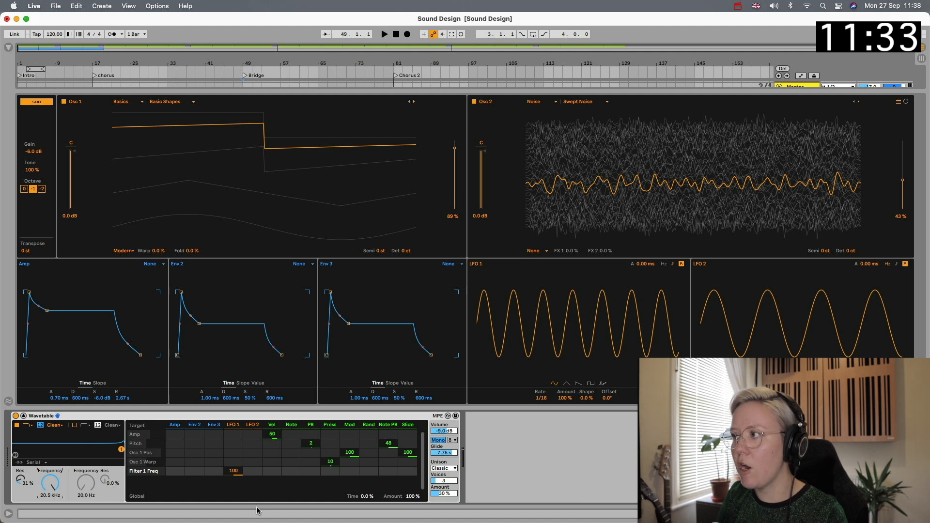
click(24, 415)
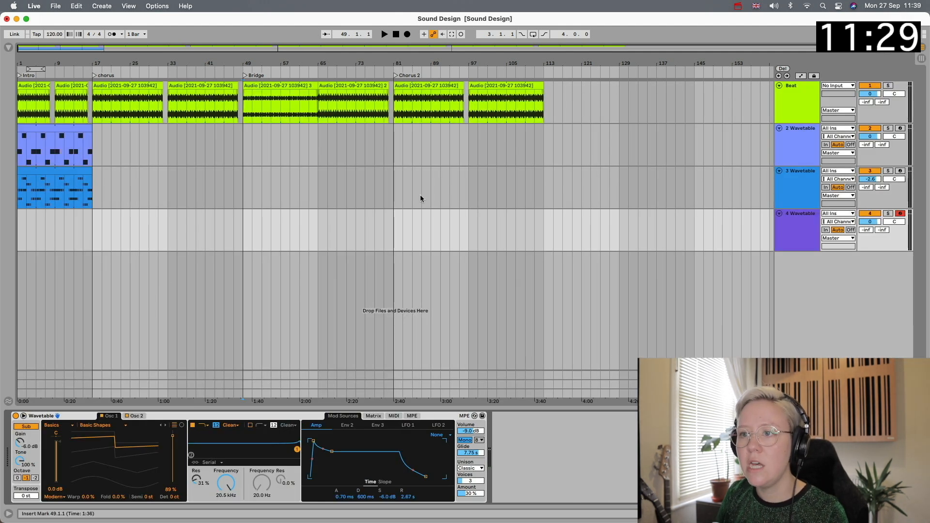
- Create a MIDI clip on the 4 Wavetable track from bar 49 to bar 81 and set its loop length to 32 bars
double_click(246, 236)
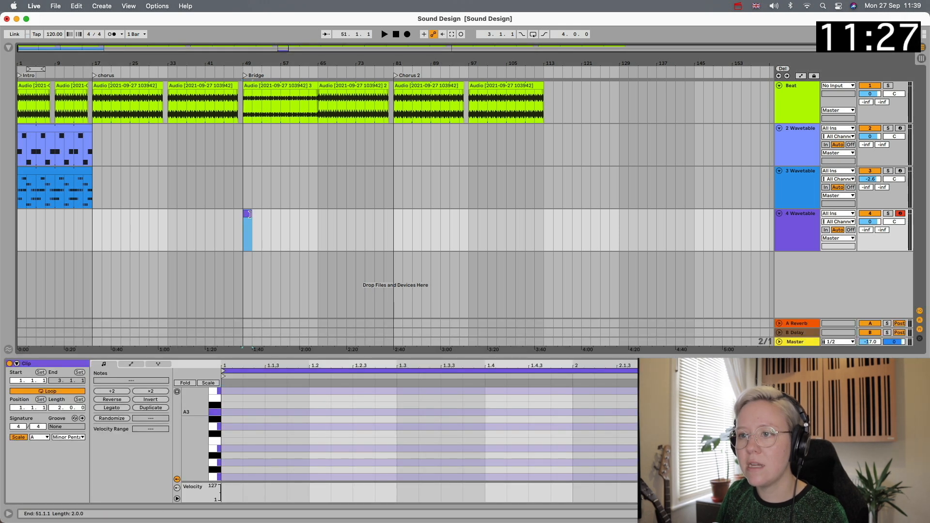
drag(251, 214, 390, 215)
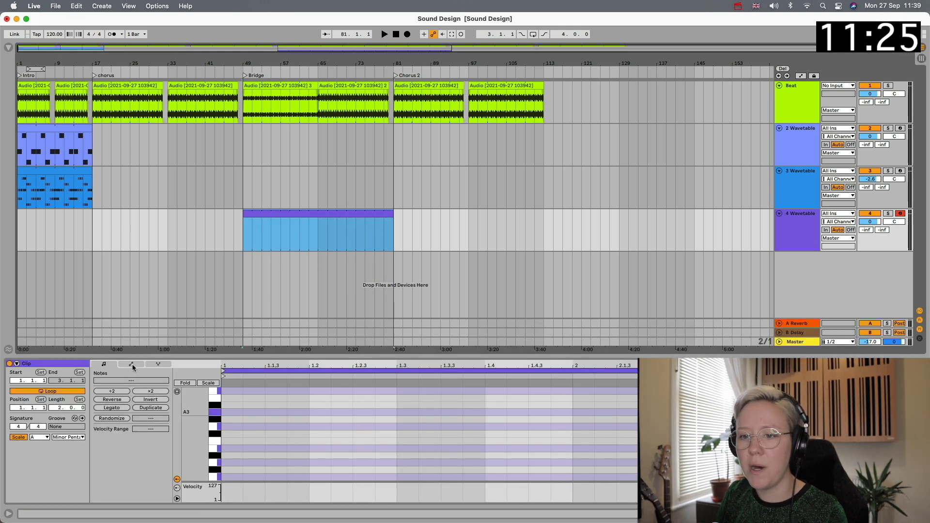
click(58, 410)
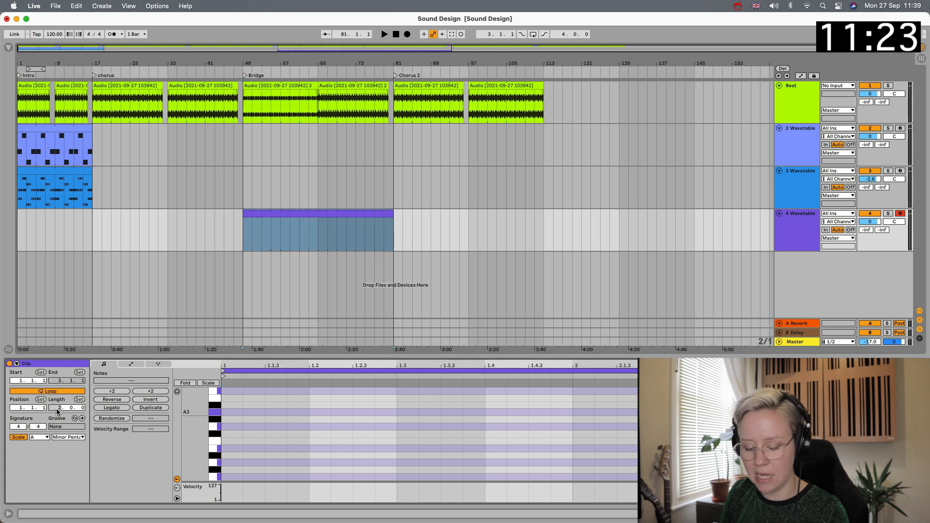
text(16)
key(Return)
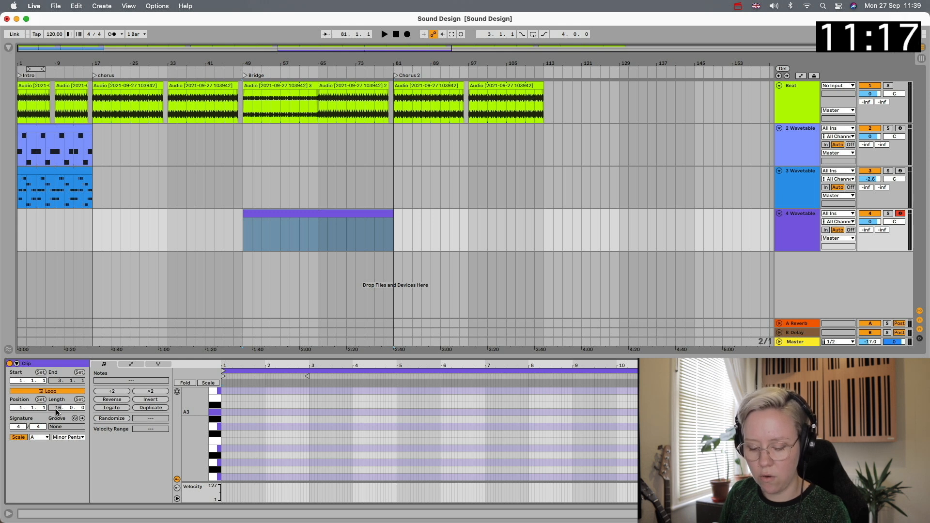
key(Return)
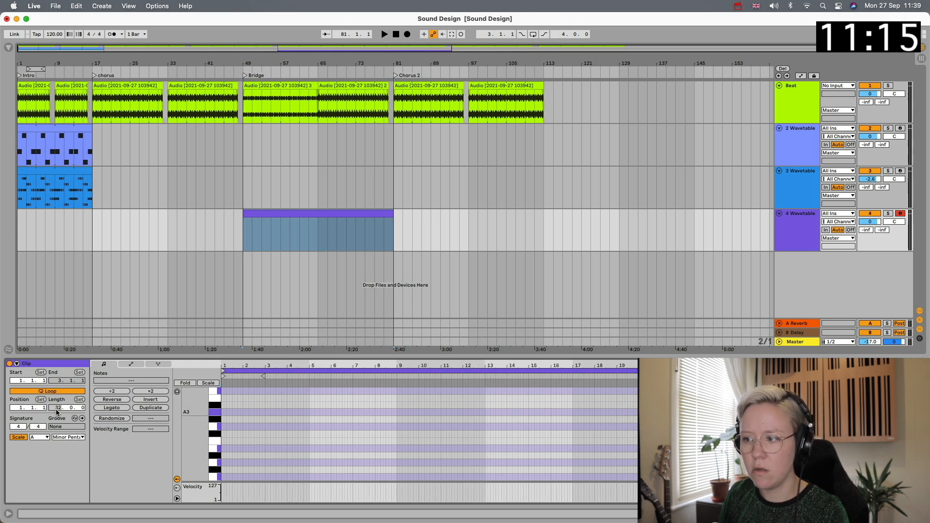
- Try extending the Bridge clip on the 4 Wavetable track to bar 97, and bring its end back to bar 81
click(394, 213)
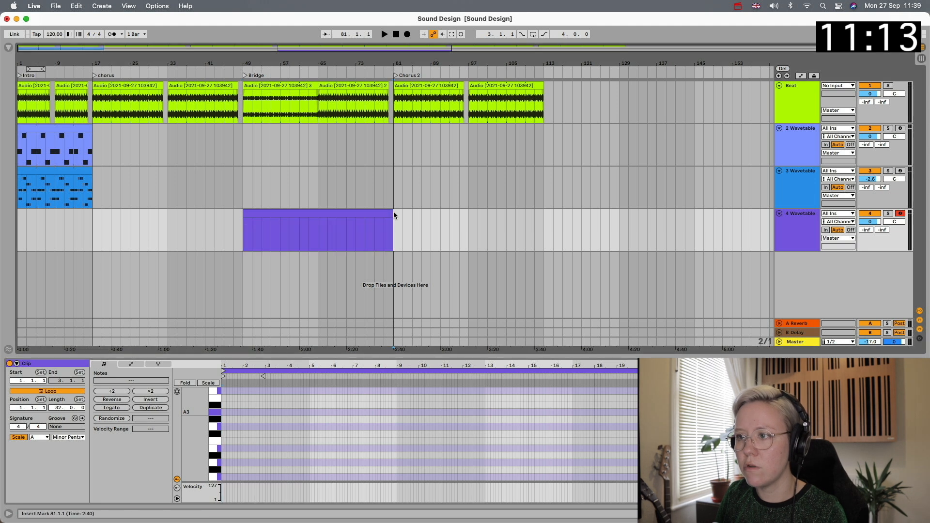
drag(393, 213, 468, 213)
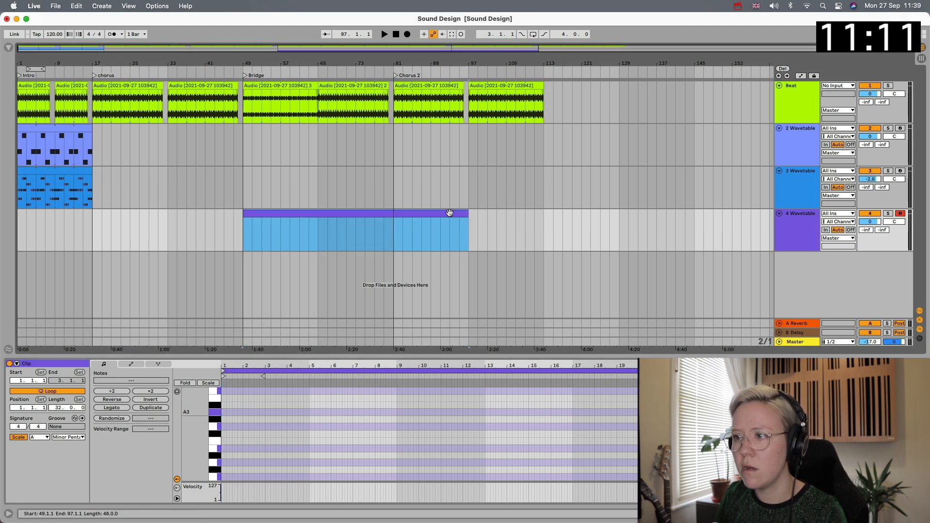
drag(411, 222, 472, 216)
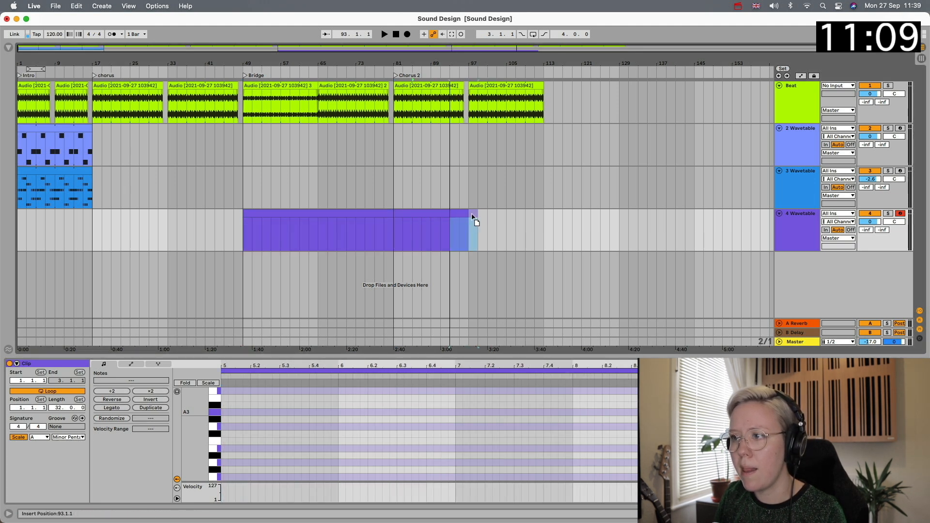
key(super+z)
click(485, 234)
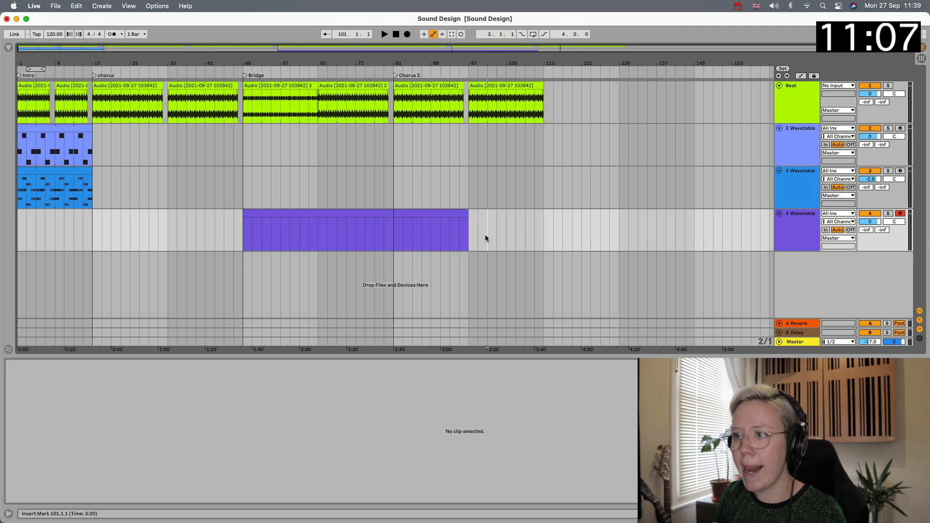
drag(421, 212, 459, 212)
key(super+z)
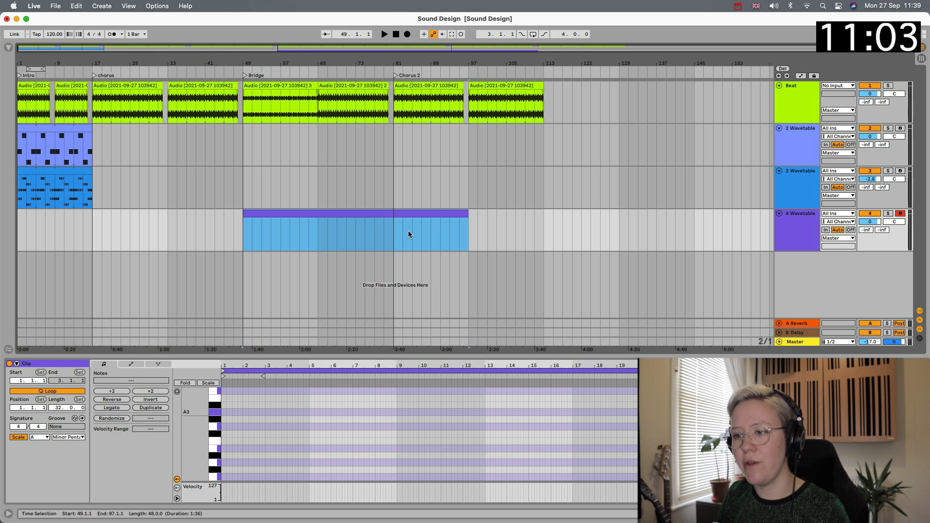
drag(469, 212, 392, 215)
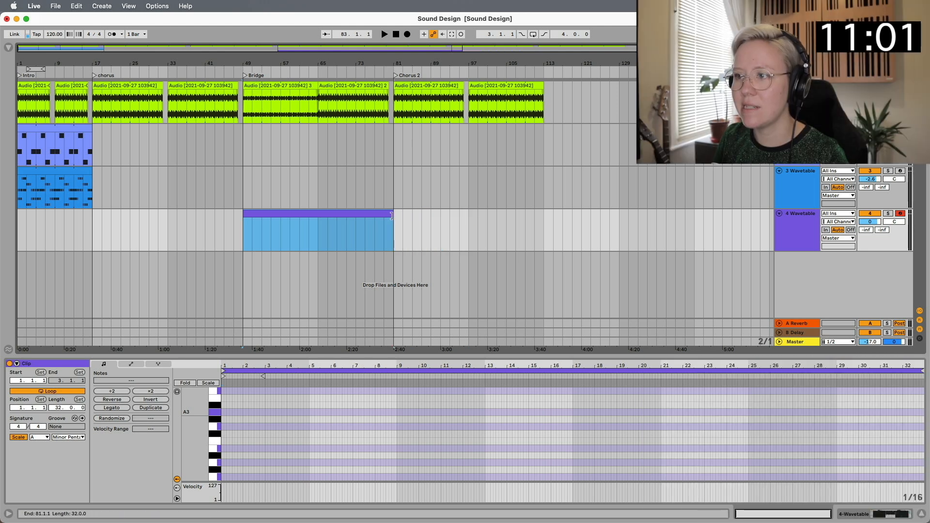
- Draw one sustained A3 note from the clip's start across its full 32 bars
double_click(224, 412)
drag(227, 412, 894, 419)
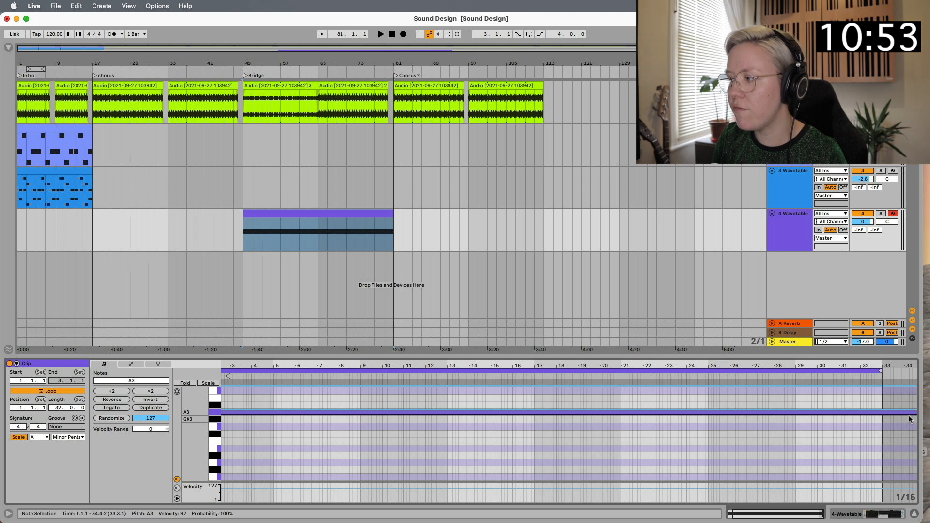
scroll(909, 420, right, 1)
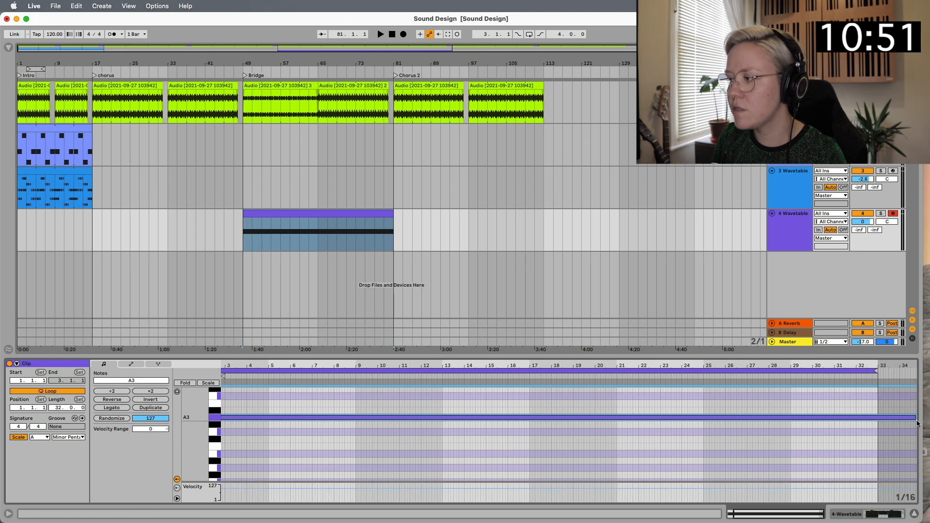
drag(915, 416, 878, 412)
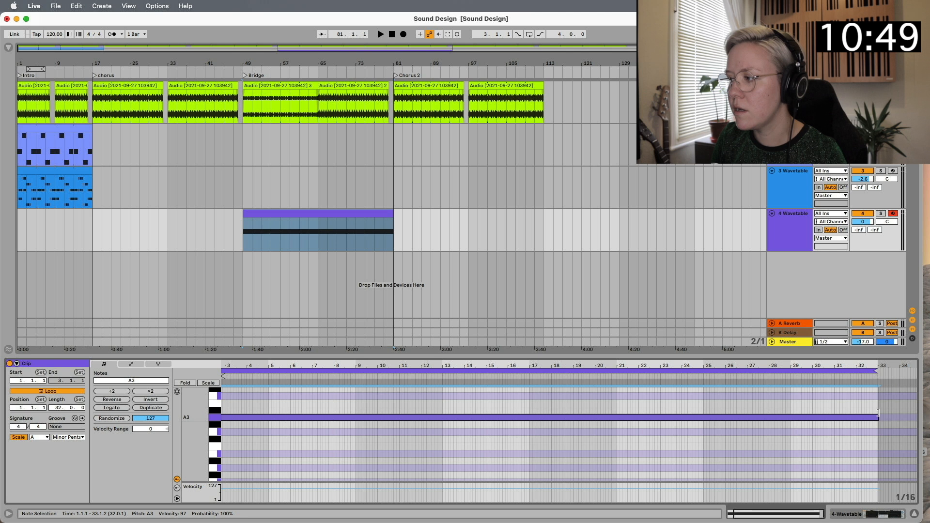
- Copy the sustained A3 note up an octave to A4, starting at 1.2.1, with the note editor temporarily enlarged
drag(582, 250, 581, 189)
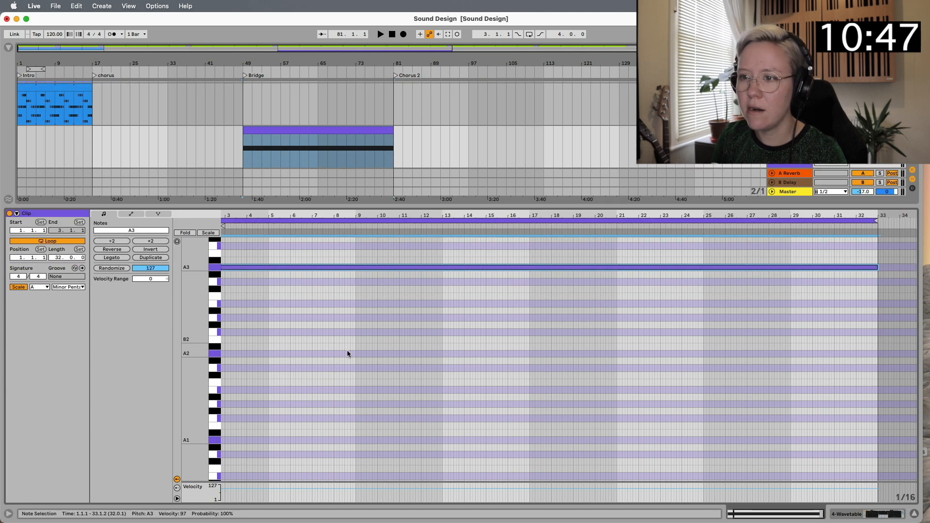
scroll(347, 349, up, 6)
drag(275, 384, 280, 301)
drag(304, 207, 303, 409)
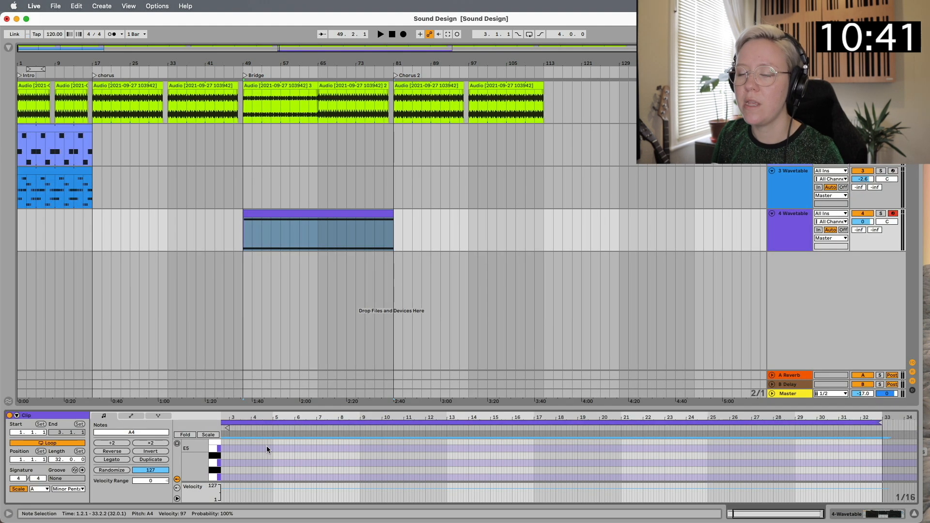
- Listen to the Bridge with the sustained notes and enlarge the note editor for the 4 Wavetable clip
click(794, 237)
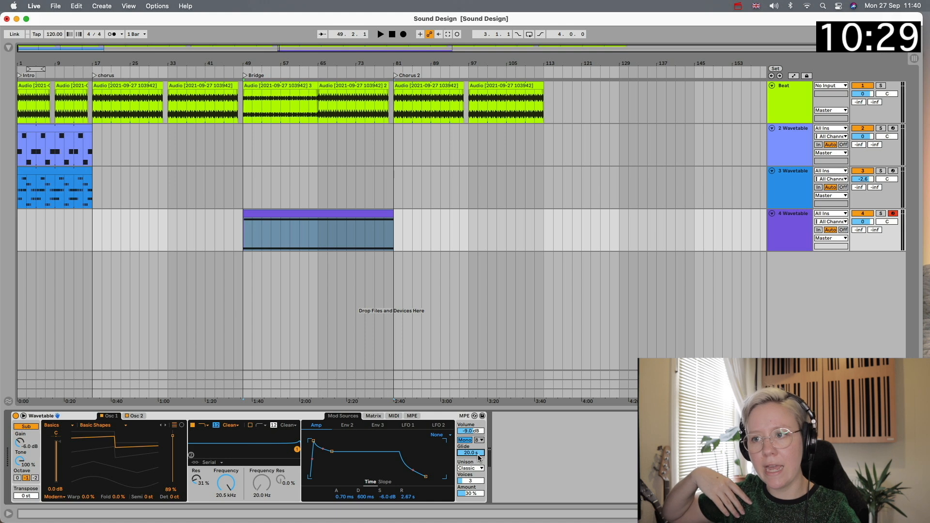
key(space)
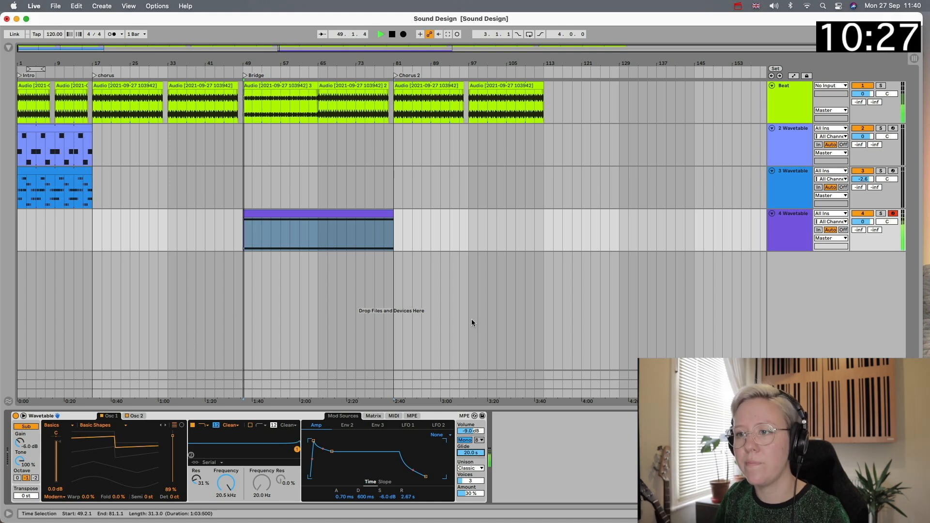
click(356, 214)
double_click(356, 214)
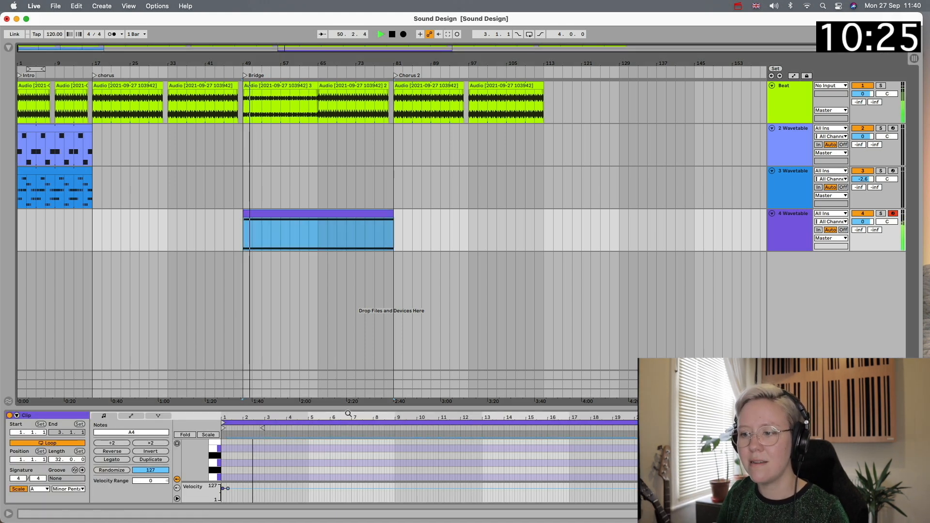
drag(348, 408, 348, 291)
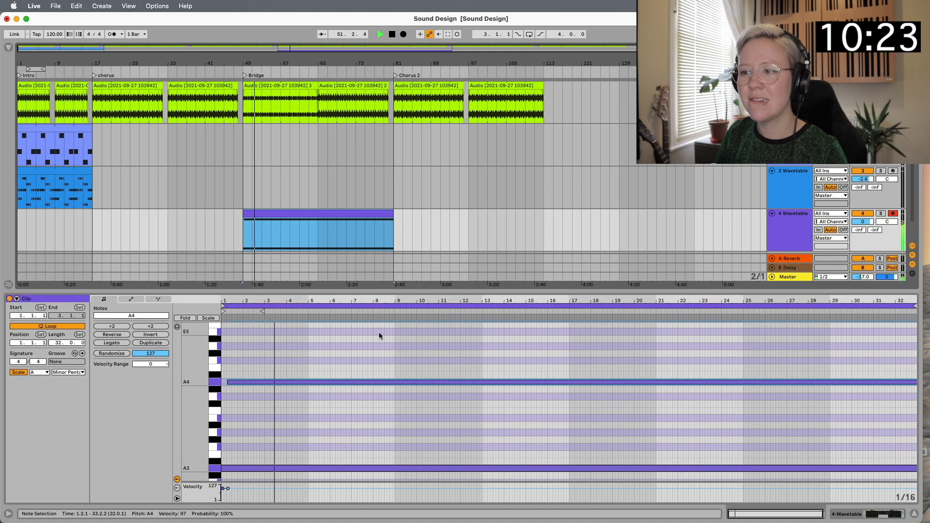
click(370, 348)
key(space)
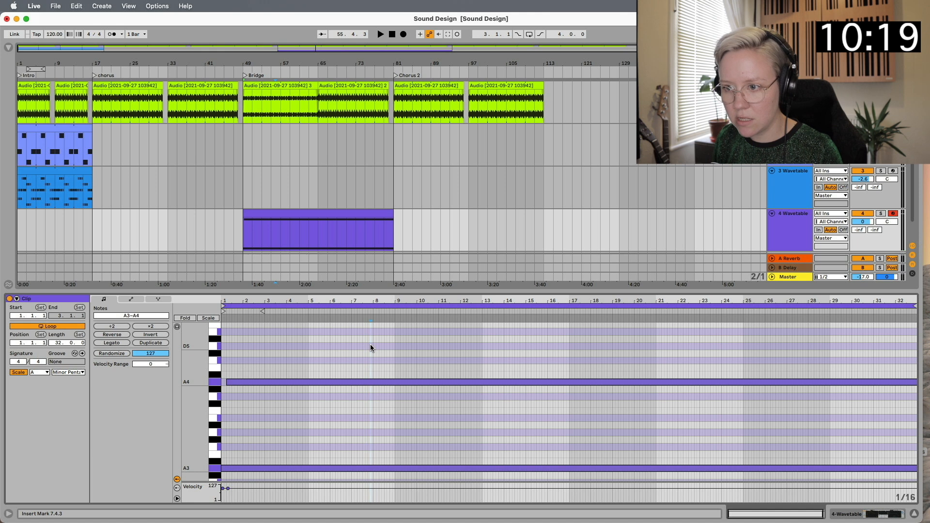
- Transpose both sustained notes in the 4 Wavetable clip down two octaves to A1 and A2, and start playback to hear them
drag(304, 380, 302, 381)
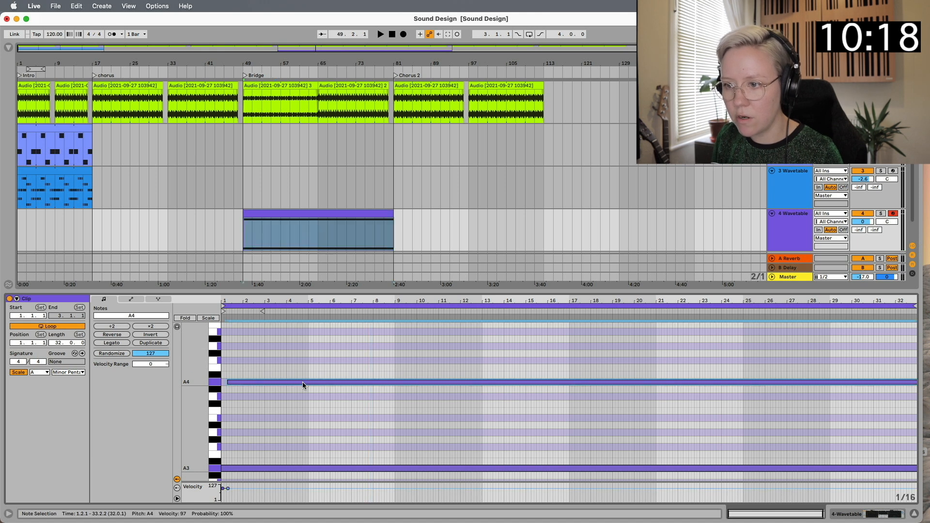
click(328, 353)
key(super+a)
key(shift+Down)
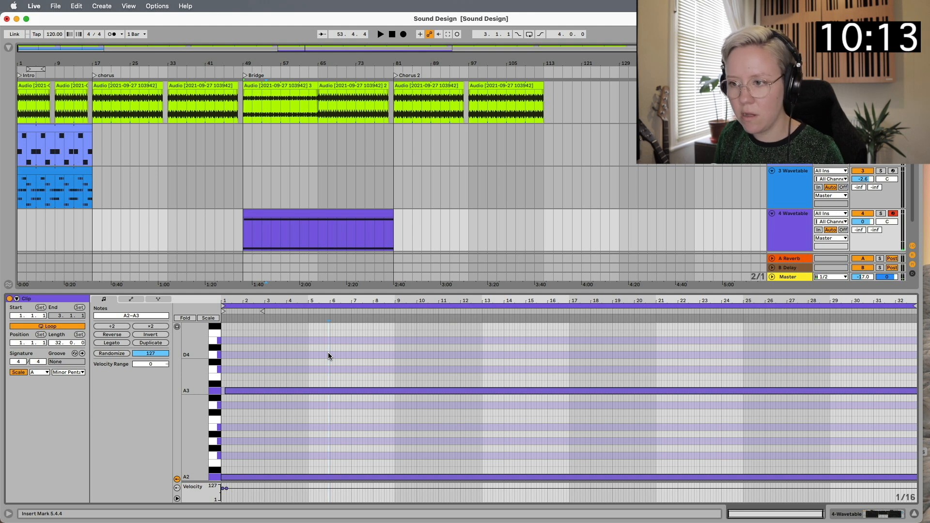
key(super+a)
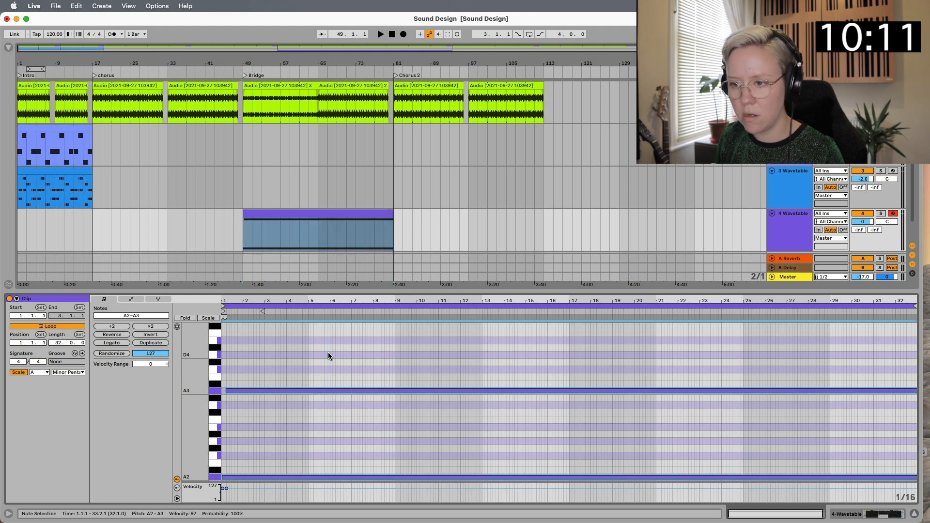
key(shift+Down)
key(space)
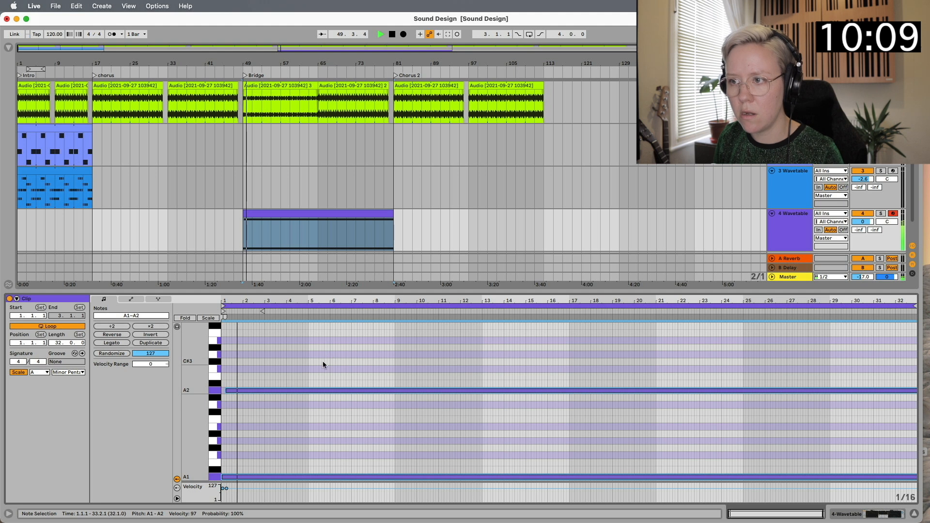
- Shorten the 4 Wavetable clip so it spans only bars 65 to 81, and listen to it from bar 65
scroll(358, 248, down, 2)
click(321, 210)
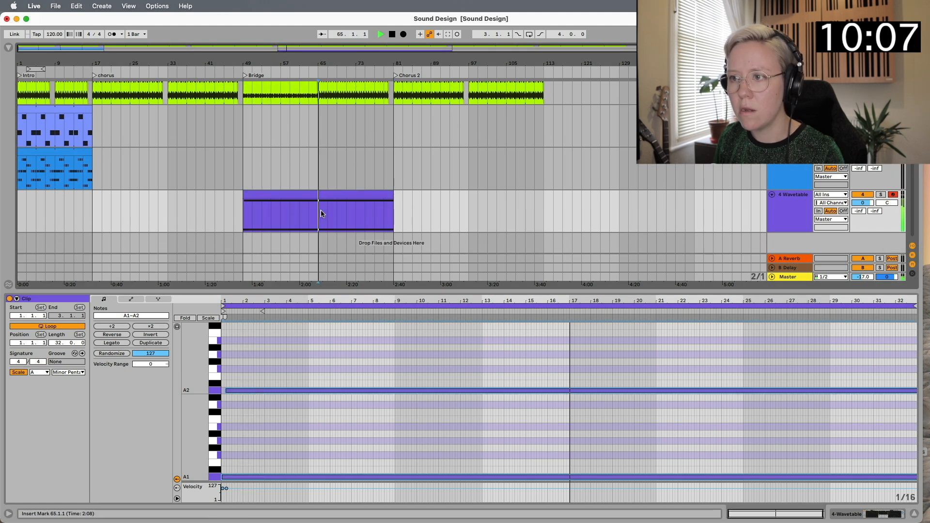
click(243, 220)
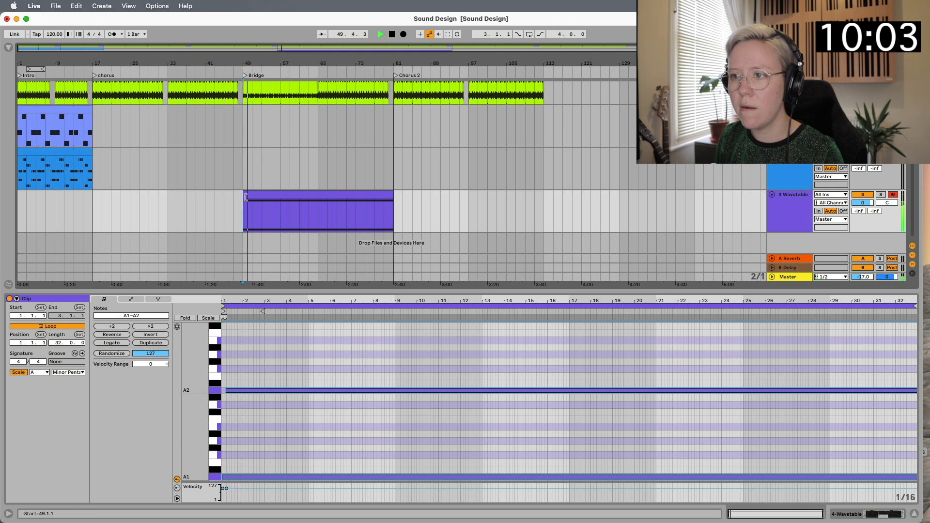
key(space)
drag(392, 196, 371, 197)
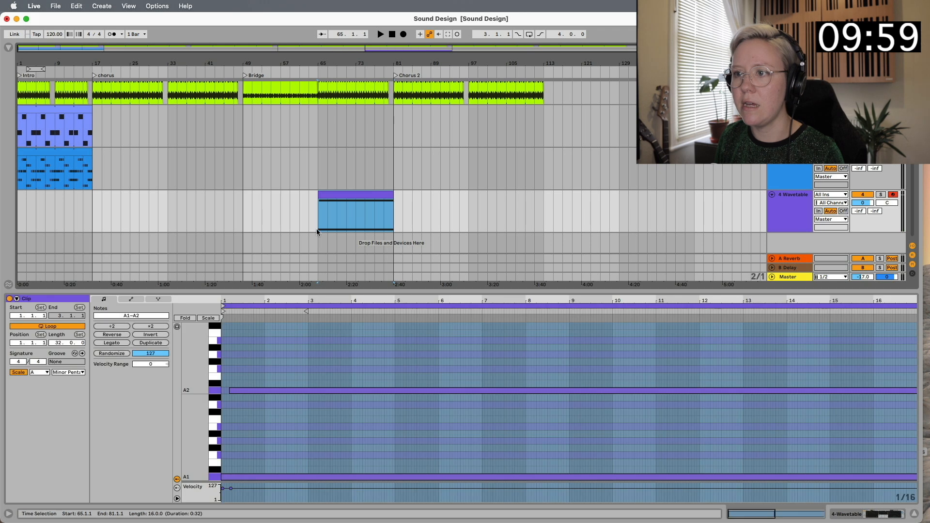
scroll(326, 171, up, 2)
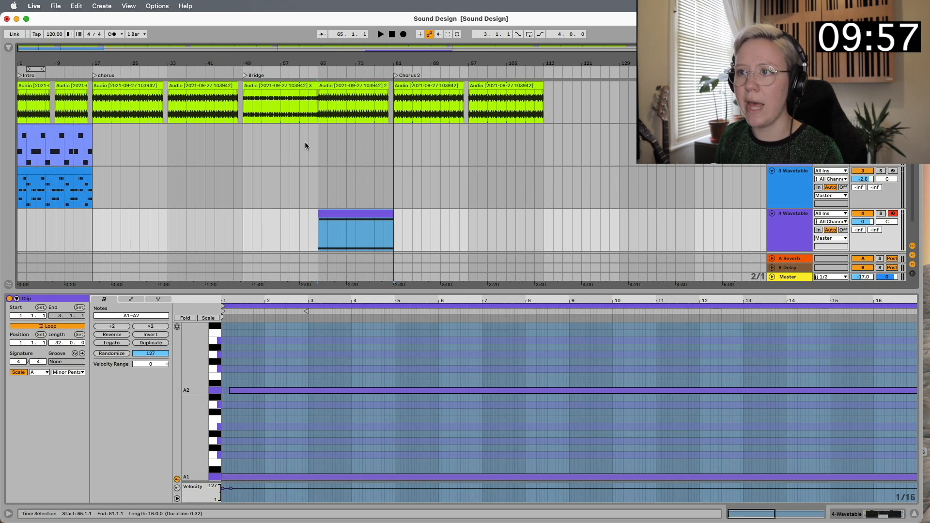
click(315, 236)
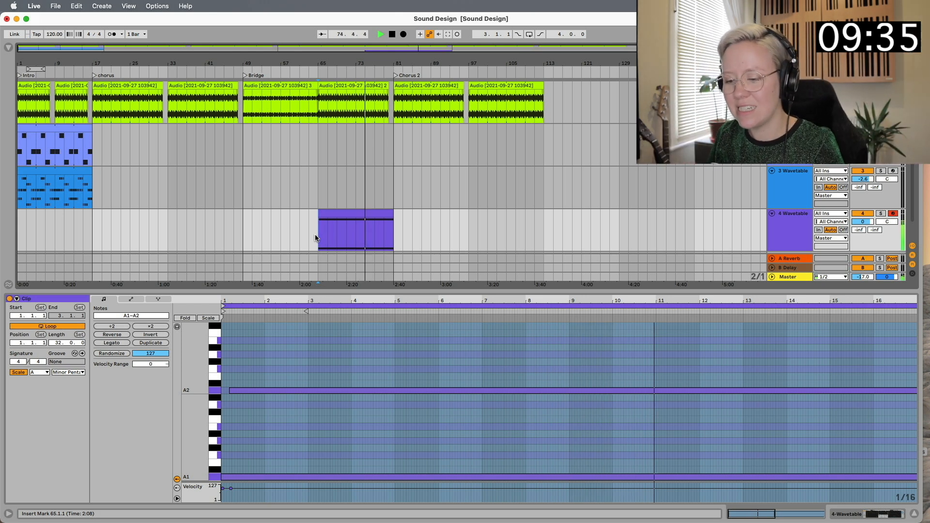
key(space)
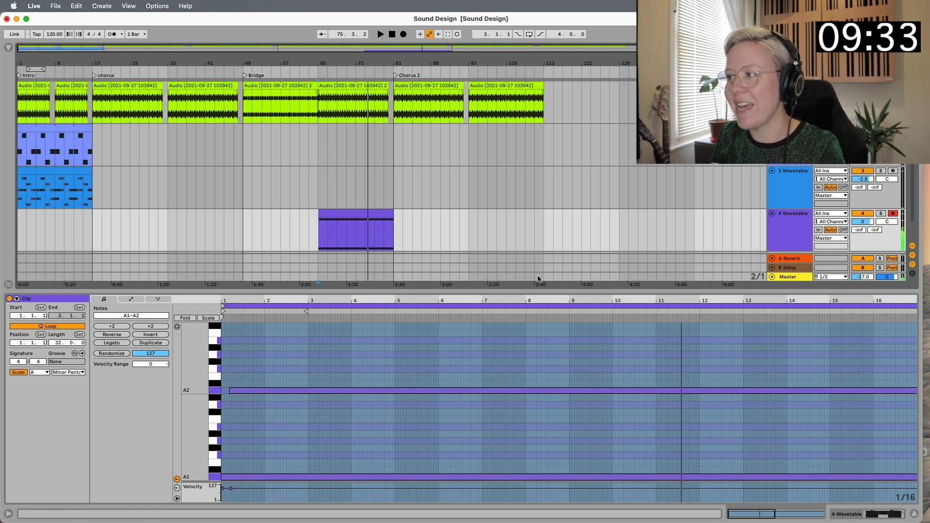
- Show automation and draw a Filter 1 frequency ramp on 4 Wavetable from near its minimum at bar 65 up to about 20.5 kHz at bar 81
double_click(806, 239)
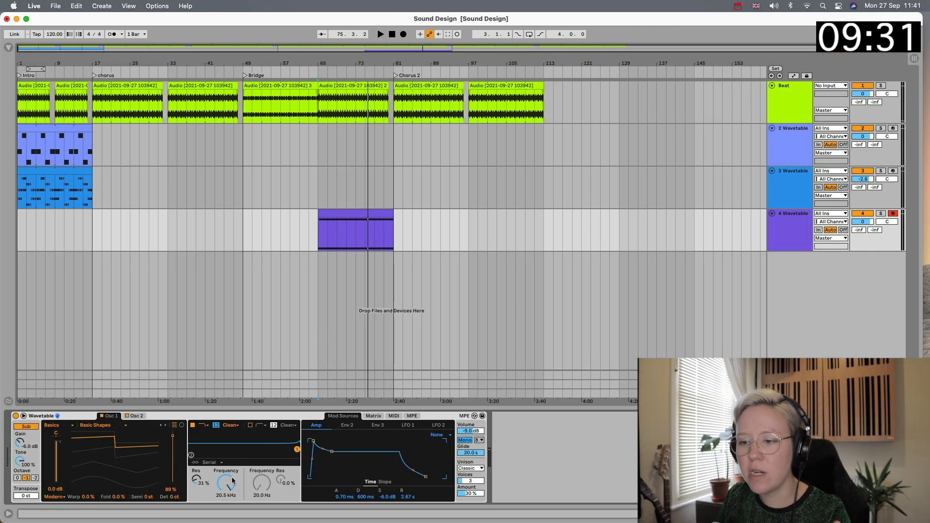
click(793, 77)
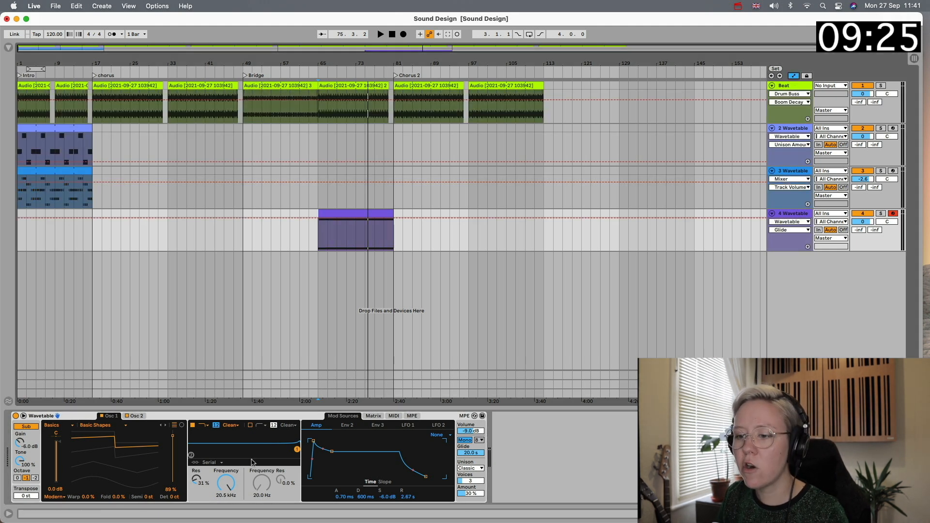
click(226, 486)
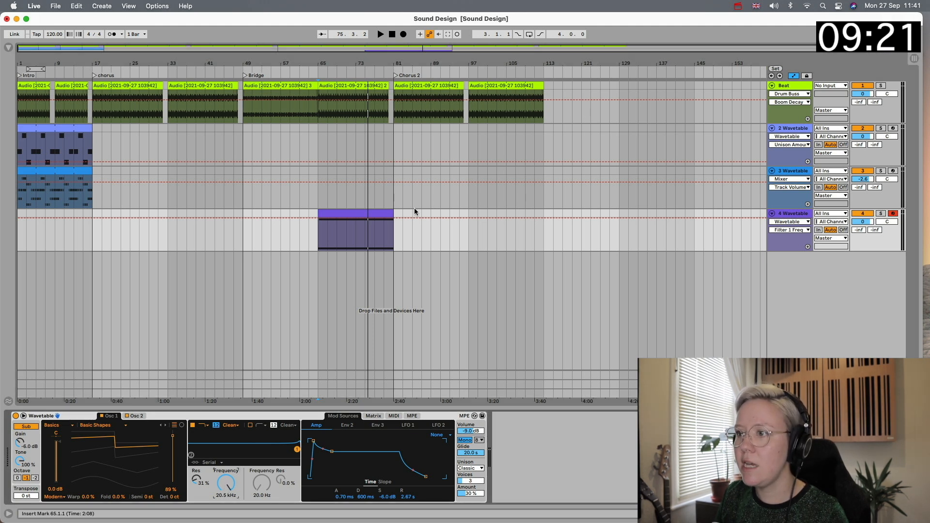
click(393, 218)
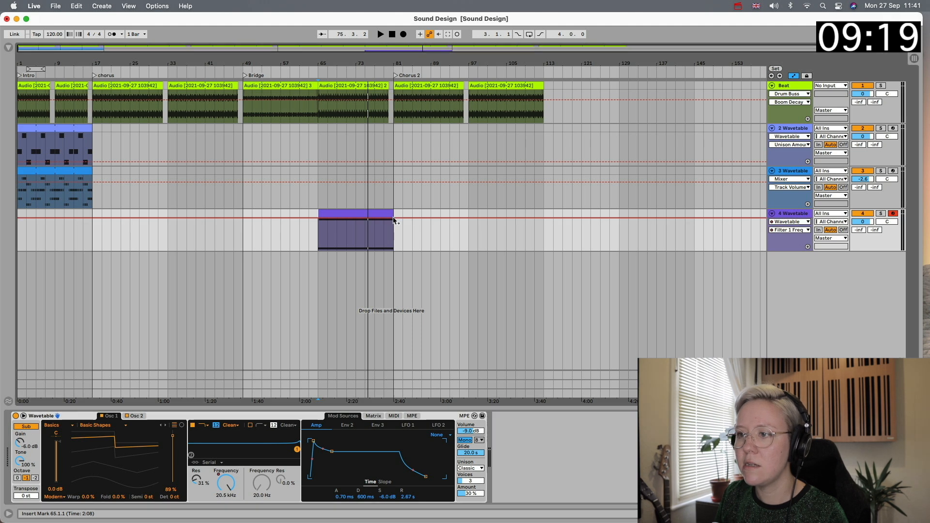
drag(320, 221, 319, 247)
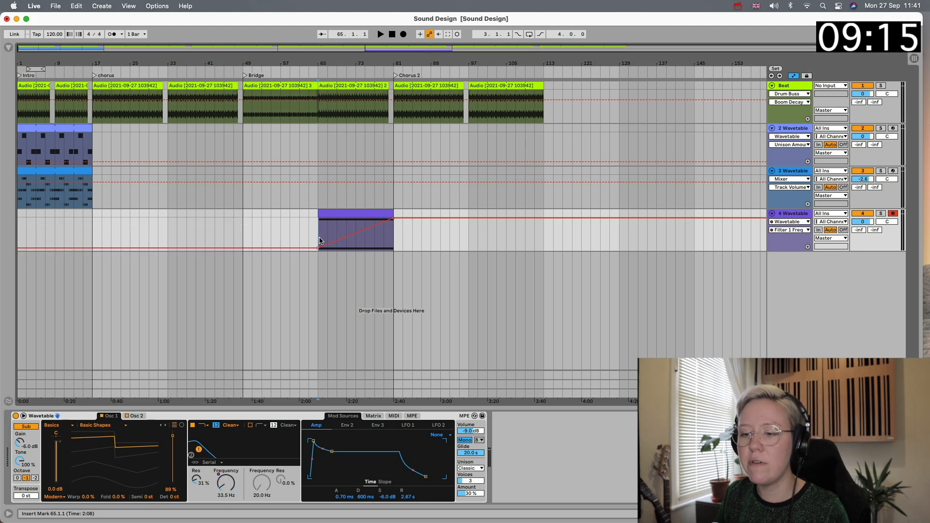
key(space)
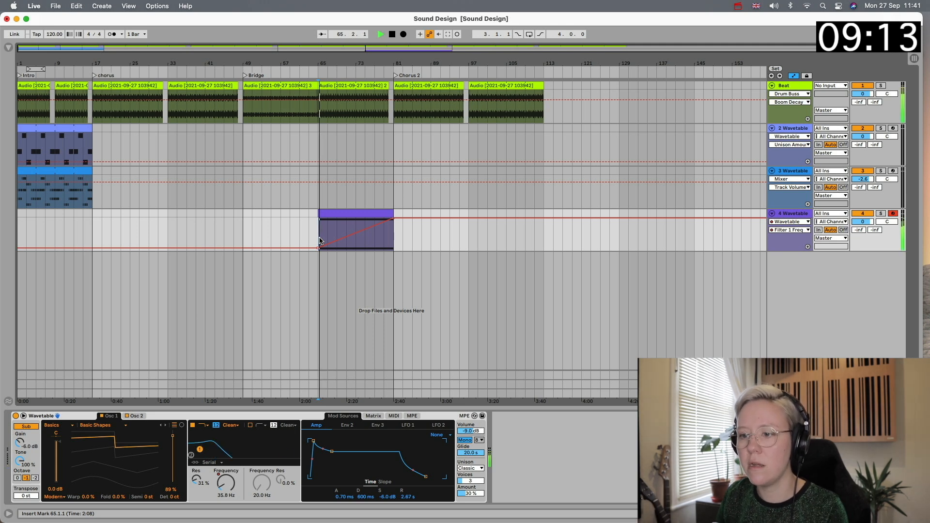
drag(319, 248, 317, 252)
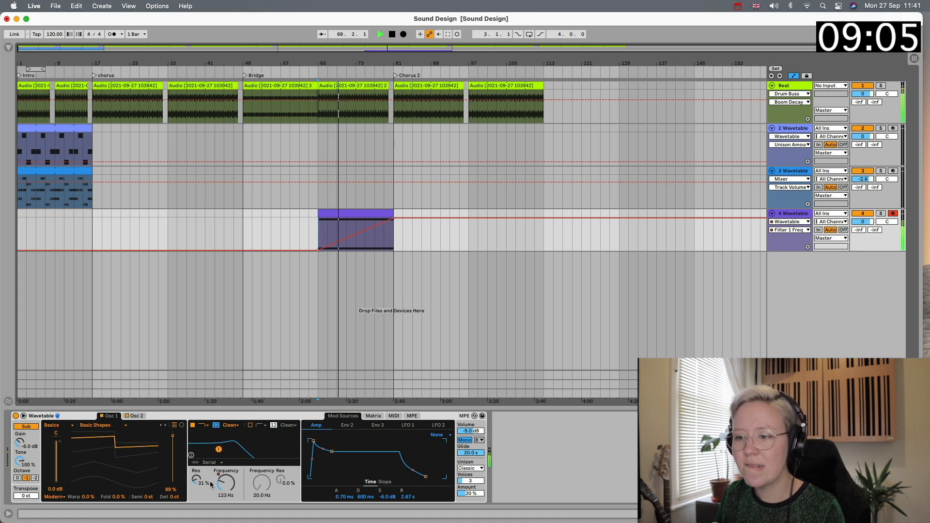
key(space)
- Turn on Wavetable's second filter as a low-pass and bring its frequency down to 20.0 Hz
click(374, 416)
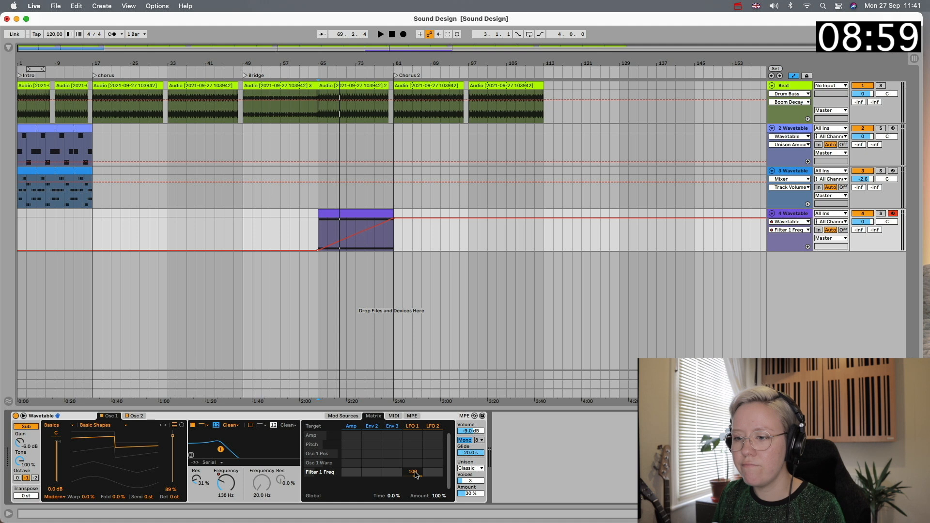
click(260, 427)
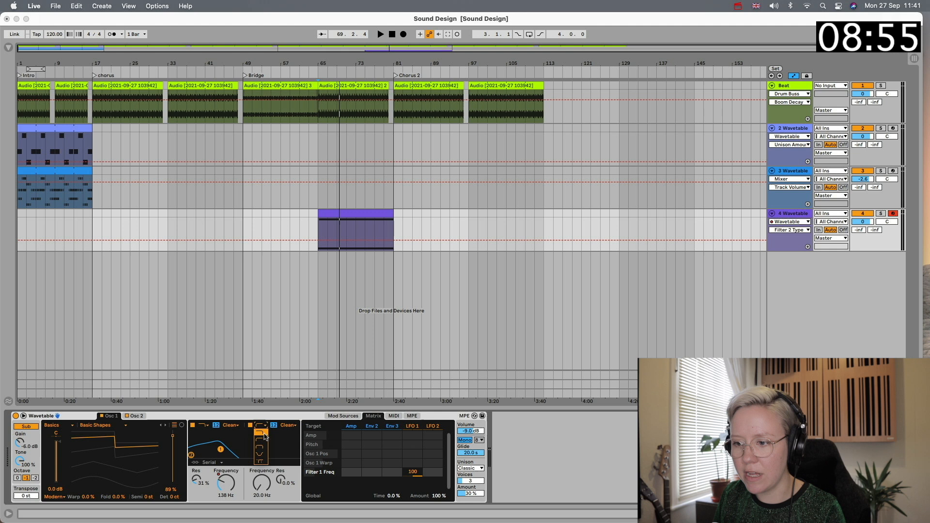
click(264, 434)
drag(263, 480, 263, 424)
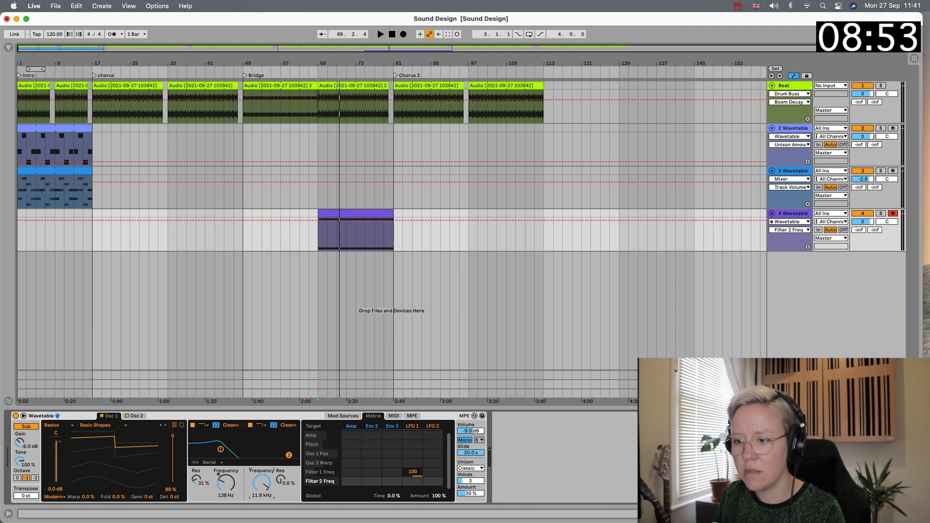
key(space)
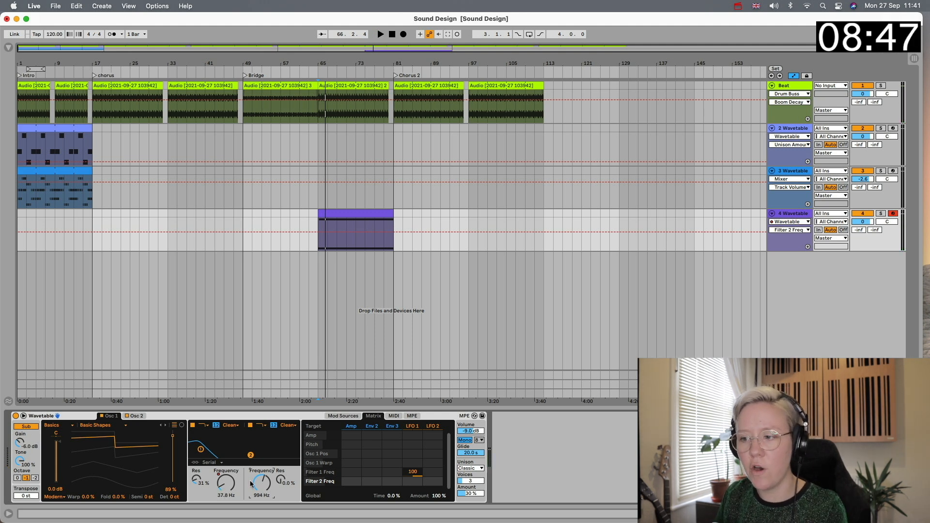
click(341, 417)
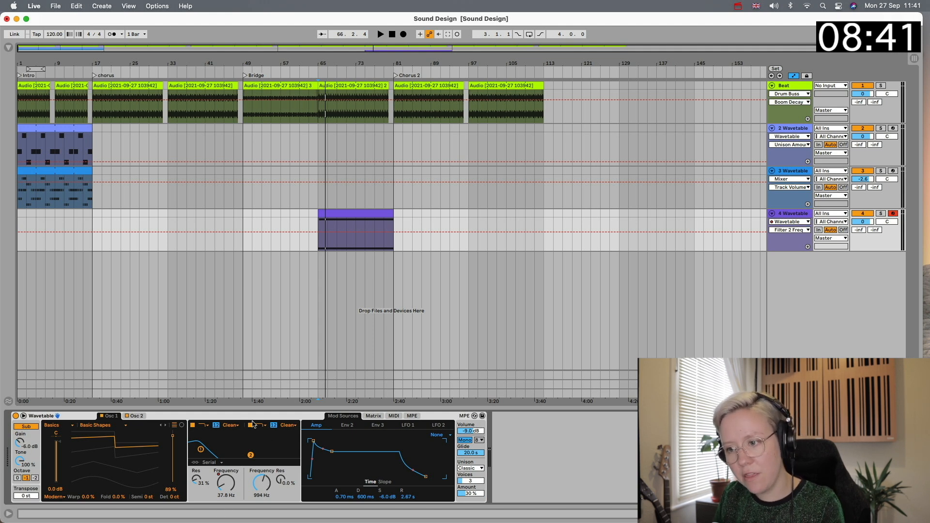
drag(260, 486, 259, 506)
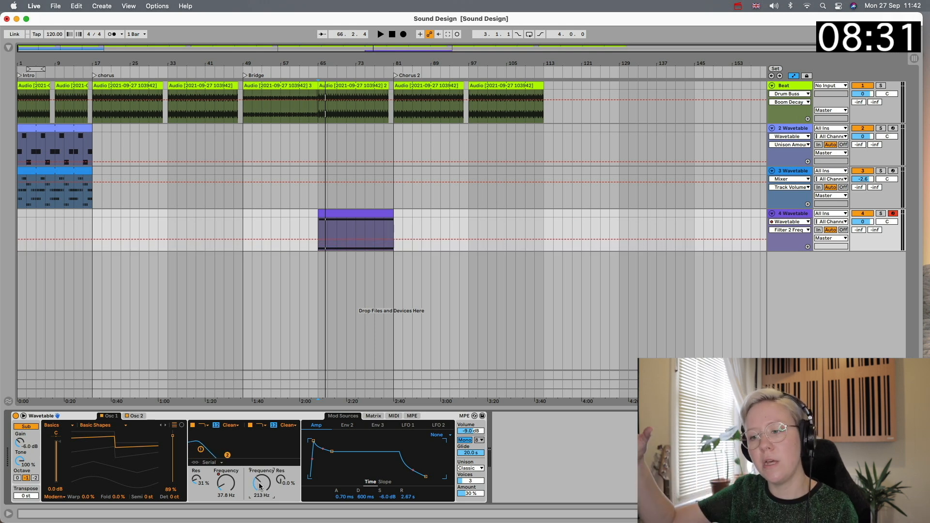
drag(257, 492, 257, 504)
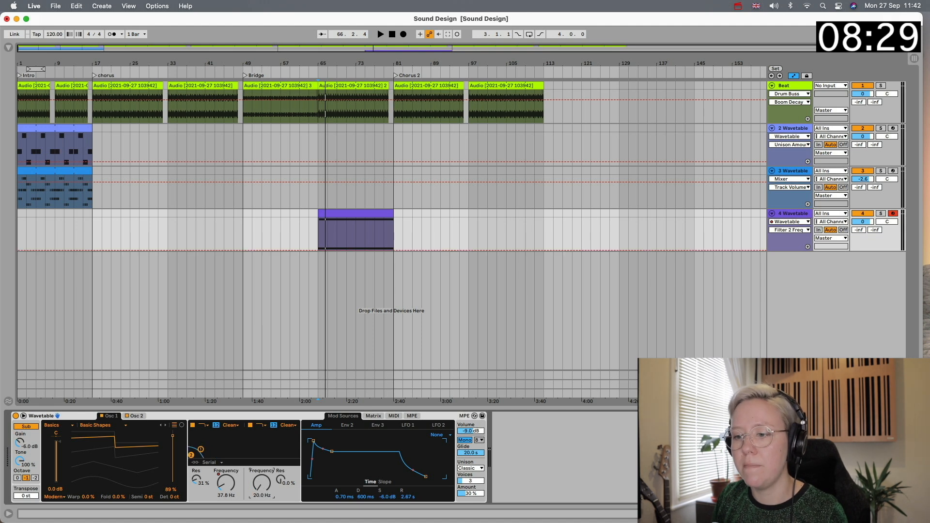
- Automate the Filter 2 frequency to ramp up from about 425 Hz at bar 65 to near its maximum at bar 81, checking it by playback
click(316, 249)
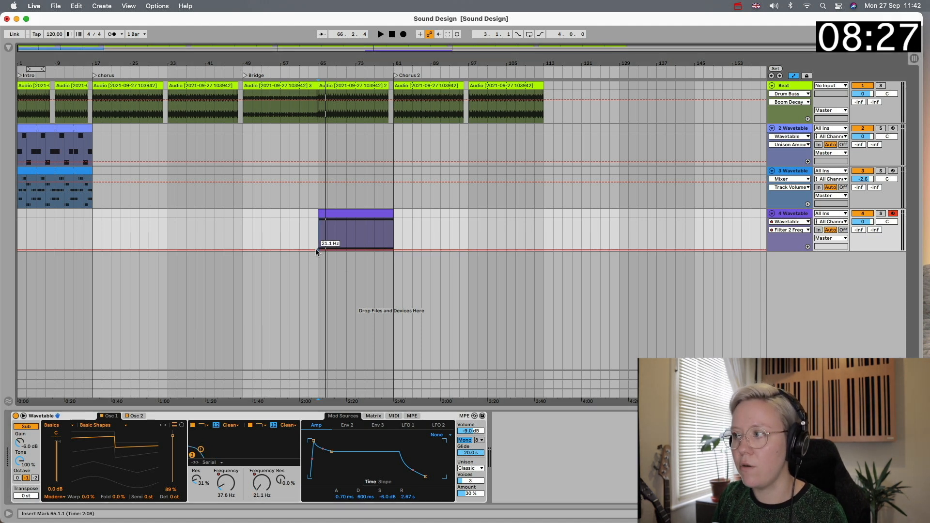
drag(393, 251, 395, 222)
key(space)
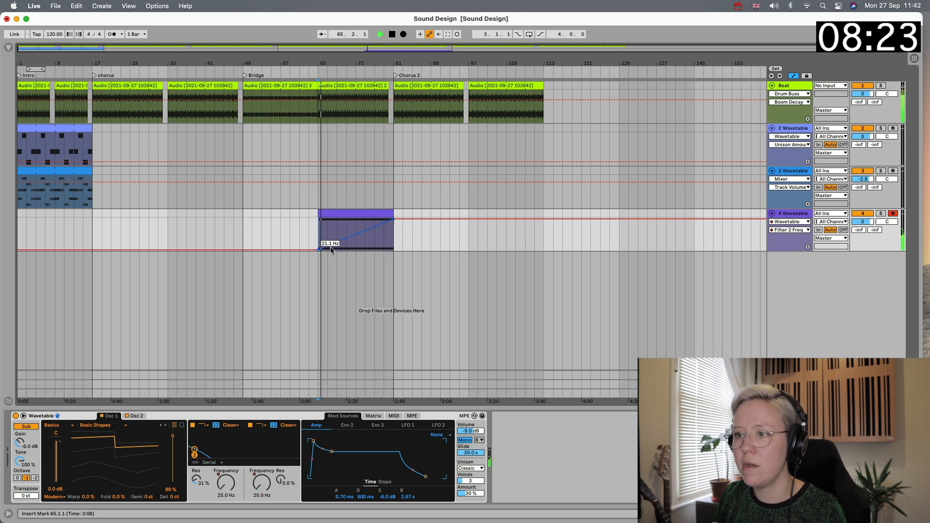
drag(315, 250, 317, 238)
key(space)
key(space)
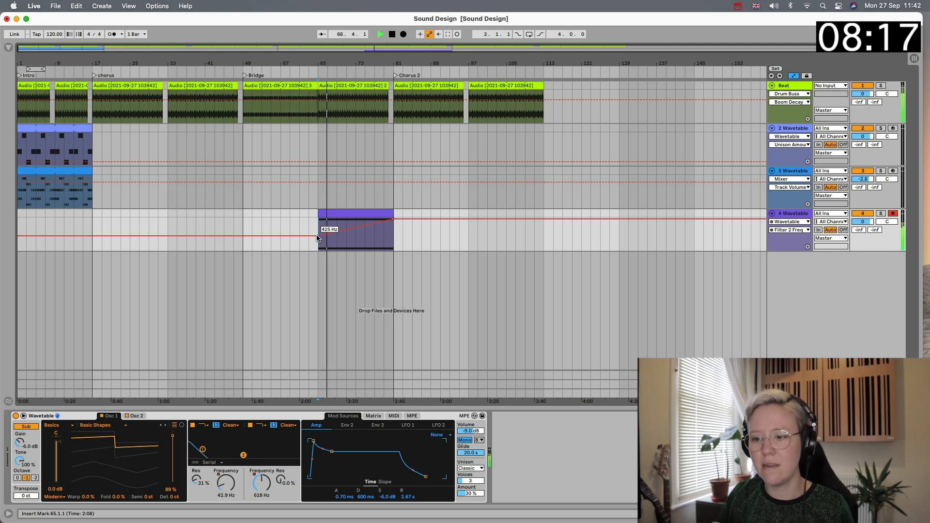
- Raise the start of the Filter 1 frequency ramp to about 216 Hz and shorten the 4 Wavetable clip to end around bar 79
click(225, 482)
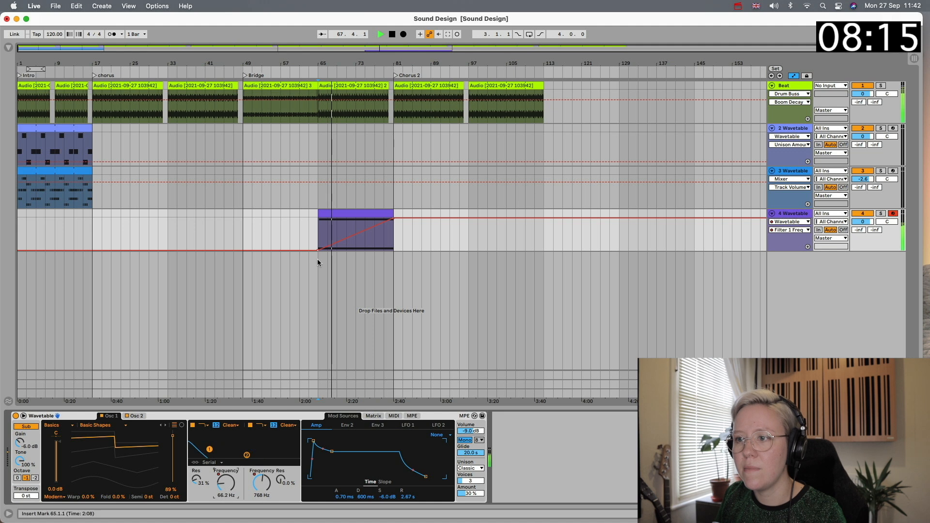
drag(316, 250, 317, 241)
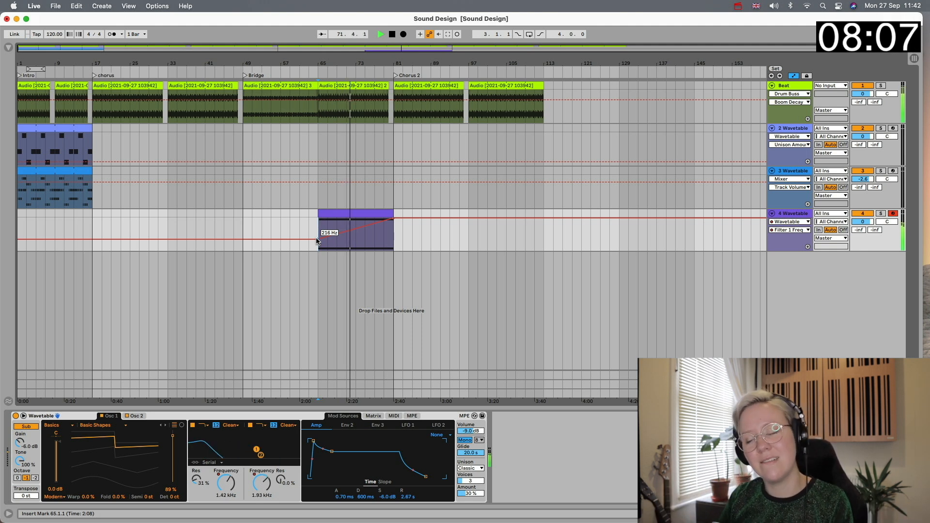
click(387, 213)
drag(387, 213, 381, 213)
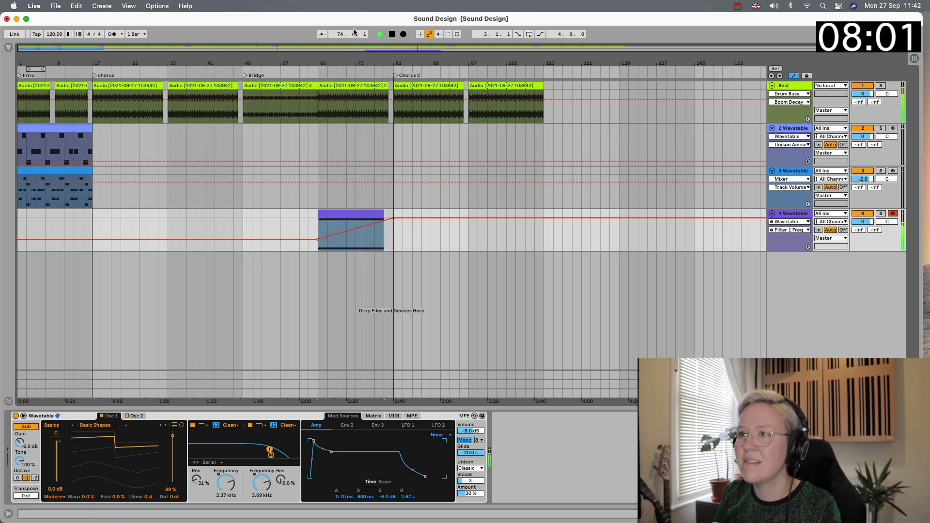
- Hide the automation and shorten the Beat clip before Chorus 2 to end at bar 79
click(793, 77)
drag(387, 85, 385, 85)
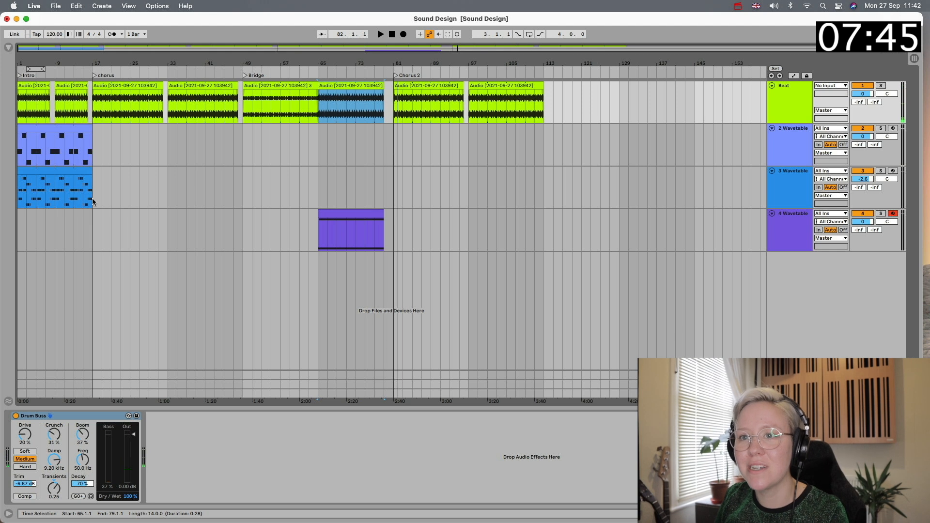
- Copy the Intro clips of 2 Wavetable and 3 Wavetable to the start of Chorus 2 and extend them to bar 113
click(34, 131)
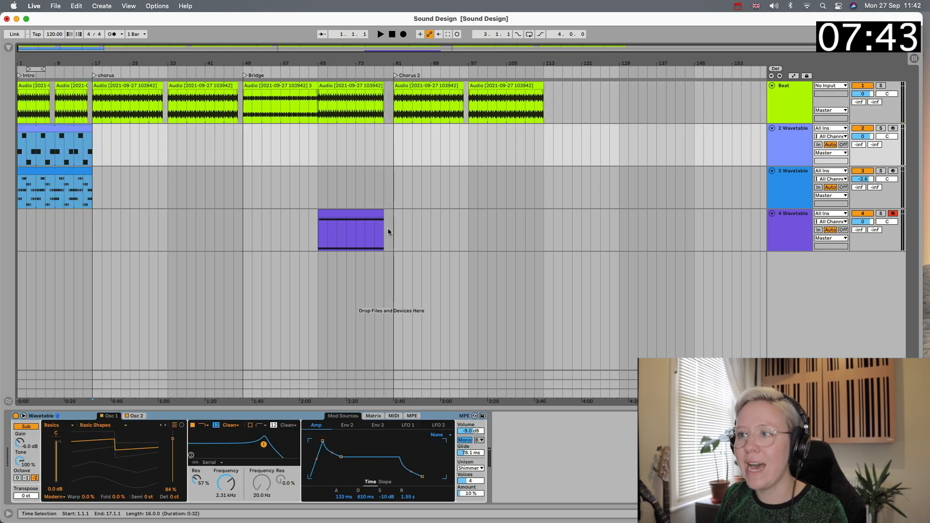
click(394, 135)
key(cmd+v)
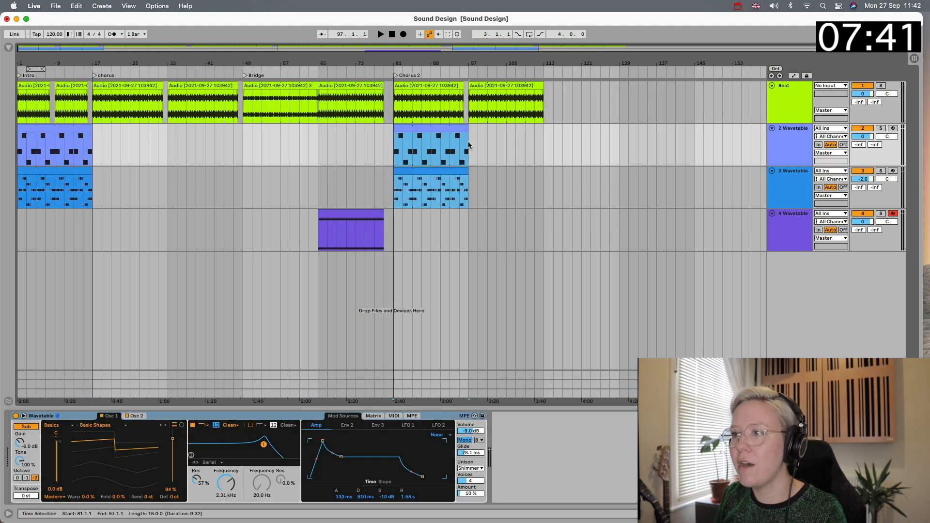
drag(465, 127, 544, 127)
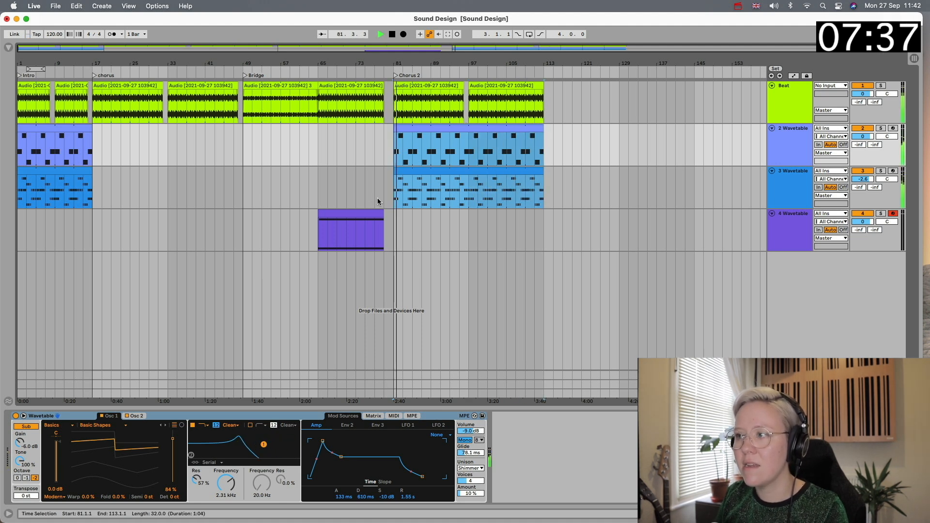
- Rename the 2 Wavetable track as bass
click(794, 154)
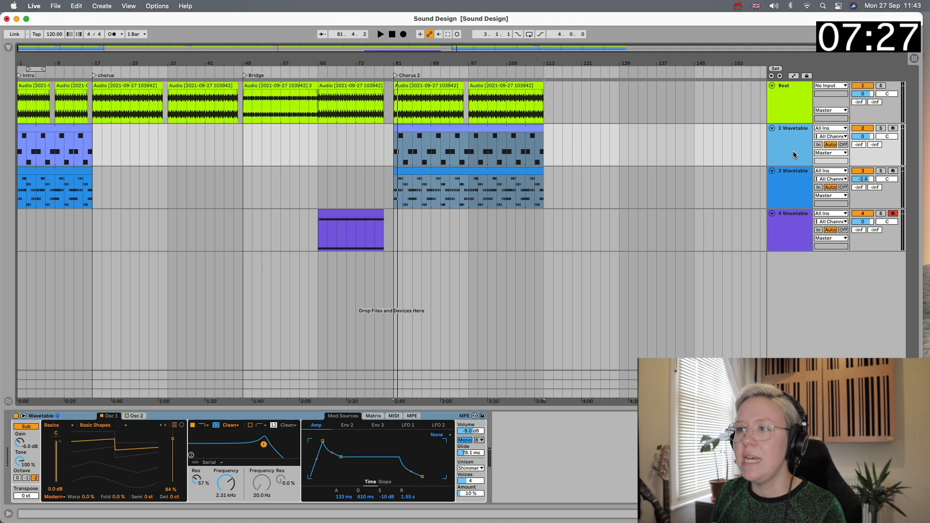
click(731, 151)
key(super+r)
text(bass)
- Rename the 3 Wavetable track as synth
key(Tab)
text(c)
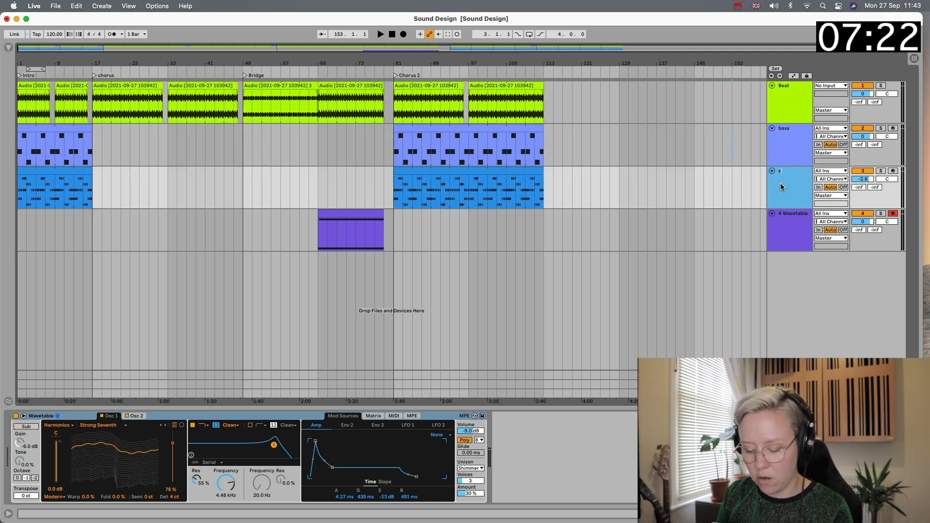
key(BackSpace)
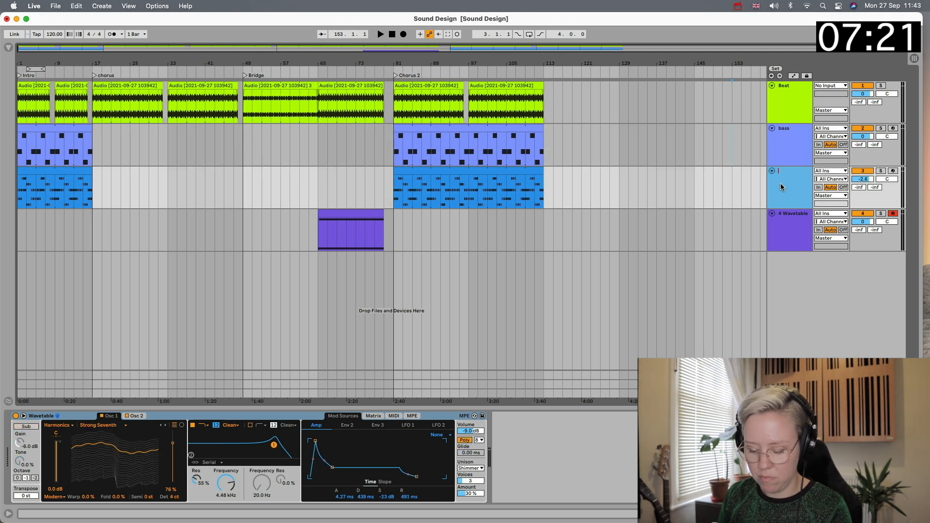
text(pluc)
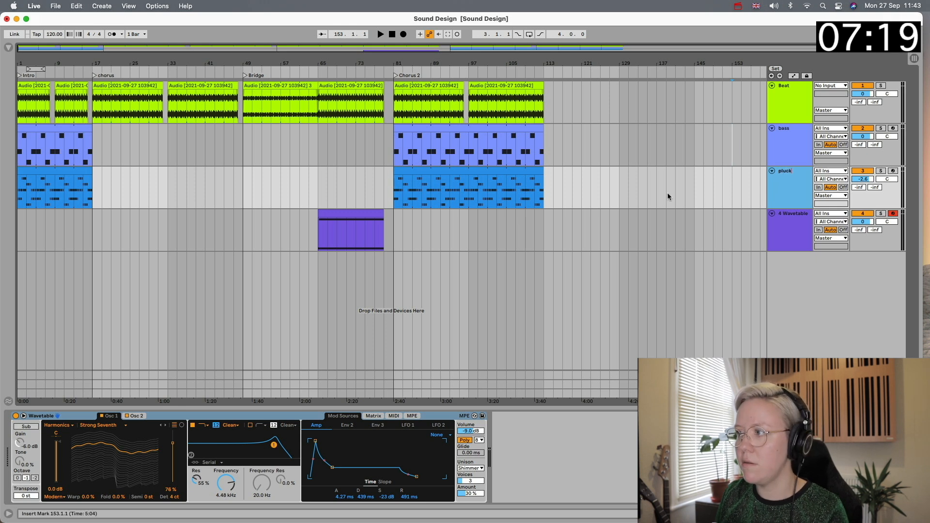
key(BackSpace)
key(BackSpace)
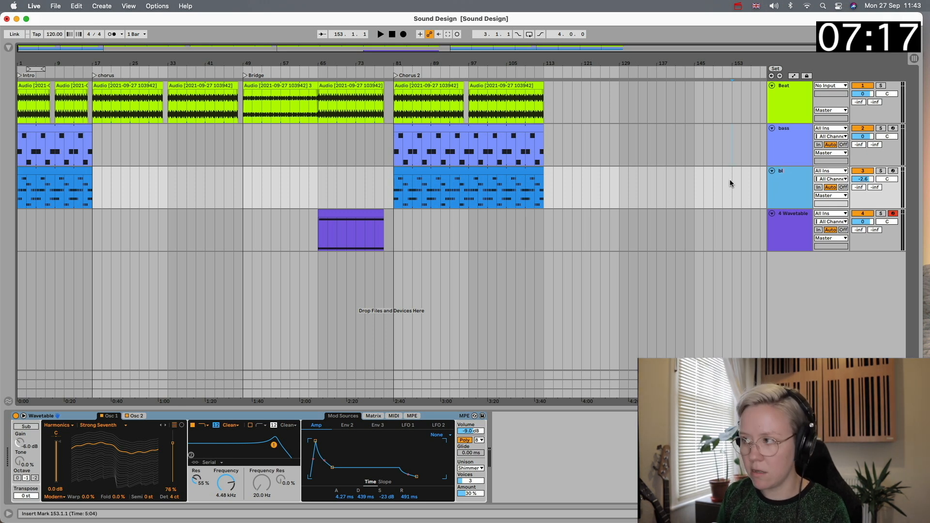
text(bluc)
key(BackSpace)
key(BackSpace)
key(BackSpace)
key(BackSpace)
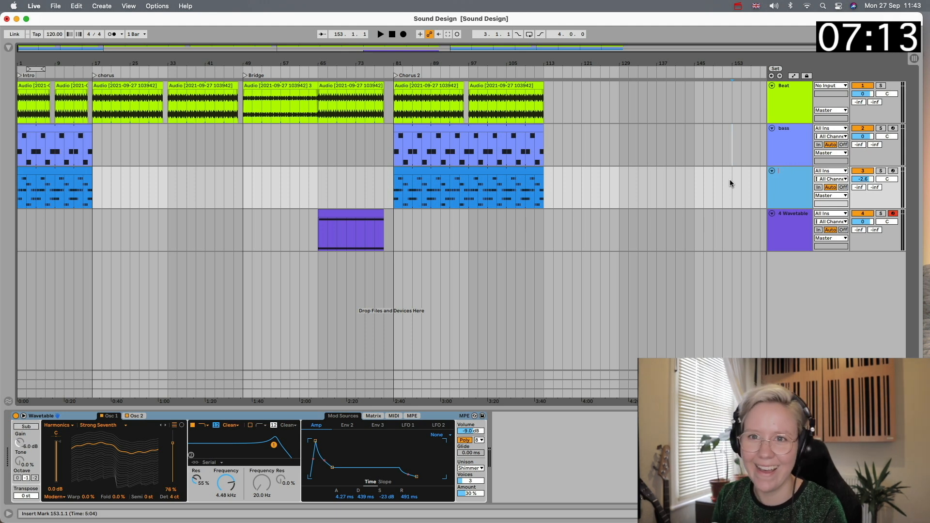
text(synth)
click(599, 211)
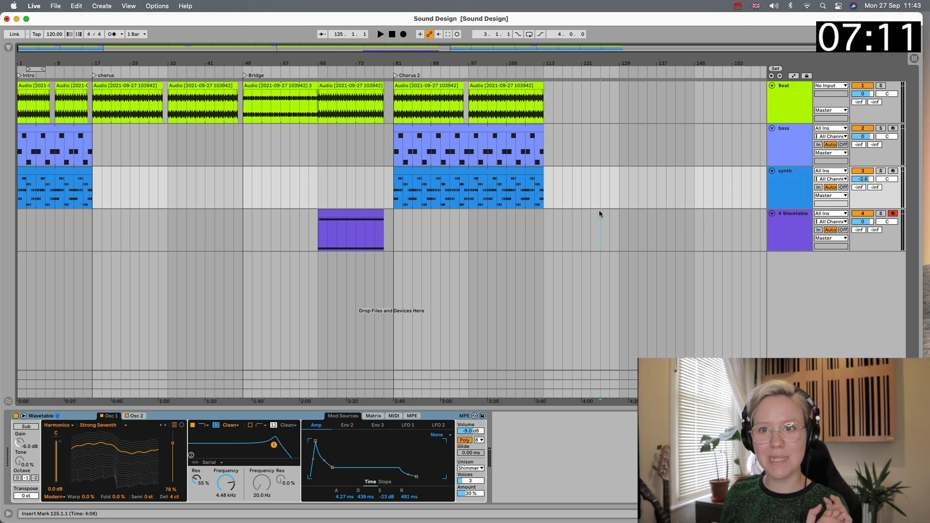
- Add a Saturator from the Drive & Color audio effects to the bass track and expand its extra controls
click(801, 152)
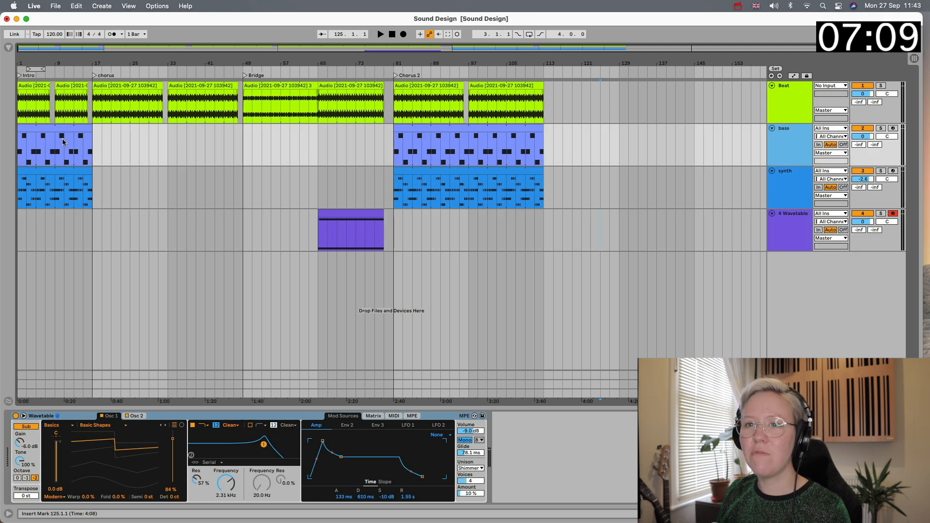
click(9, 48)
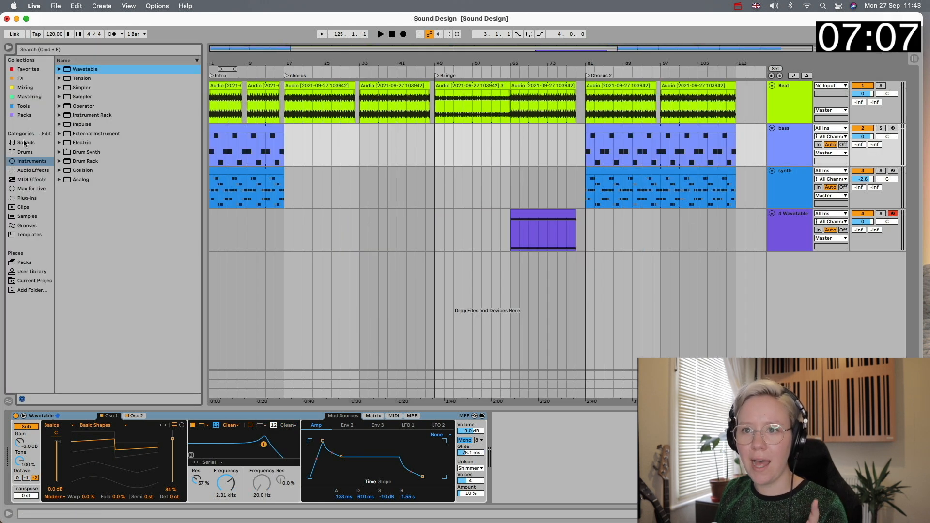
click(30, 171)
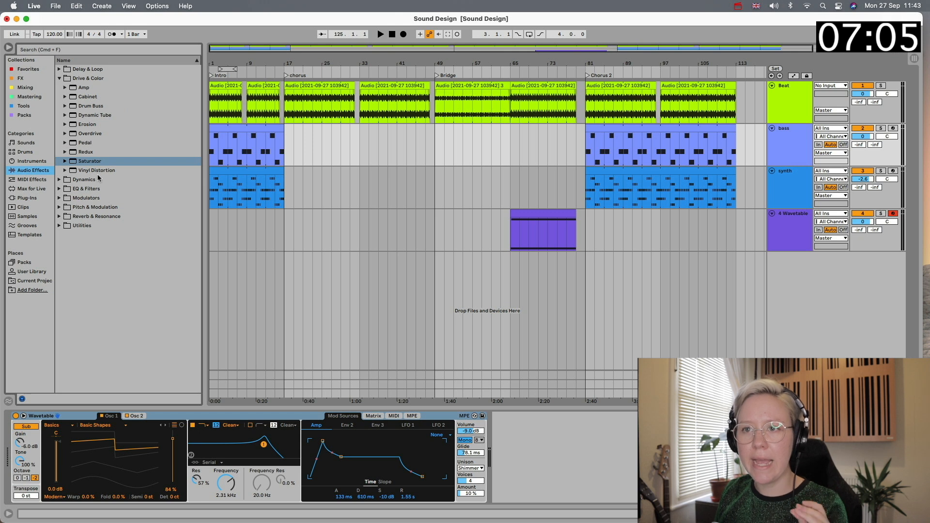
click(57, 80)
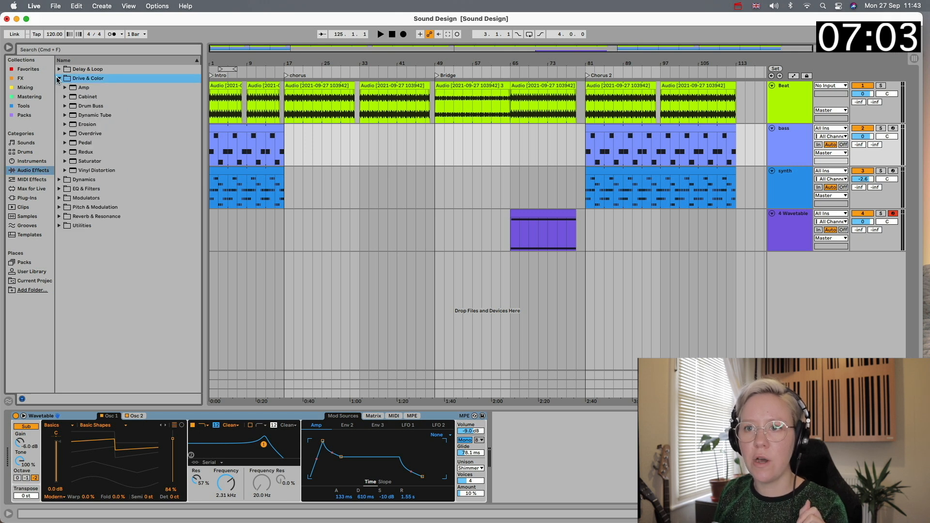
double_click(91, 161)
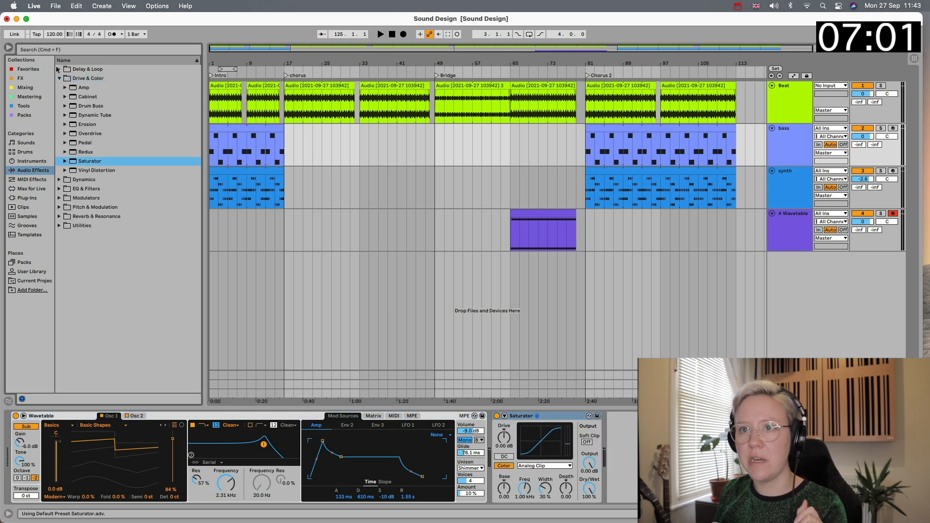
click(59, 78)
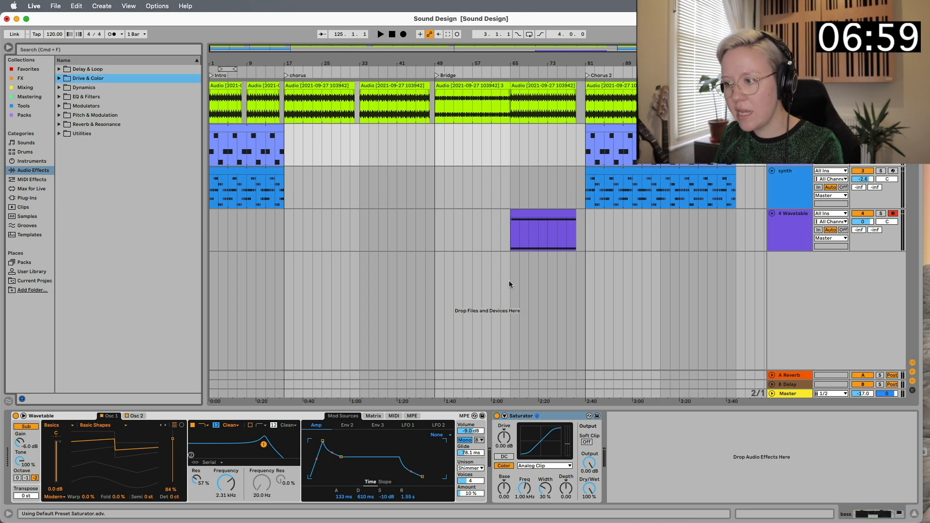
click(504, 416)
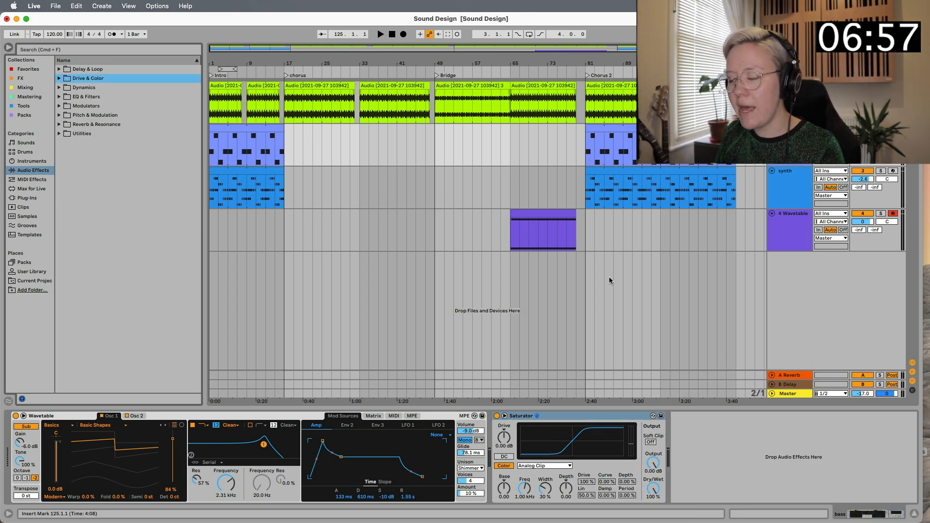
- Play from the start of Chorus 2 and set the Master volume to about -14 dB and the Beat track volume to -1.0 dB
scroll(609, 277, right, 3)
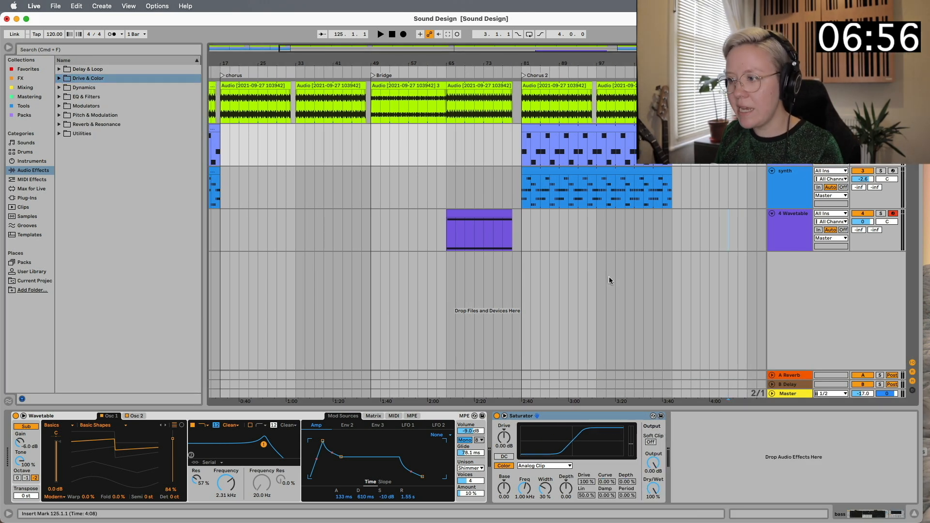
click(523, 149)
key(space)
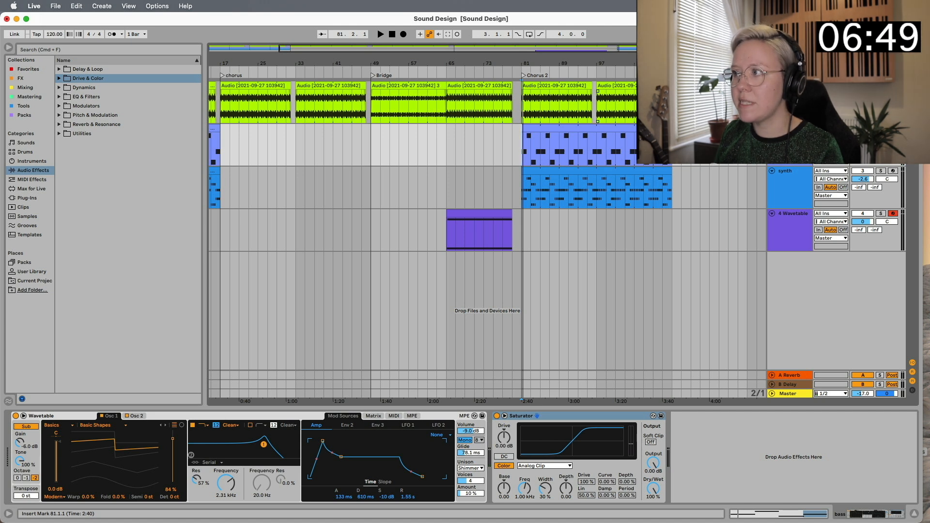
key(space)
key(Tab)
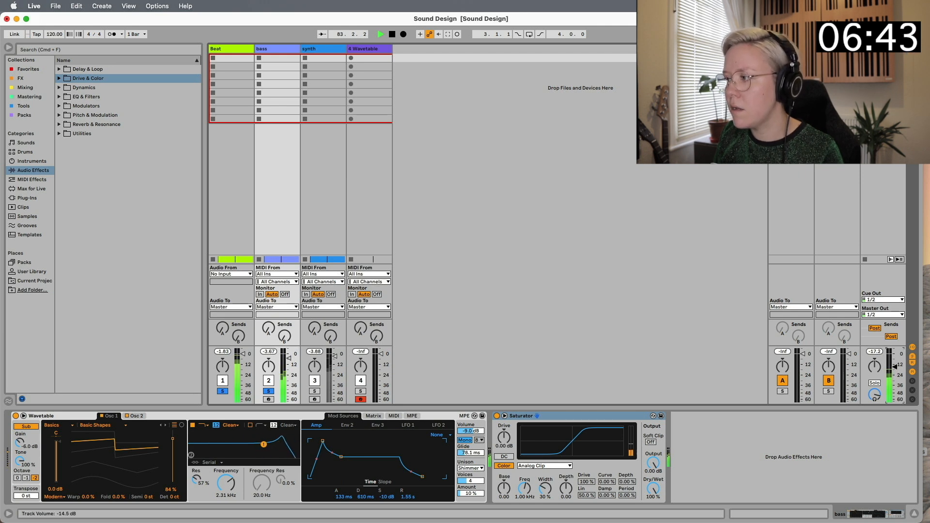
drag(894, 365, 894, 363)
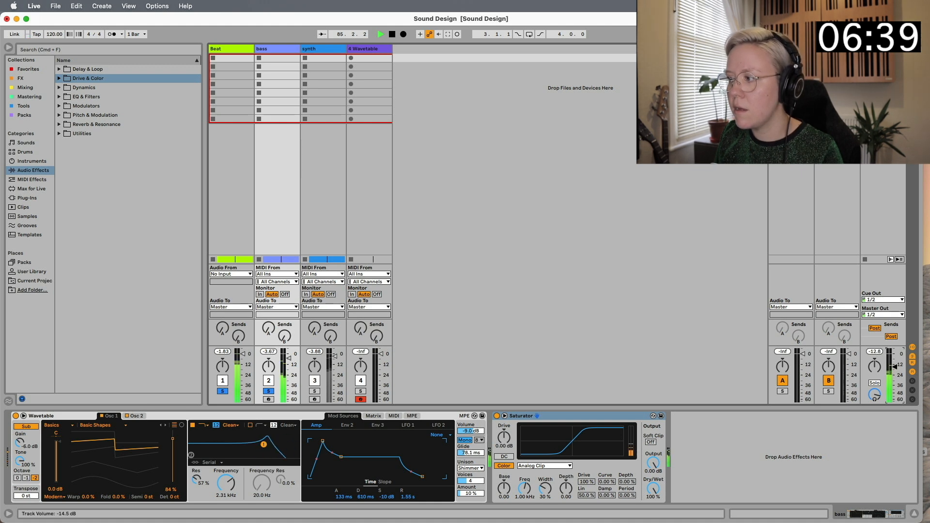
key(space)
drag(243, 354, 242, 354)
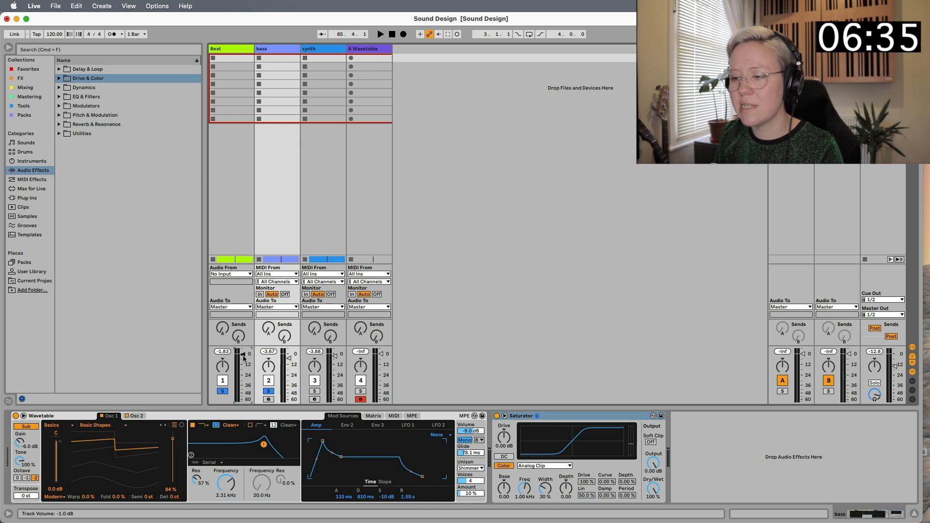
key(Tab)
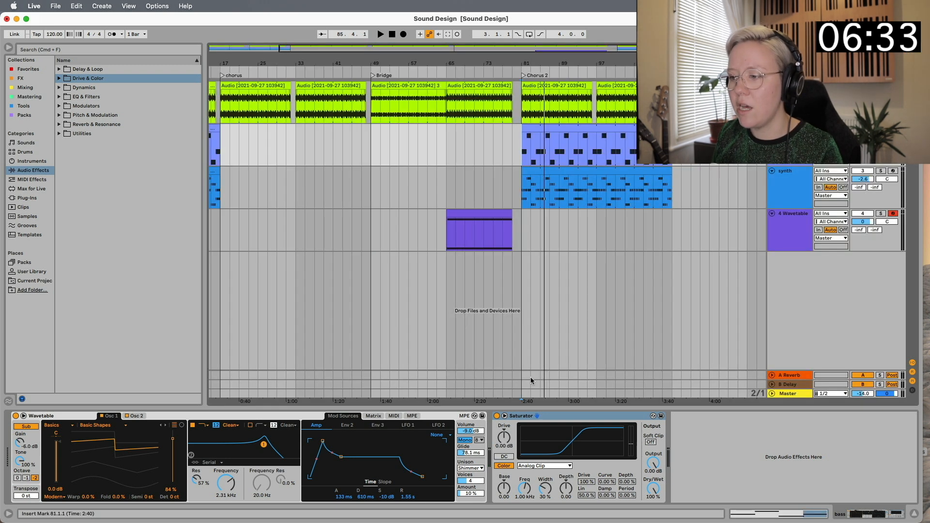
- Set the Saturator's Drive to about 25.7 dB and its Output to about -17.1 dB, checking it by playback
click(503, 438)
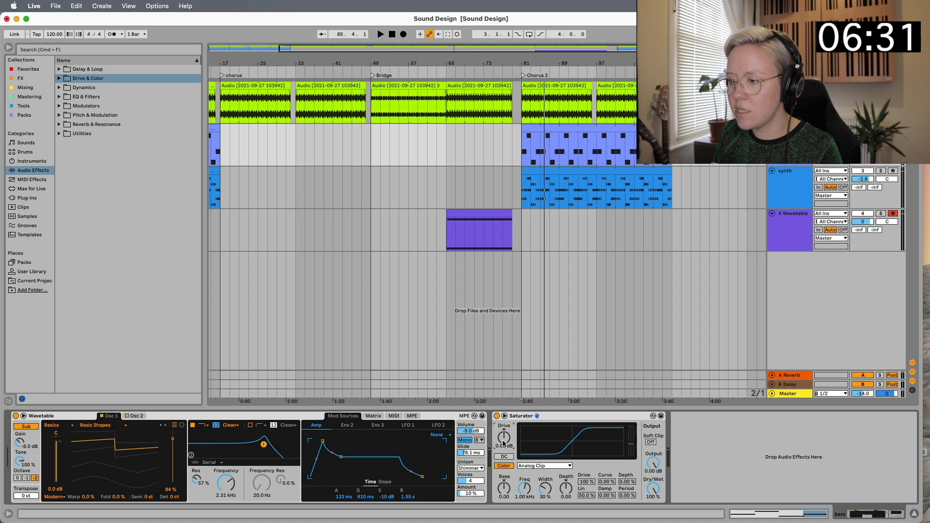
drag(504, 438, 504, 432)
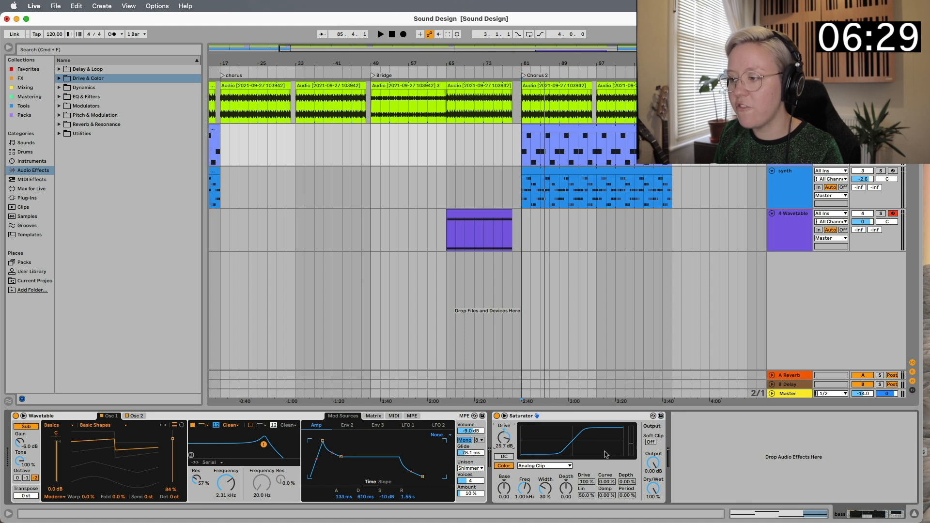
drag(653, 464, 653, 486)
key(space)
key(space)
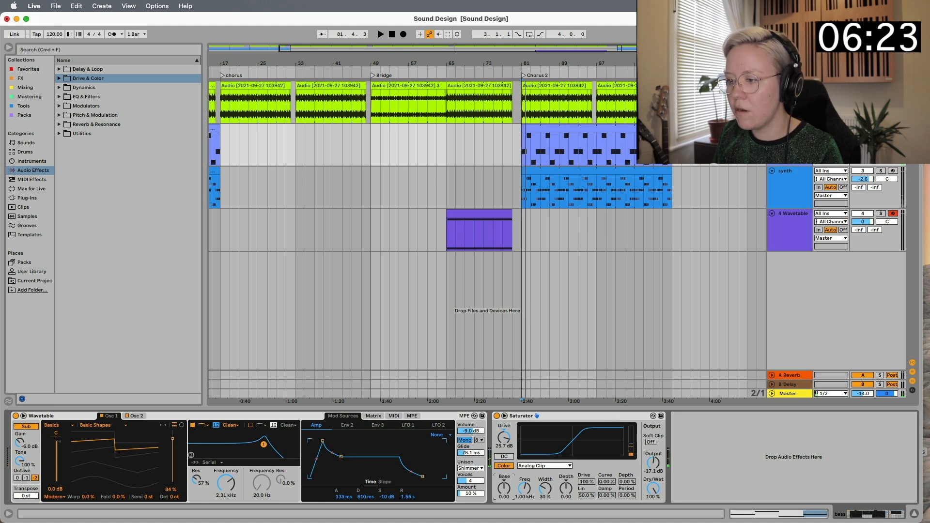
- Switch the Saturator's curve to Sinoid Fold, with Base at about -14.9 and Output at about -23.1 dB, checking by playback
click(525, 467)
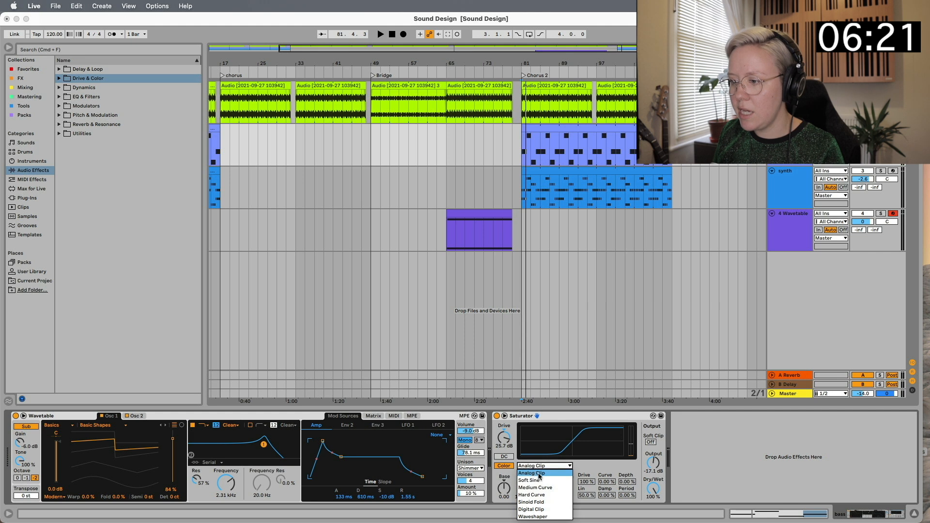
click(553, 502)
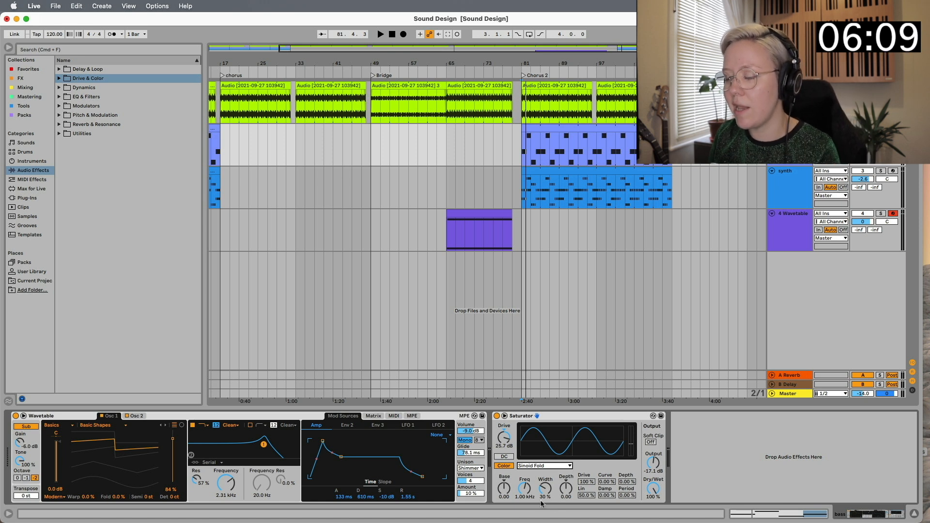
mouse_move(504, 488)
mouse_down()
mouse_move(504, 499)
mouse_move(504, 488)
mouse_up()
key(space)
drag(654, 464, 655, 473)
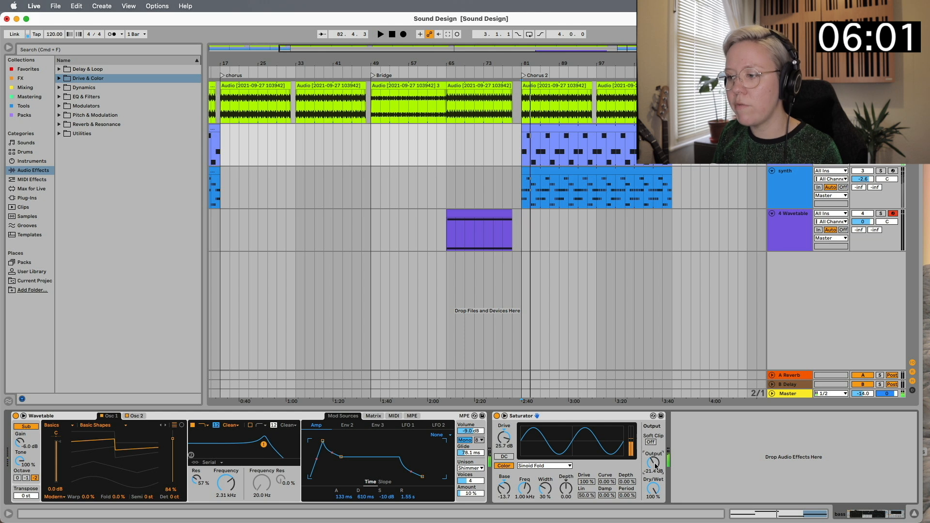
drag(503, 488, 504, 490)
key(space)
drag(653, 463, 652, 460)
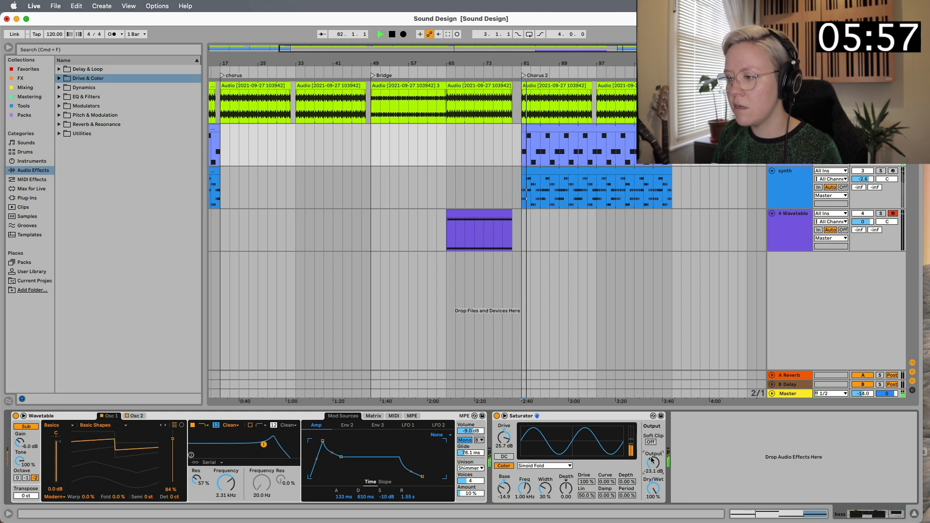
- Bypass the Saturator to compare the bass by playback without it, then turn it back on
click(496, 415)
key(space)
key(space)
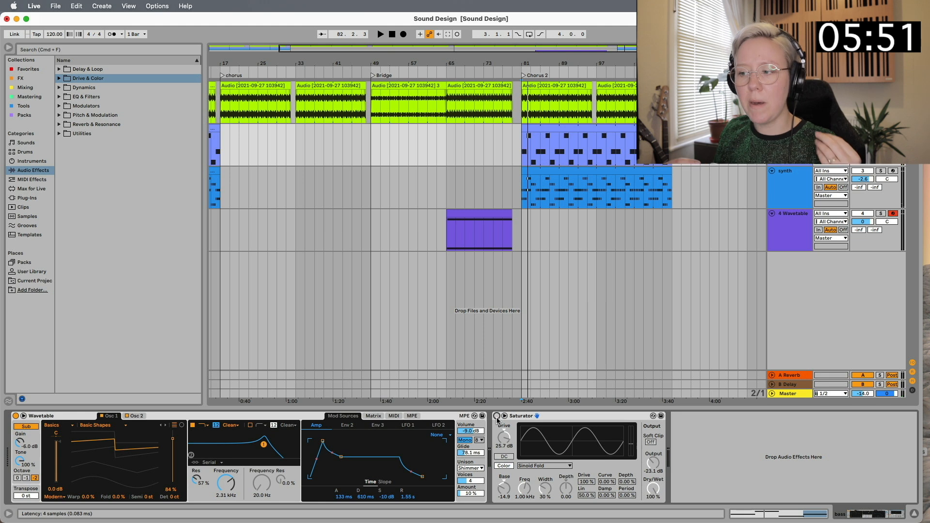
click(496, 417)
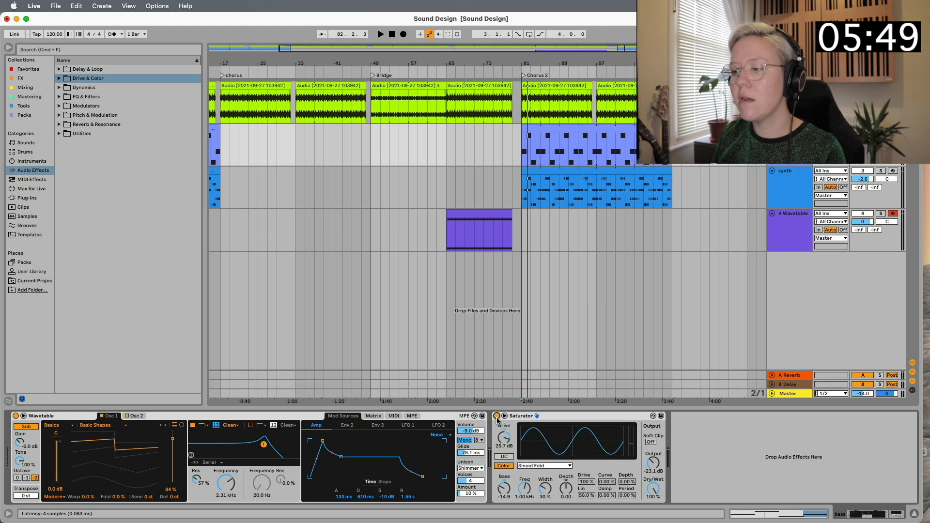
- Play the bass and raise the Saturator's Base to about -11.4 and its Output to about -21.7 dB
key(space)
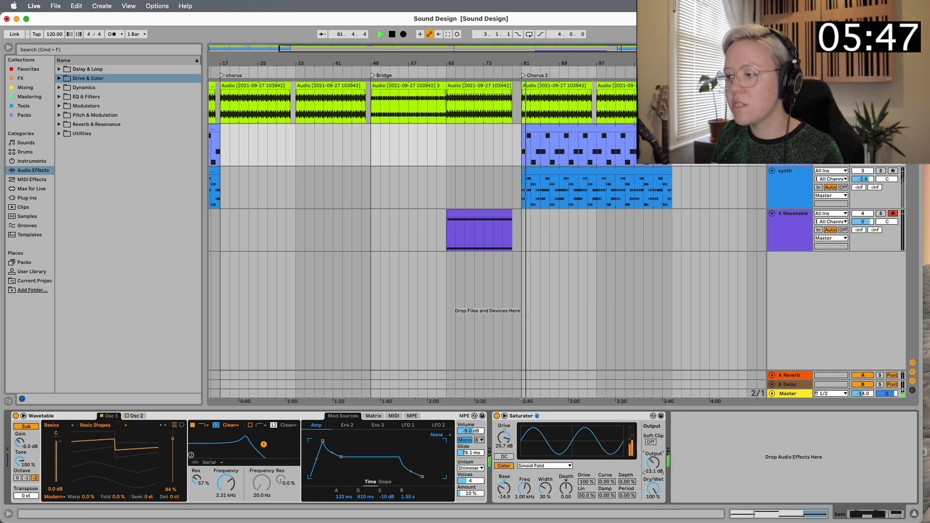
drag(499, 489, 499, 484)
key(space)
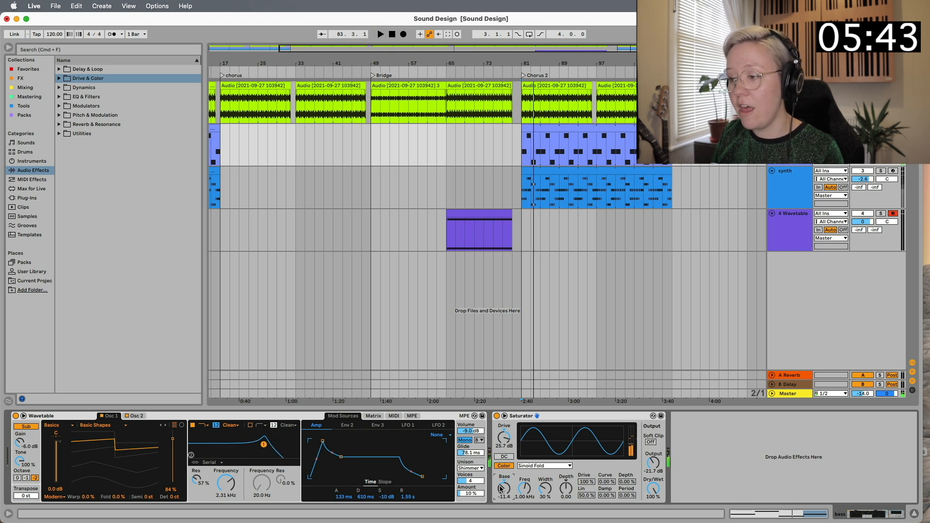
- Add a Phaser-Flanger to the bass after the Saturator, raise its Warmth to about 59% while playing, and switch it to Flanger mode
click(59, 115)
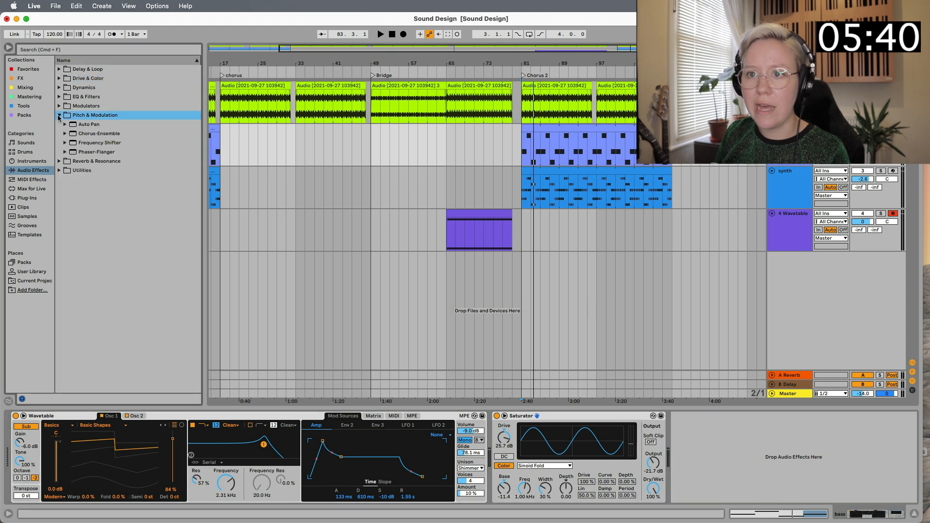
double_click(97, 152)
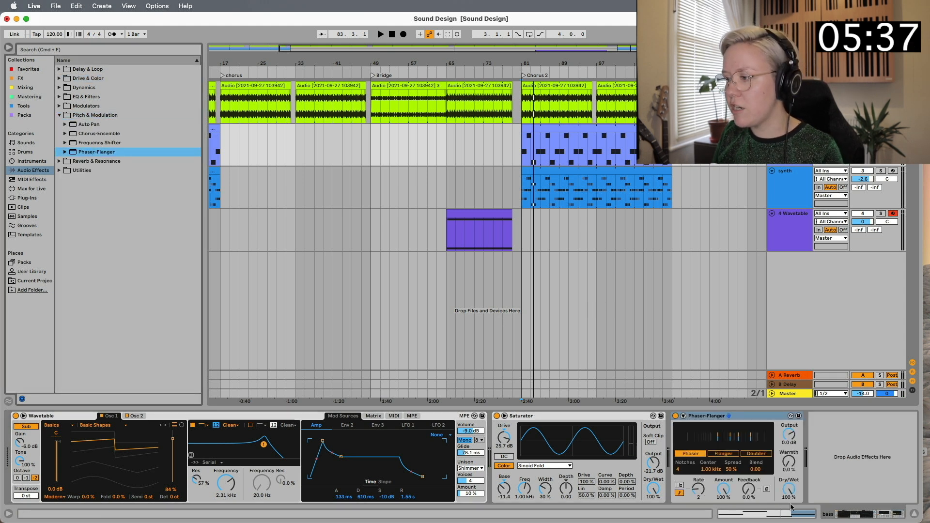
key(space)
drag(788, 461, 788, 422)
key(space)
click(724, 455)
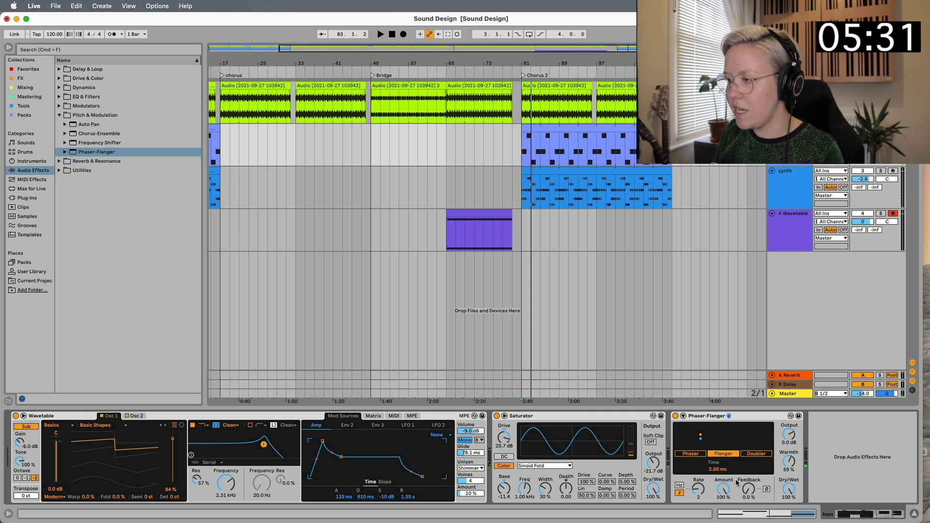
- Set the Flanger's Rate to 1/3, Amount to 17%, Feedback to 55%, Warmth to 26% and Dry/Wet to 25%, checking by playback
drag(722, 494, 788, 511)
key(space)
key(space)
drag(758, 415, 542, 426)
key(space)
drag(610, 460, 610, 499)
key(space)
drag(874, 417, 874, 418)
key(space)
drag(789, 490, 749, 475)
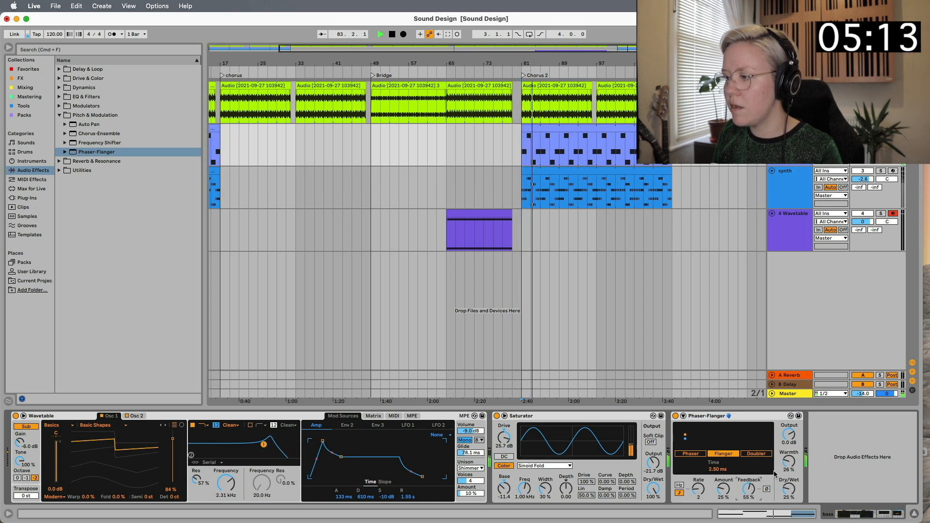
drag(698, 490, 723, 494)
- With the Phaser-Flanger temporarily bypassed, set the bass Saturator's Drive to about 20.6 dB and Output to about -19.7 dB
click(675, 415)
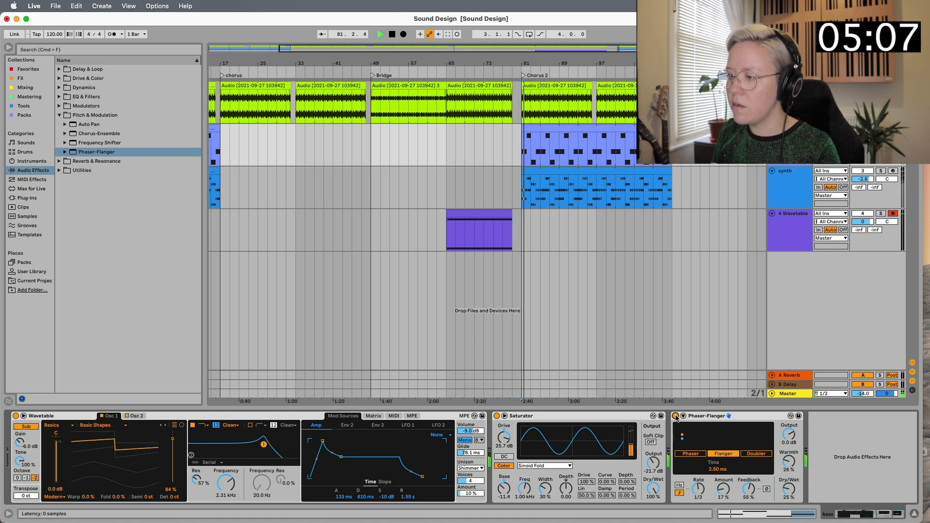
drag(653, 462, 652, 464)
key(space)
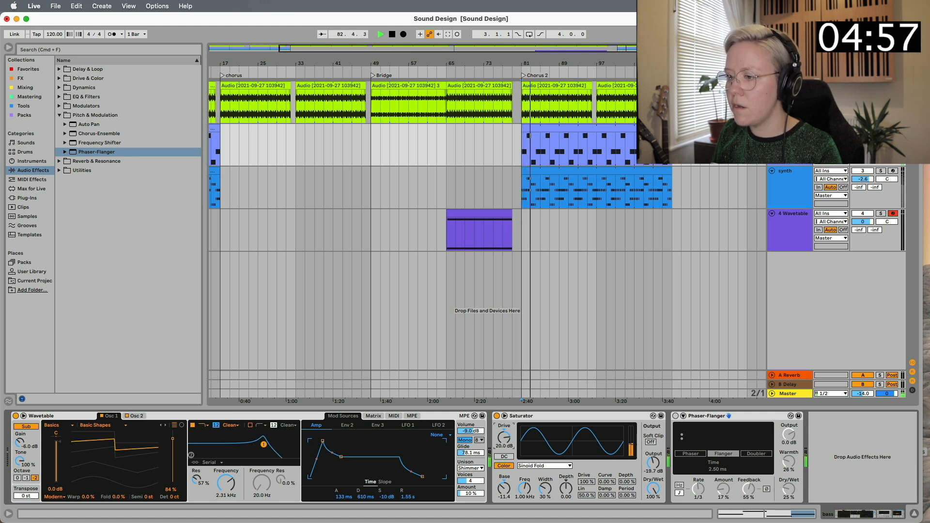
drag(504, 438, 504, 436)
click(676, 416)
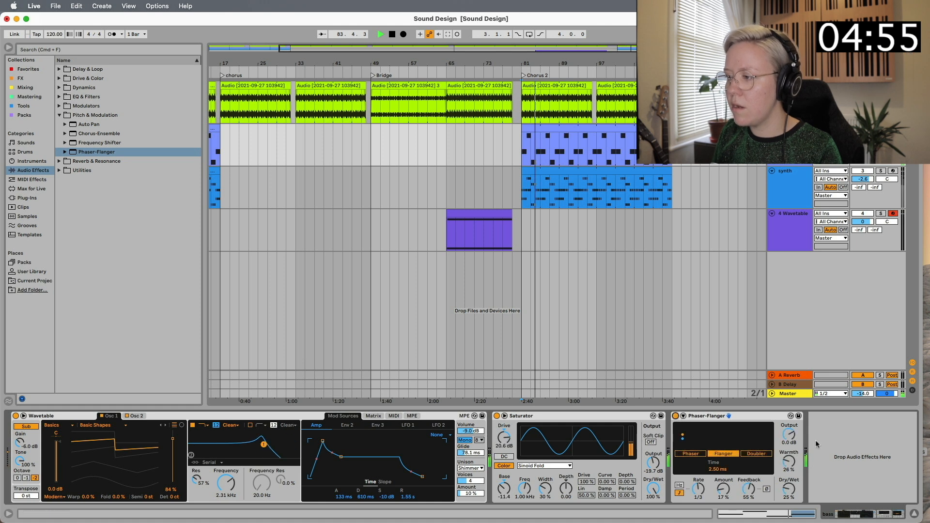
- Set the Flanger's Amount to about 29%, Feedback to about 53% and Dry/Wet to about 37% while the bass plays
drag(748, 489, 723, 489)
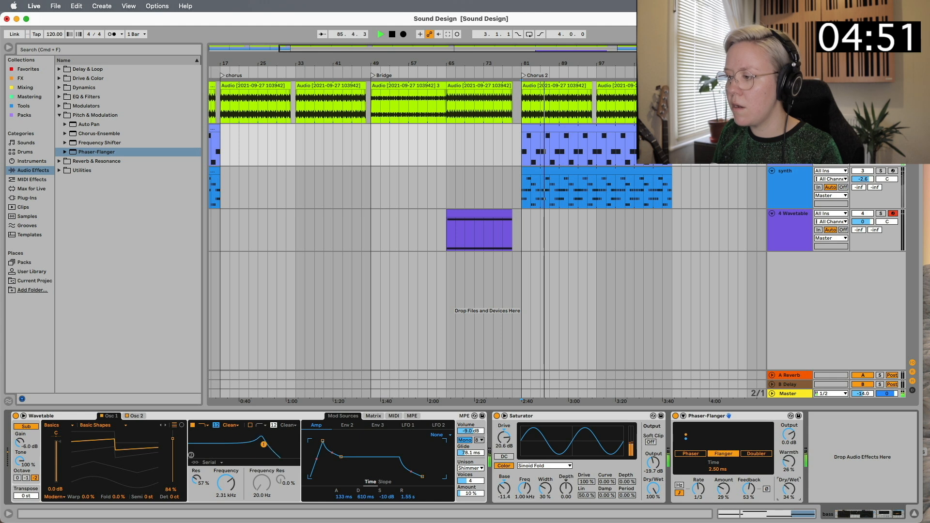
drag(794, 492, 792, 488)
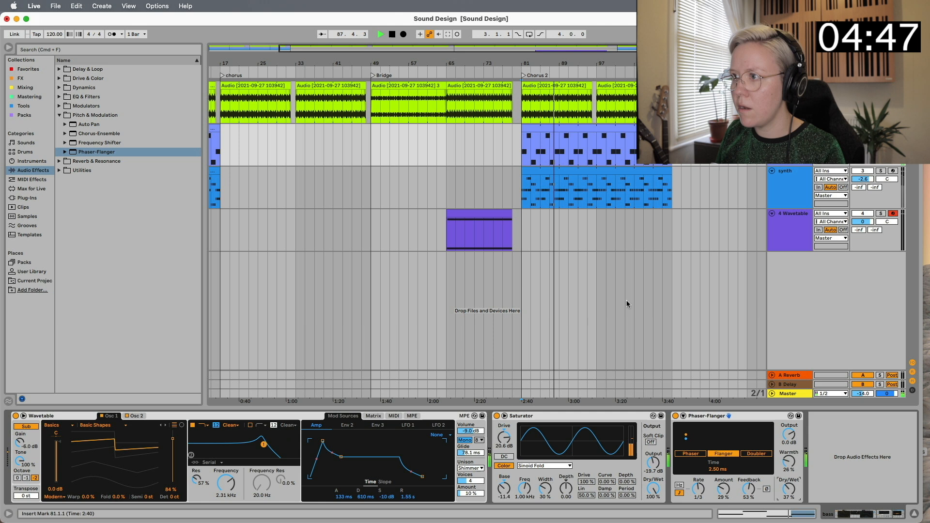
key(space)
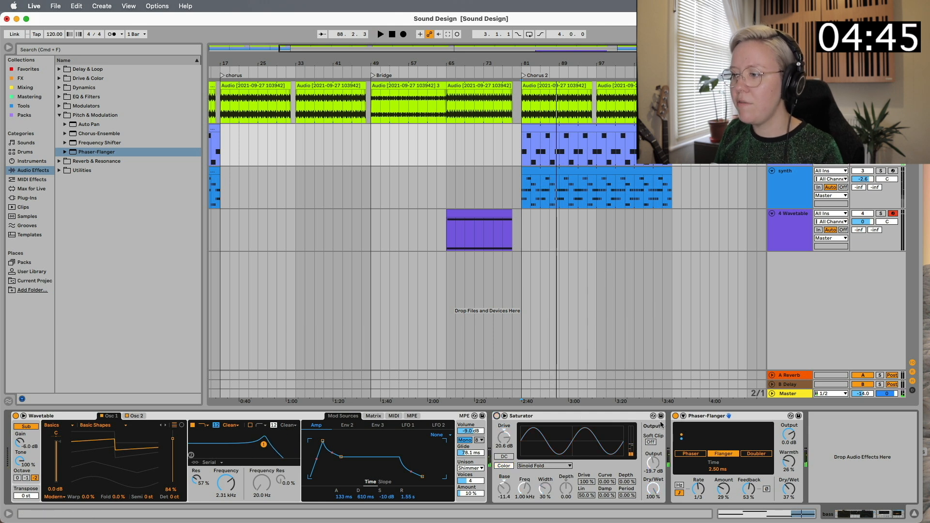
- Compare the bass by playback with the Saturator and Phaser-Flanger bypassed, turning each effect back on in turn
click(675, 416)
key(space)
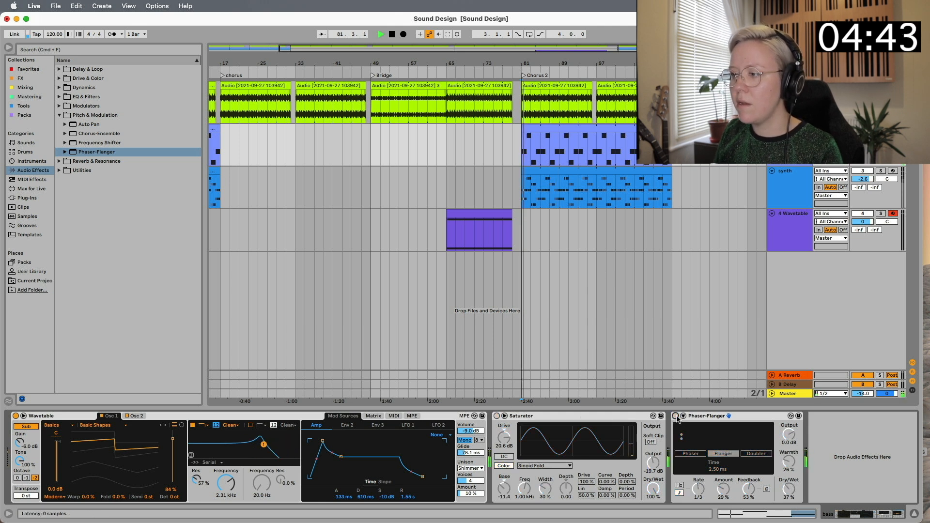
click(676, 416)
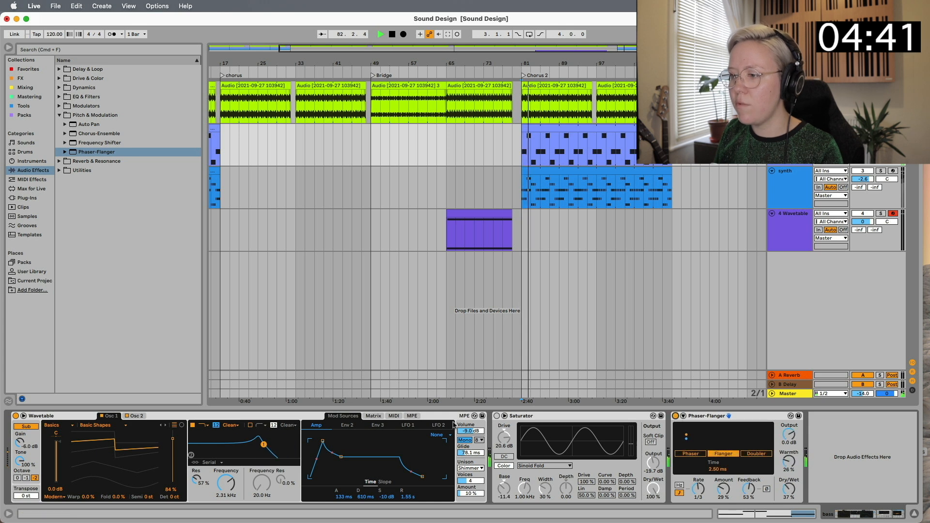
click(504, 465)
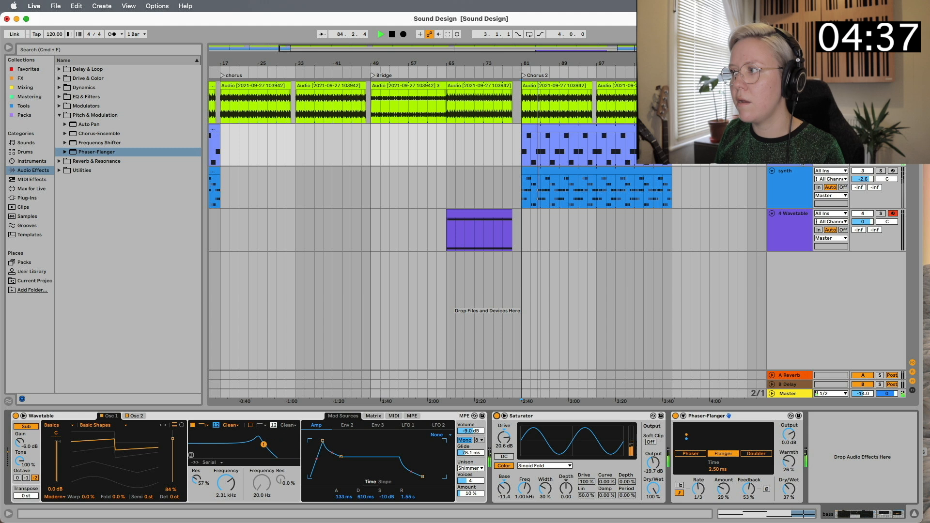
key(space)
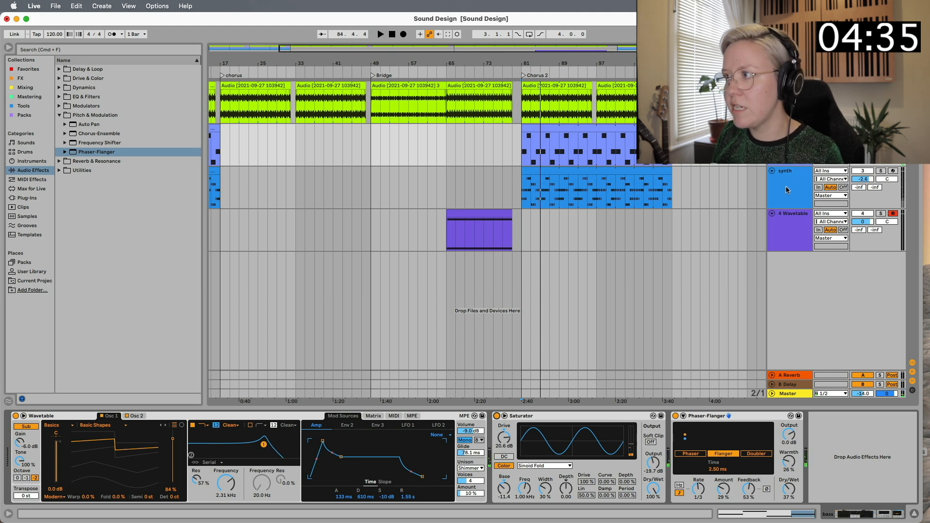
- Select and solo the synth track, and play it from Chorus 2
click(786, 190)
click(880, 171)
key(space)
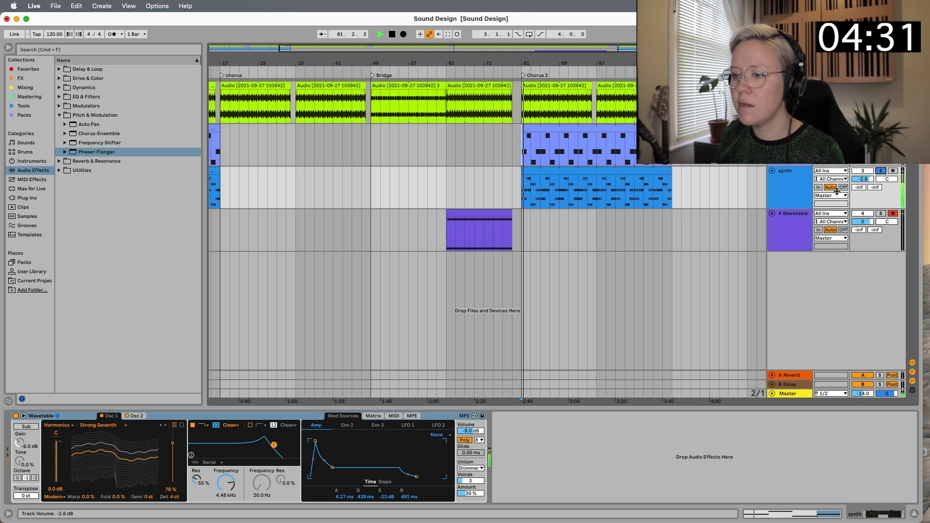
key(space)
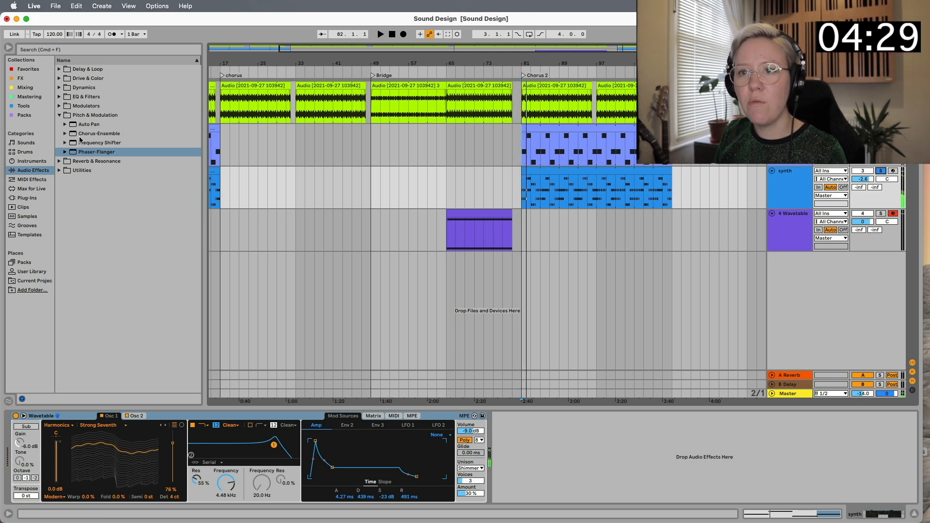
- Add a Chorus-Ensemble to the synth with Feedback at 48% and Warmth at about 2.6%, comparing it bypassed during playback
double_click(80, 137)
key(space)
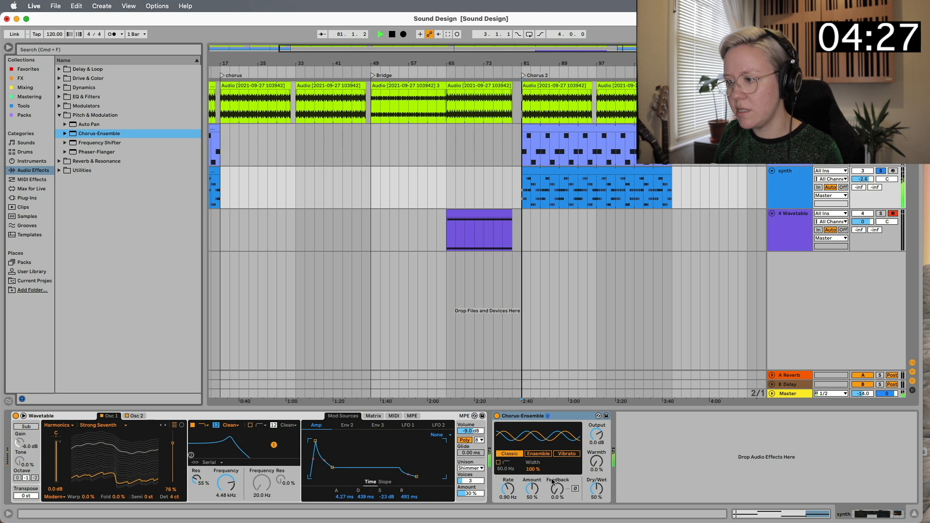
drag(552, 482, 552, 462)
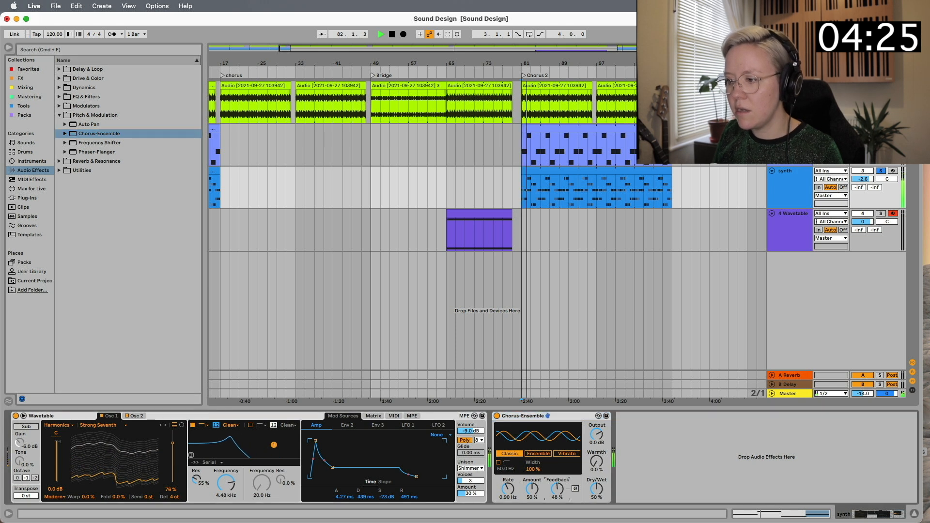
click(497, 416)
click(496, 416)
drag(596, 462, 596, 458)
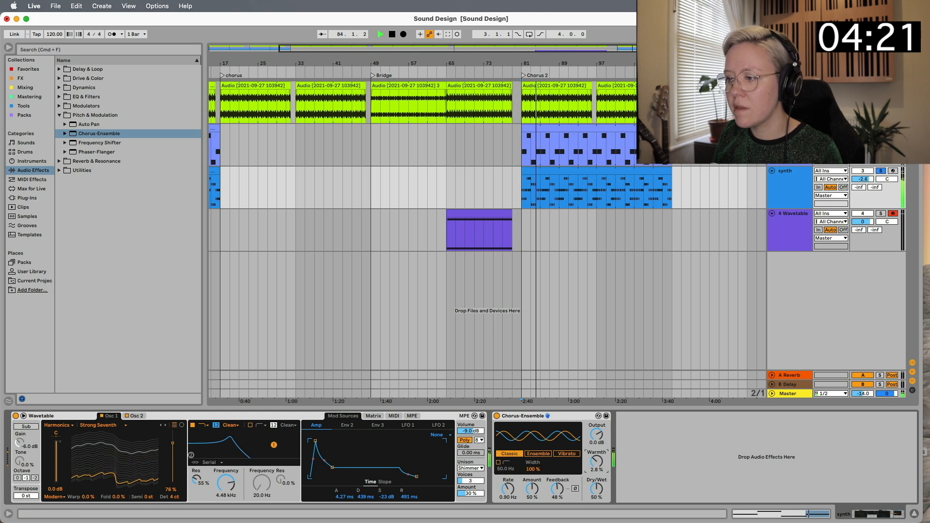
key(space)
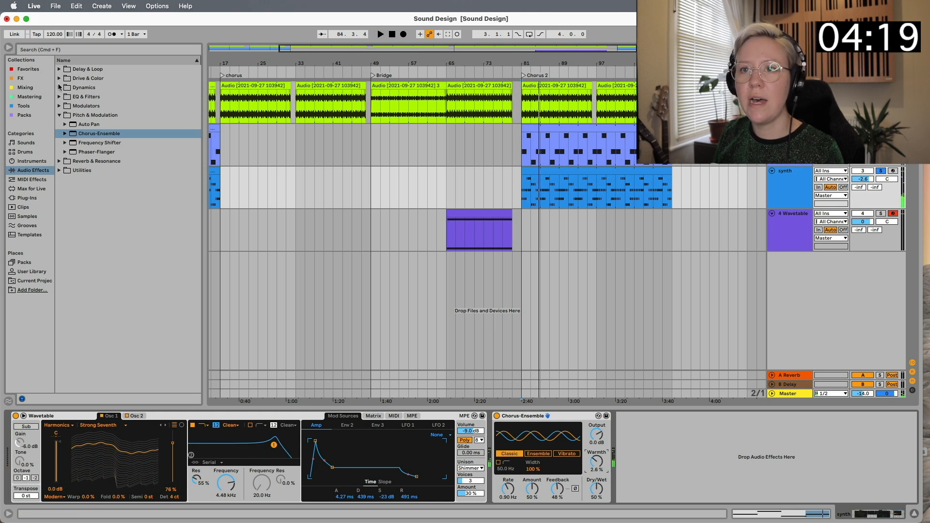
- Add a Saturator to the synth with Output at about -19.7 dB and Drive at about 20 dB, and play it
click(59, 79)
double_click(82, 161)
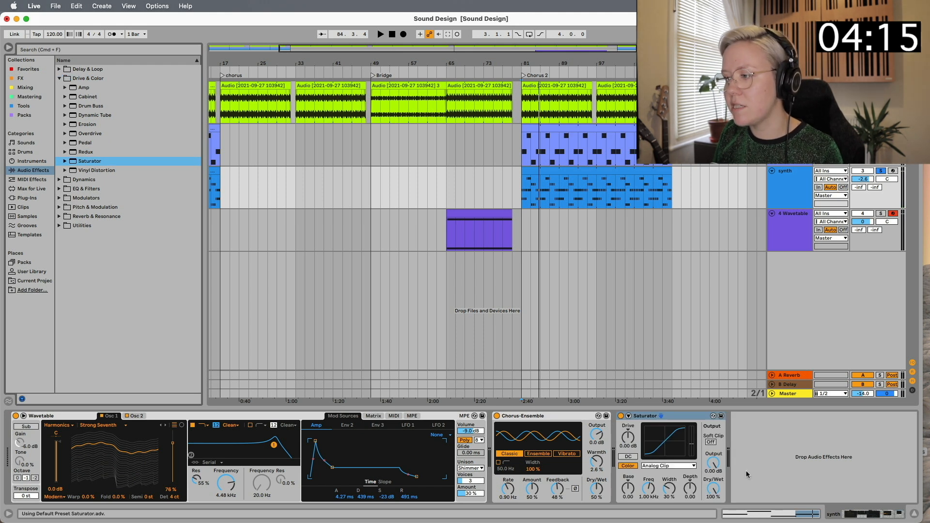
click(713, 462)
drag(713, 463, 714, 462)
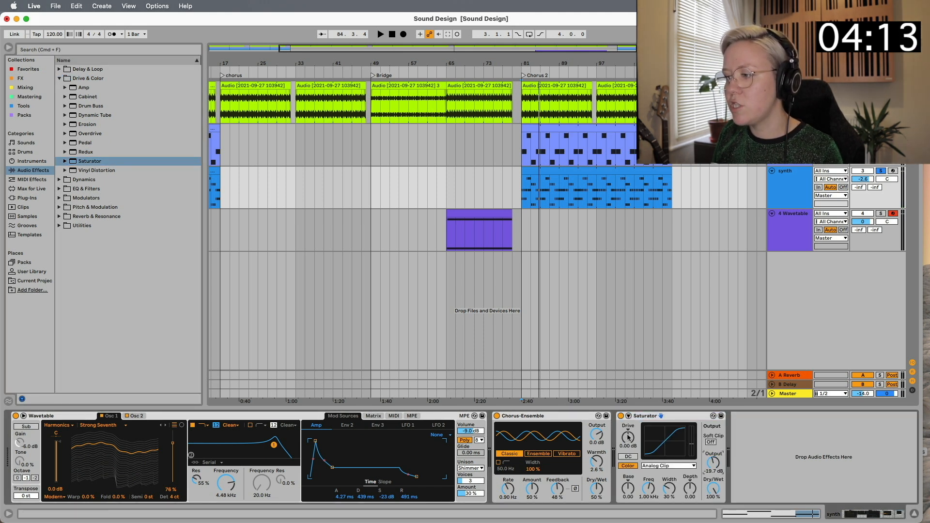
drag(627, 438, 627, 435)
key(space)
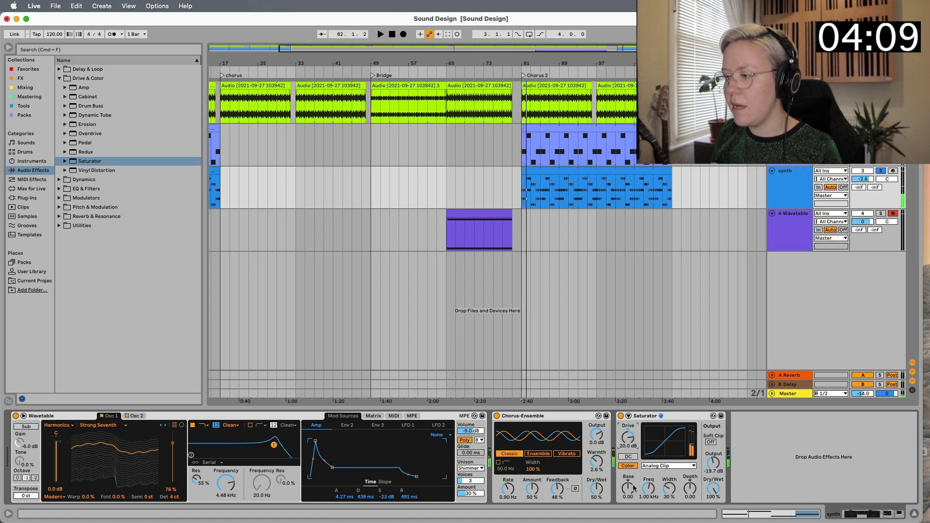
- Switch the synth Saturator's curve to Sinoid Fold and set its Base to about -17.1, checking by playback
click(668, 465)
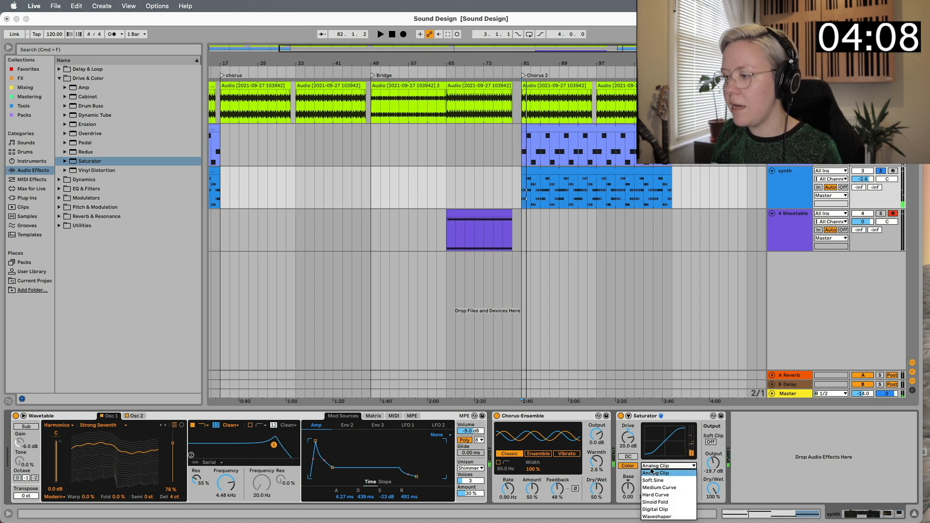
click(669, 503)
key(space)
drag(628, 488, 627, 502)
key(space)
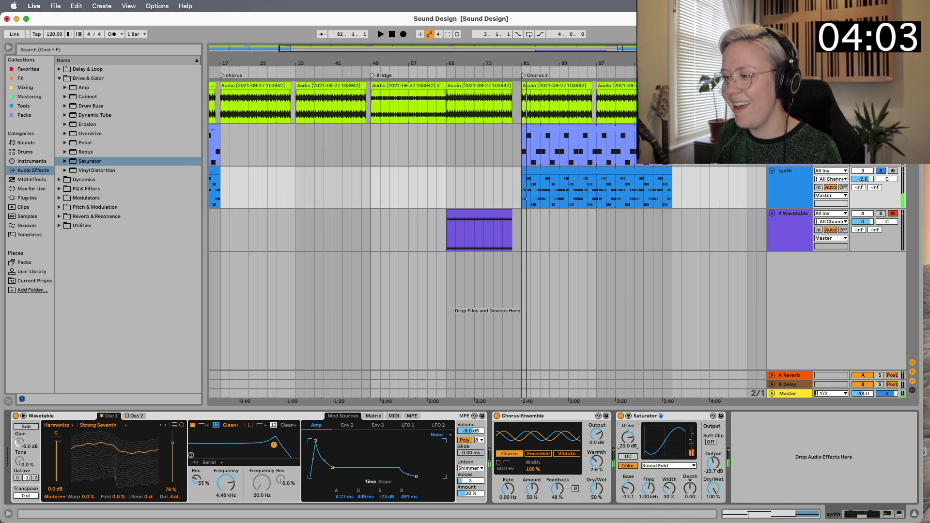
- Set the synth Saturator's Dry/Wet to about 65.1%, Output to about -18.3 dB and Drive to about 15.4 dB while playing
mouse_move(704, 488)
mouse_down()
mouse_move(704, 499)
mouse_move(710, 477)
mouse_up()
key(space)
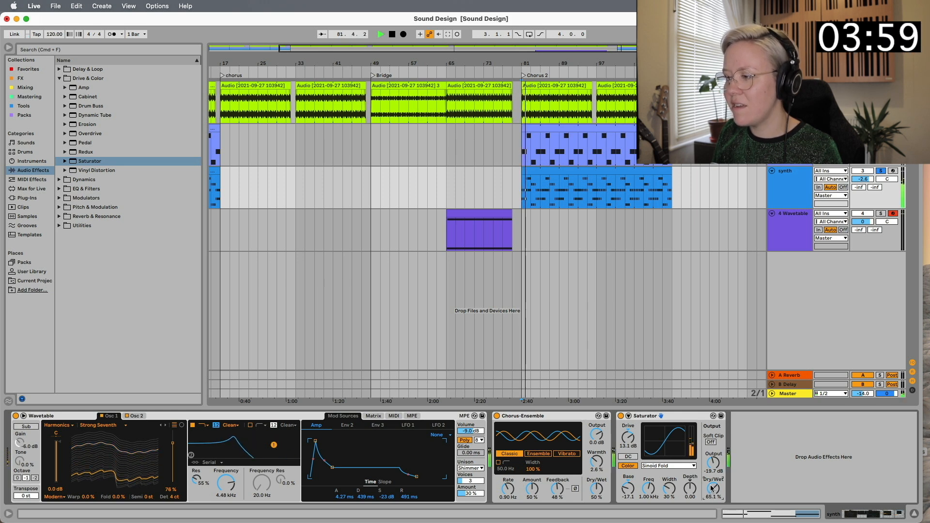
drag(713, 462, 713, 459)
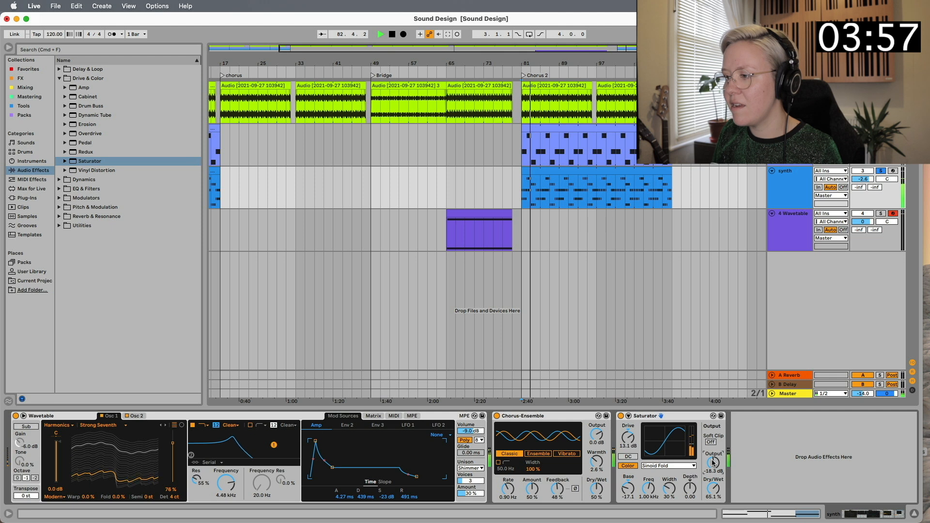
drag(628, 438, 628, 434)
key(space)
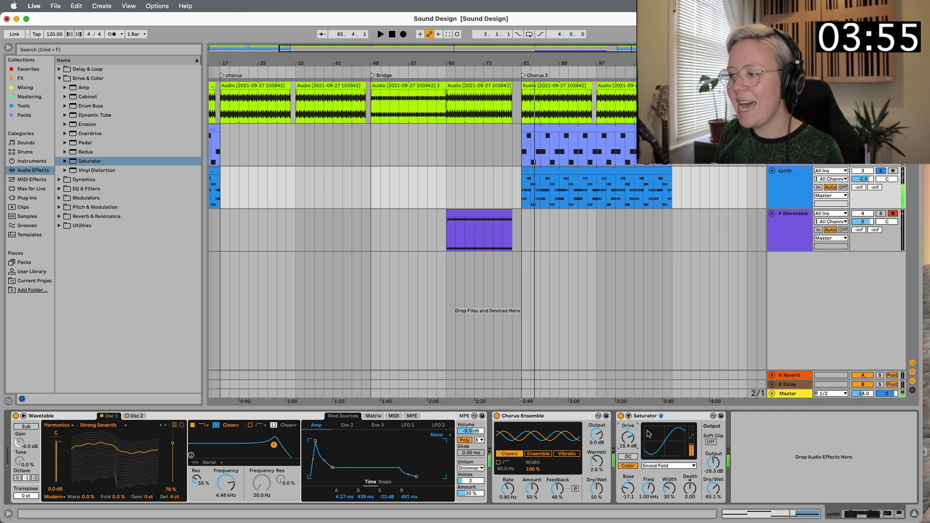
- Set the synth Saturator's Freq to about 2.80 kHz, Depth to about -12.6 and Dry/Wet to about 57.1%, checking by playback
key(space)
drag(627, 488, 713, 494)
key(space)
click(686, 489)
key(space)
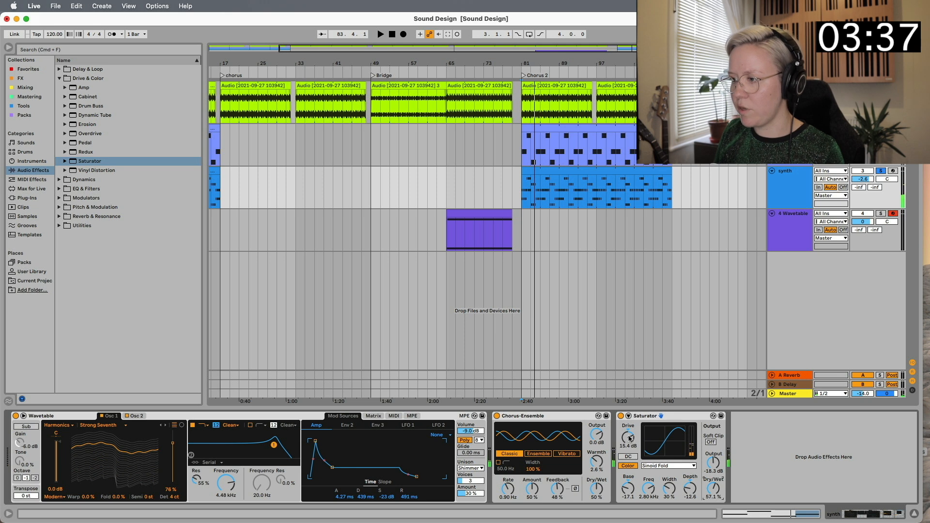
- Compare the synth with the Saturator bypassed, then set its Output to about -20.9 dB and Dry/Wet to about 15.1%
click(620, 416)
key(space)
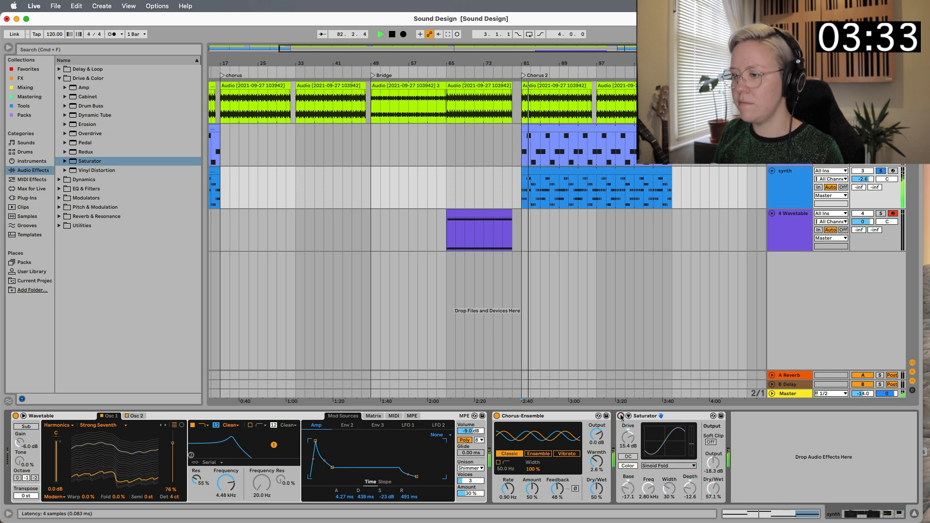
click(620, 416)
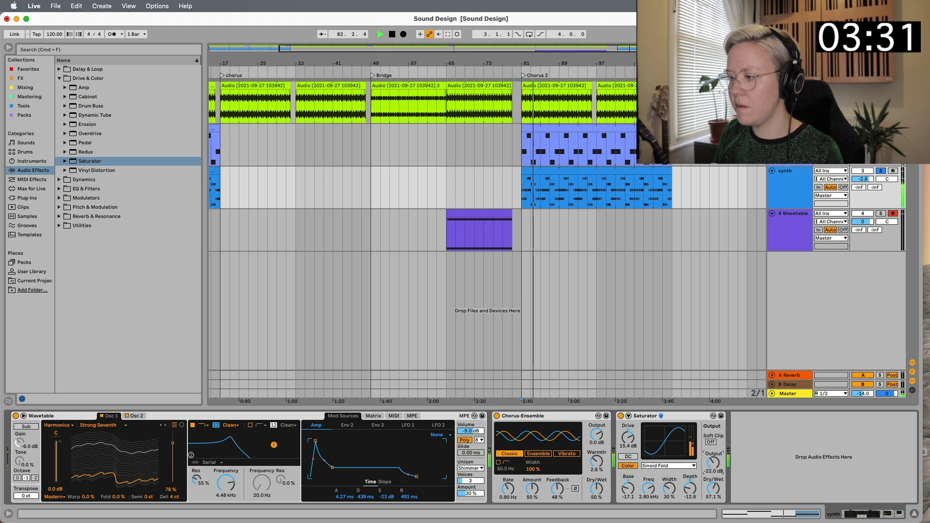
key(space)
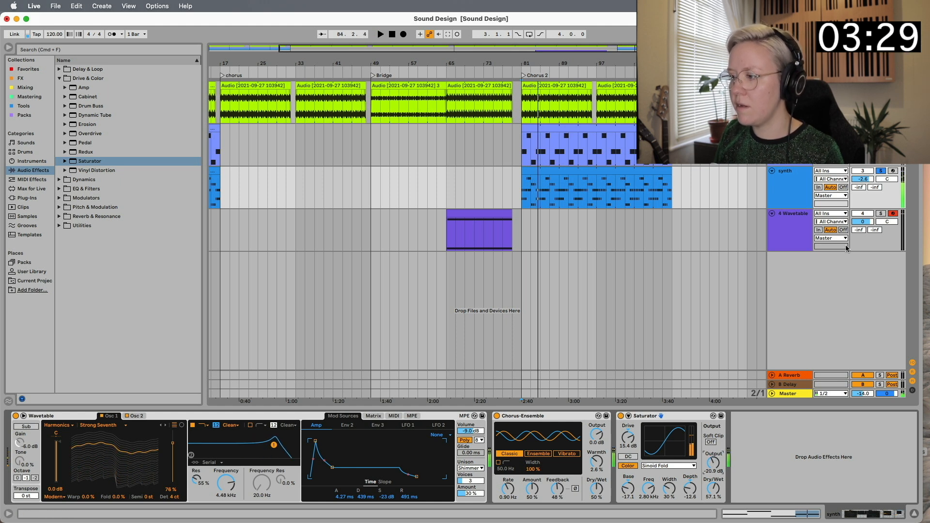
mouse_move(710, 492)
mouse_down()
mouse_move(710, 508)
mouse_move(711, 499)
mouse_up()
key(space)
- Lower the synth track's volume to about -6 dB, unsolo it, play Chorus 2 with all tracks, and show the Session View mixer
key(Tab)
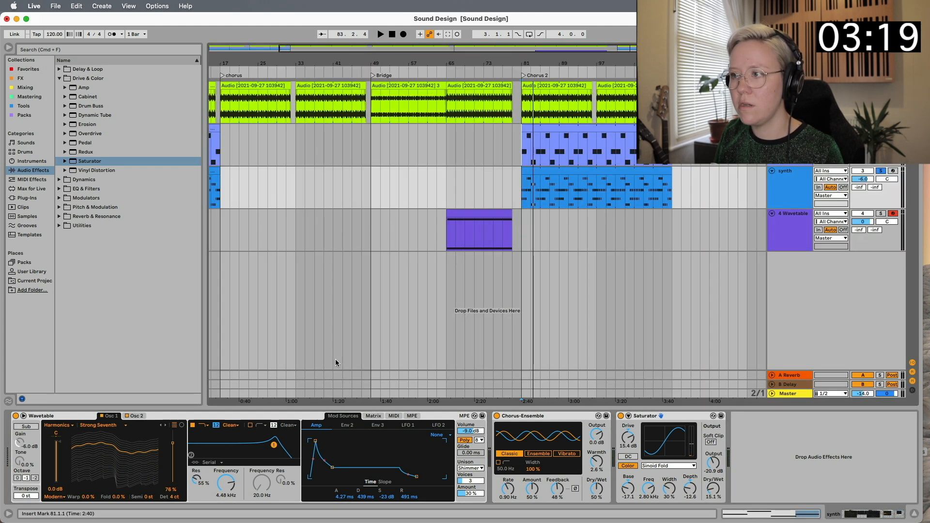
key(Tab)
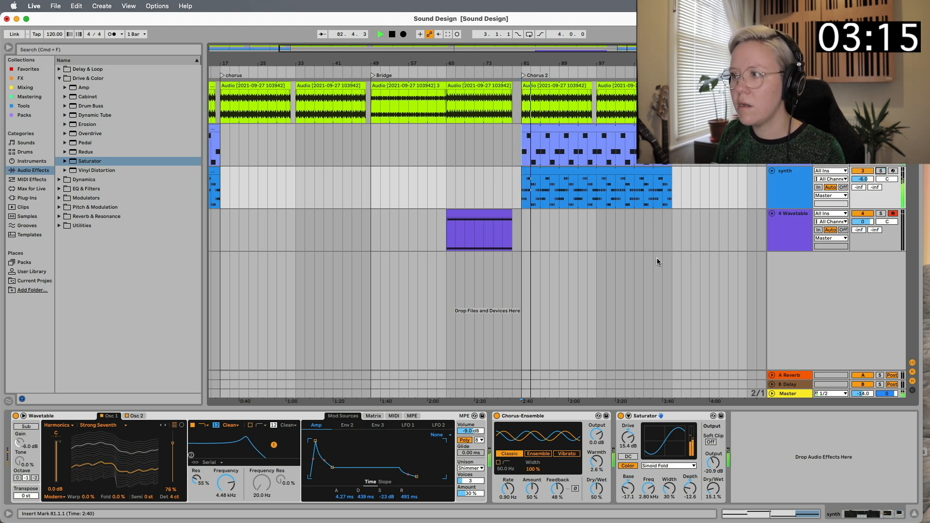
key(space)
key(Tab)
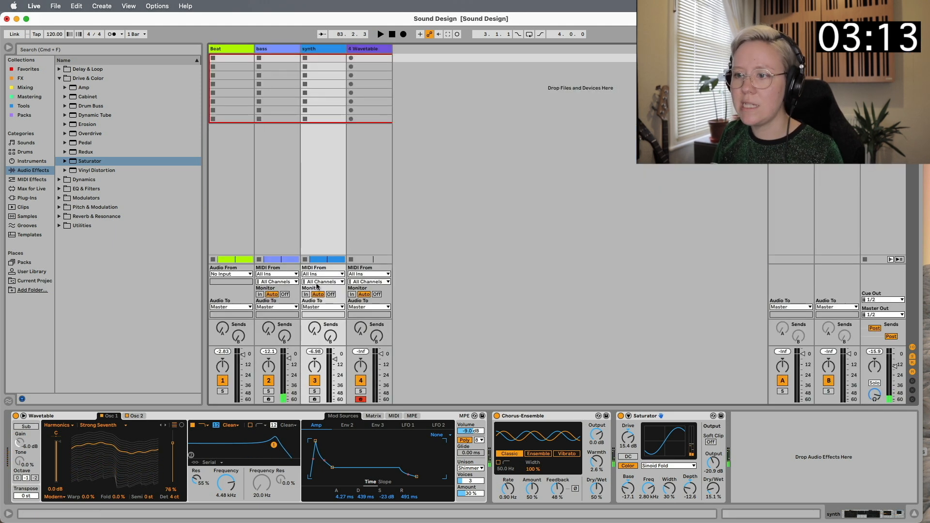
- While playing Chorus 2, set the bass track's Delay send to about -31 dB and the synth track's Reverb send to about -5.7 dB
key(space)
drag(285, 335, 270, 353)
click(285, 334)
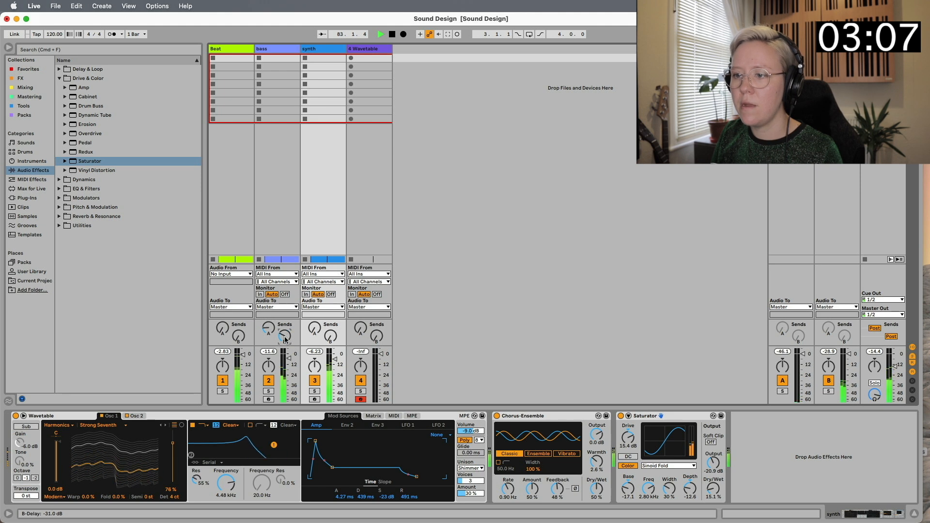
click(313, 333)
drag(314, 329, 314, 336)
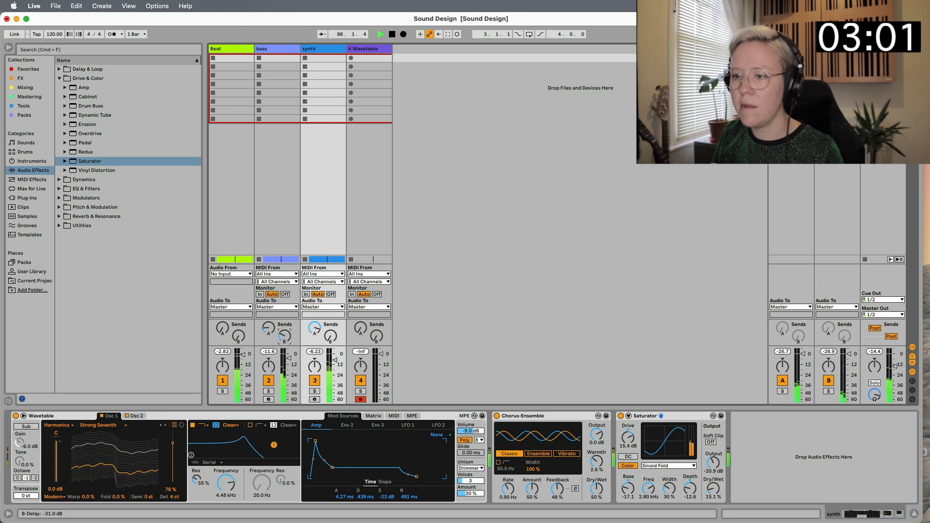
- Set the Beat track's Reverb send to about -33 dB and the bass track's Delay send to about -40 dB, checking by playback
drag(268, 329, 223, 335)
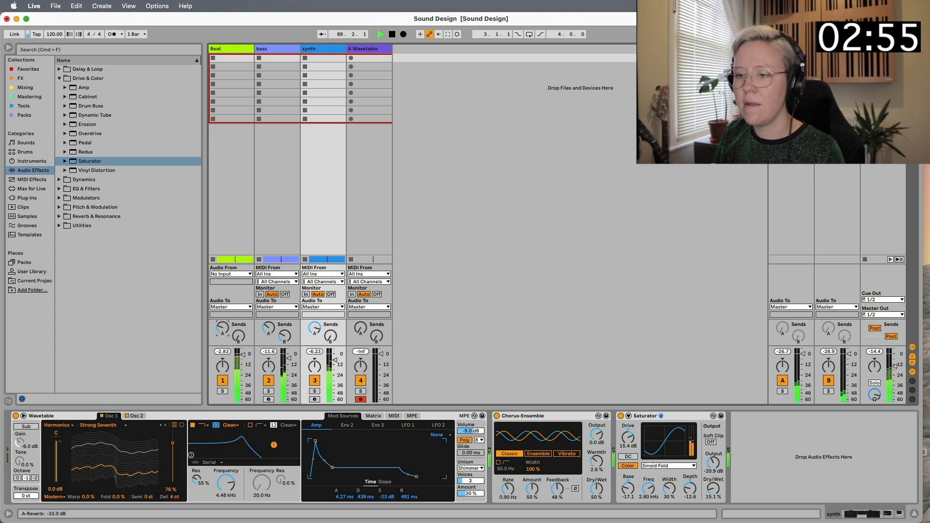
key(space)
drag(243, 355, 243, 354)
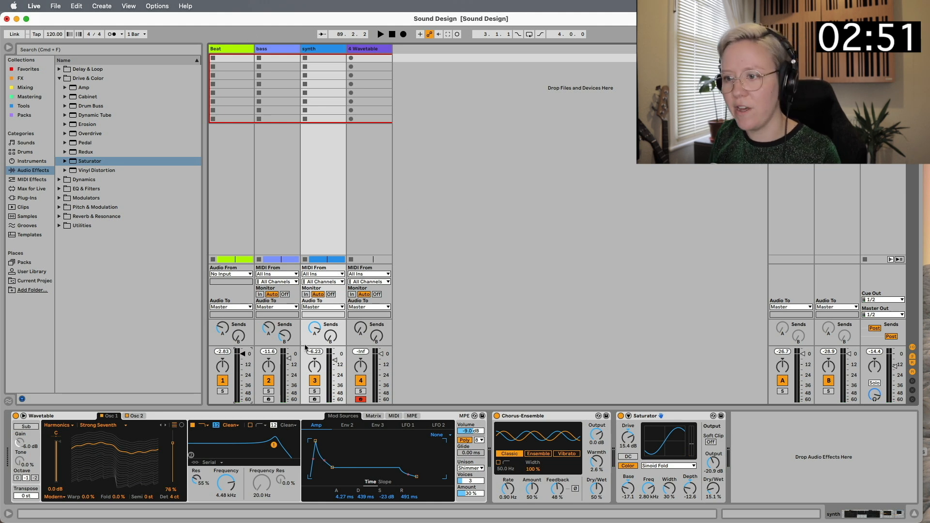
mouse_move(285, 335)
mouse_down()
mouse_move(286, 320)
mouse_move(286, 337)
mouse_up()
key(space)
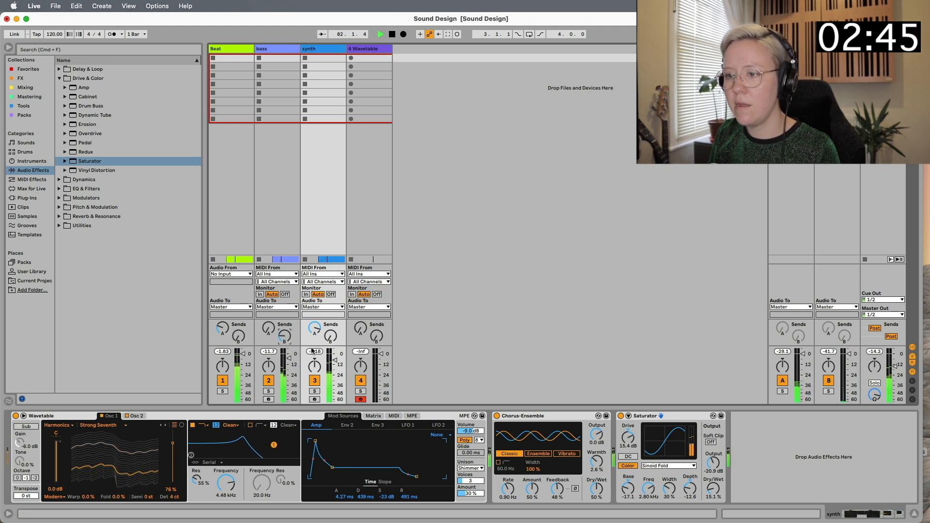
key(space)
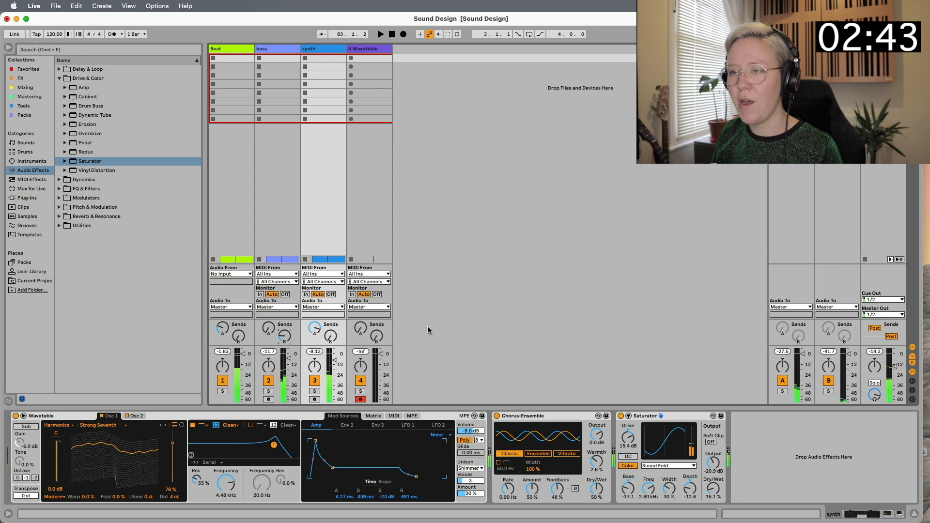
- Play from bar 65 into Chorus 2 and set the 4 Wavetable track's Reverb send to about -34 dB and Delay send to about -38 dB
key(Tab)
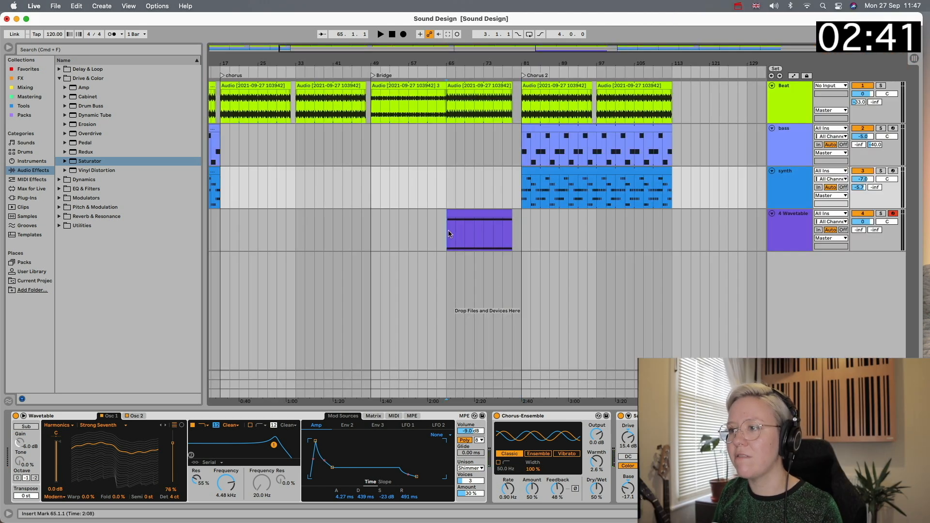
click(448, 233)
key(space)
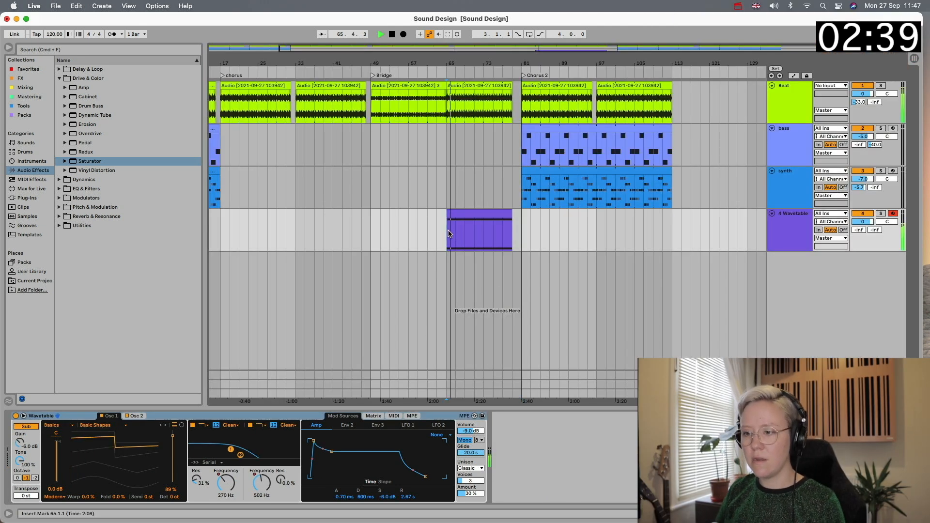
key(Tab)
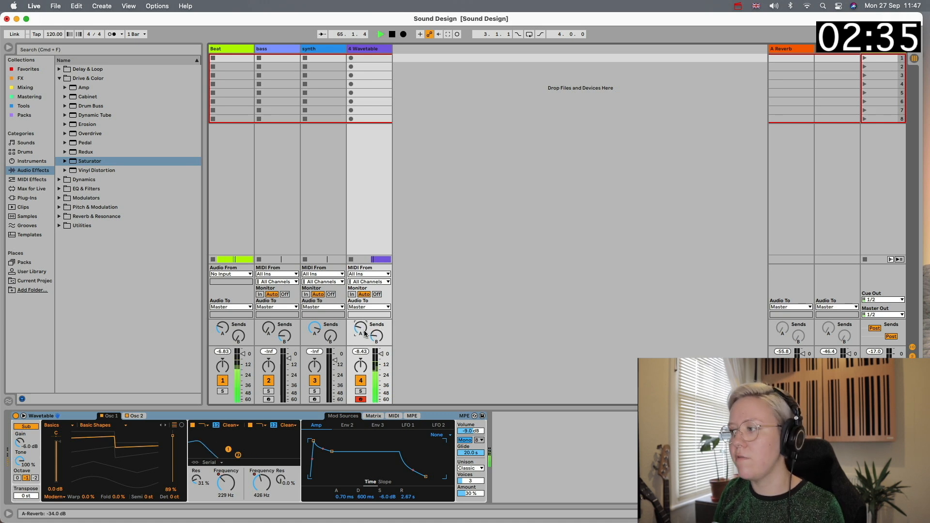
key(Tab)
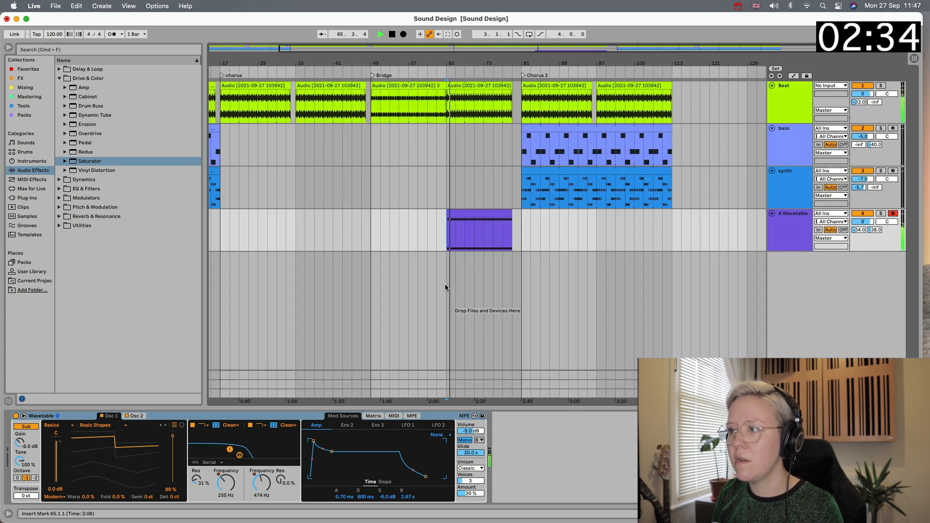
click(503, 238)
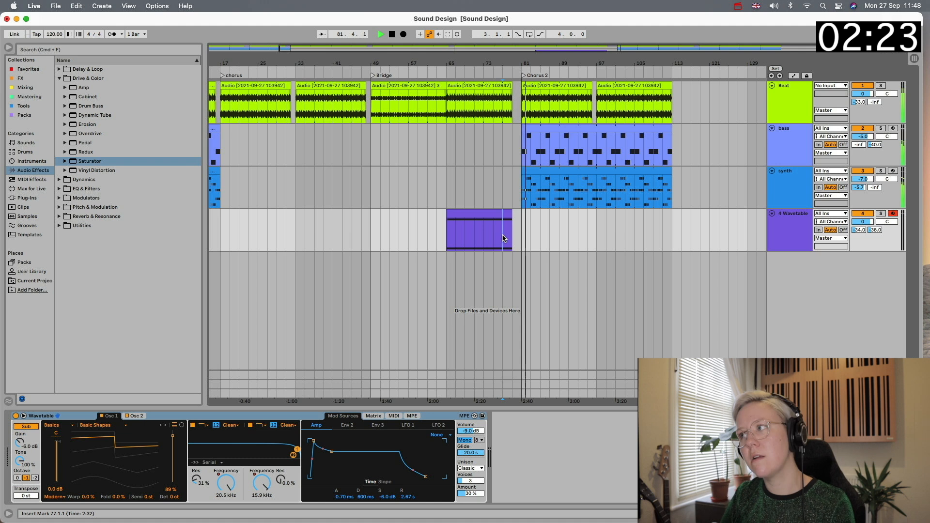
key(space)
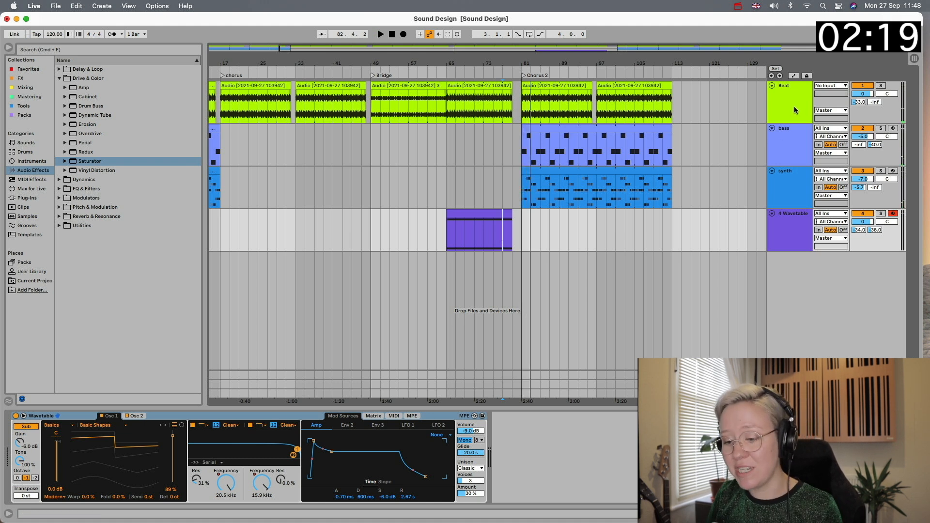
- Set the Crunch of the Beat track's Drum Buss to about 67%, checking by playback
click(794, 111)
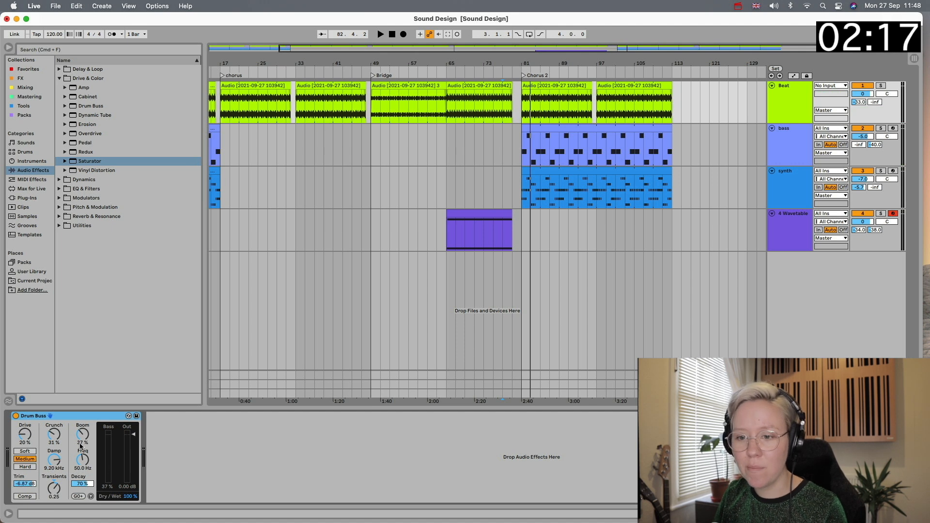
drag(53, 434, 53, 425)
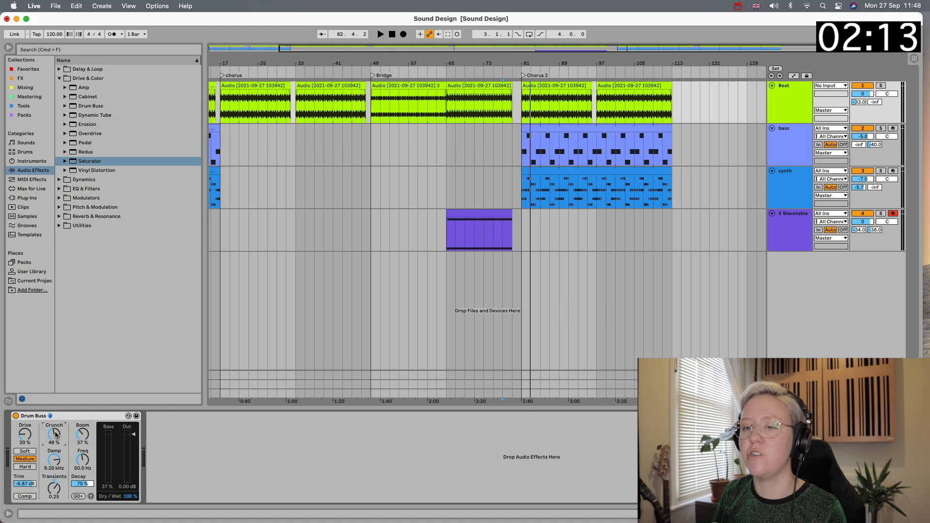
key(space)
mouse_move(55, 437)
mouse_down()
mouse_move(55, 461)
mouse_move(54, 426)
mouse_up()
- Lower the 4 Wavetable track's volume to about -6 dB while playing the end of the Bridge, and return to the arrangement
key(Tab)
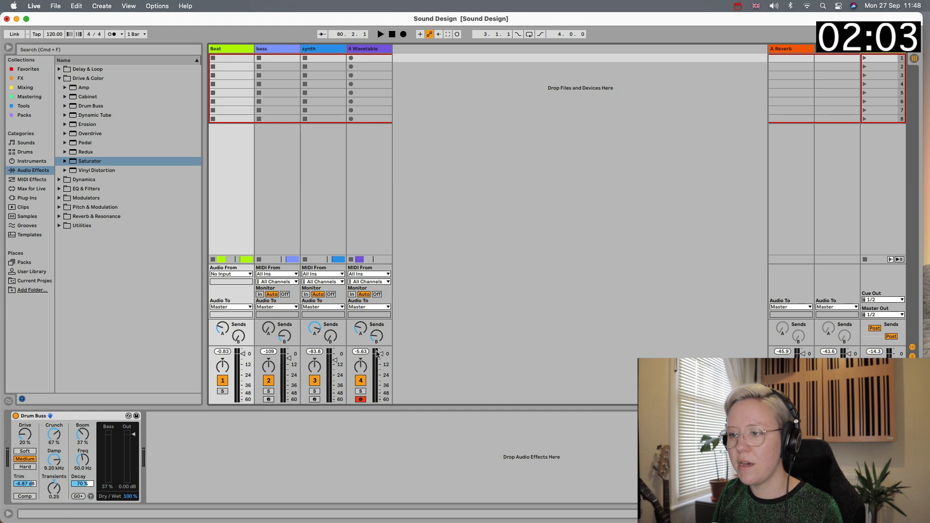
key(space)
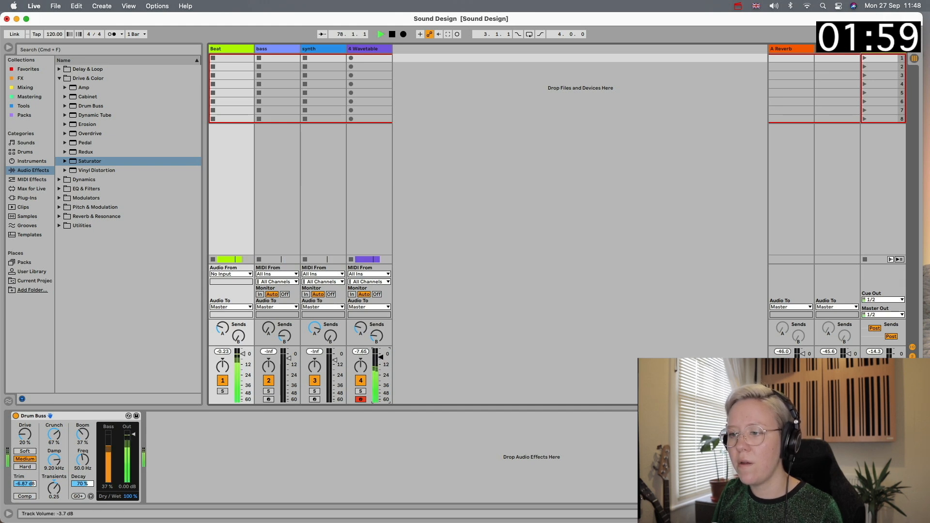
key(space)
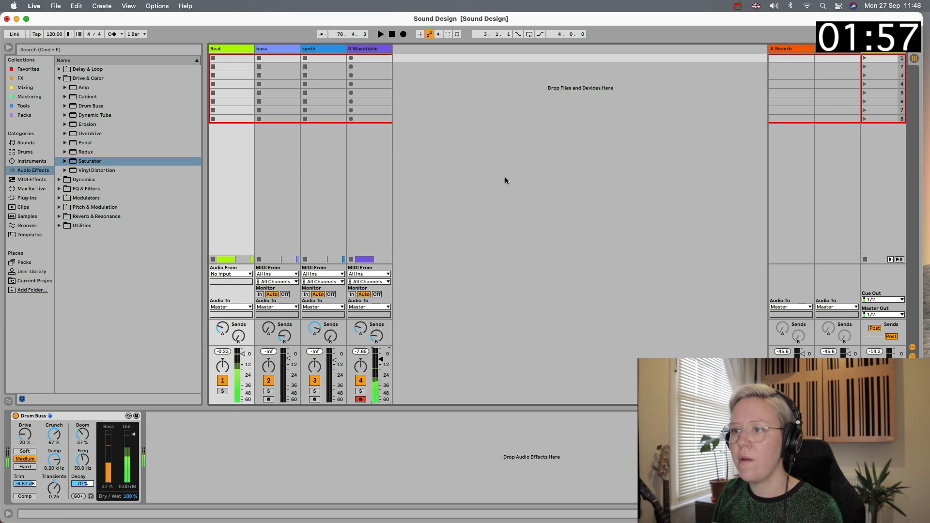
key(Tab)
click(493, 209)
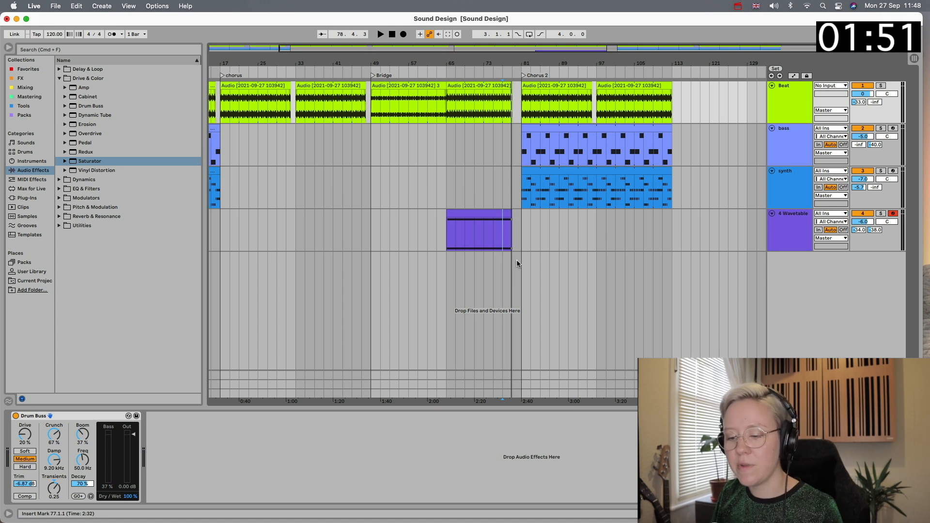
- Search the samples for "wood" and place Clap Wood Block.wav on a new audio track at bar 80, just before Chorus 2
click(27, 216)
click(82, 48)
text(woo)
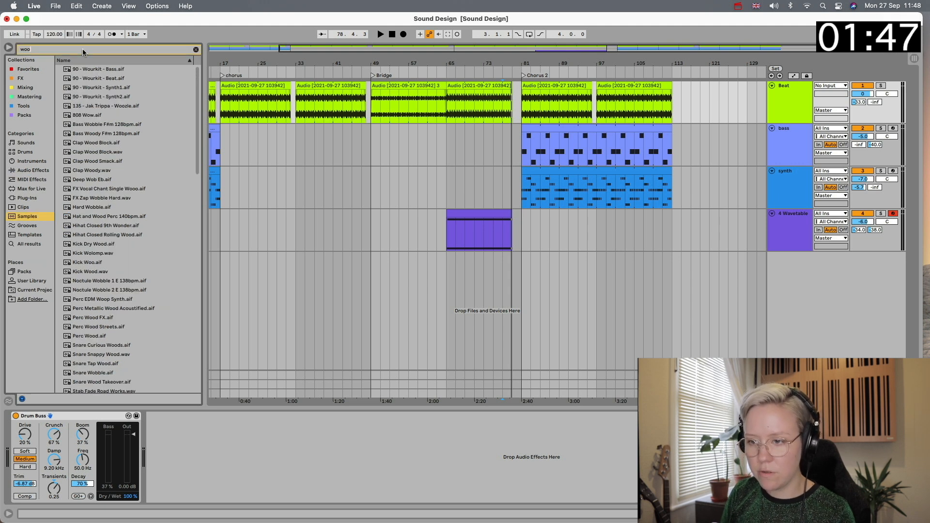
text(d)
click(91, 88)
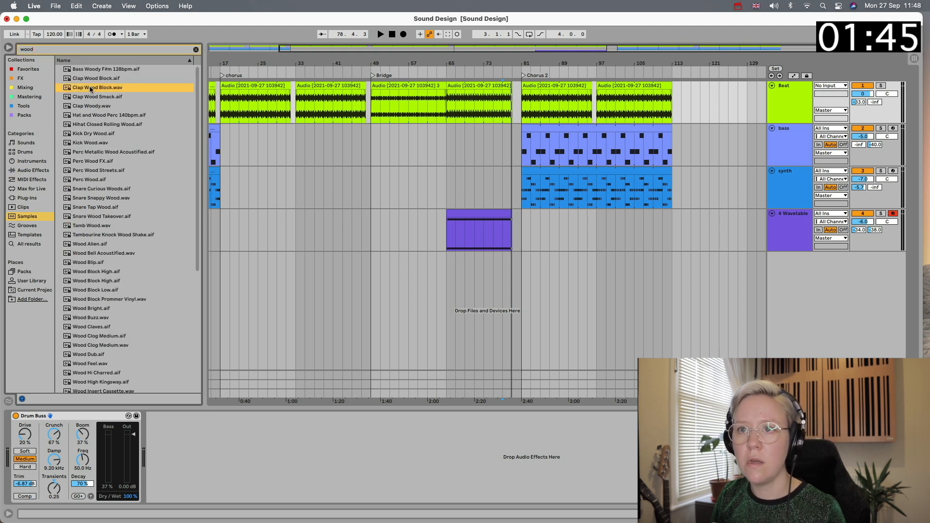
drag(423, 279, 548, 264)
scroll(509, 266, up, 5)
- Set the Clap Wood Block track's volume to about -10 dB, try a Reverb send on it, and play the transition into Chorus 2
key(Tab)
click(424, 357)
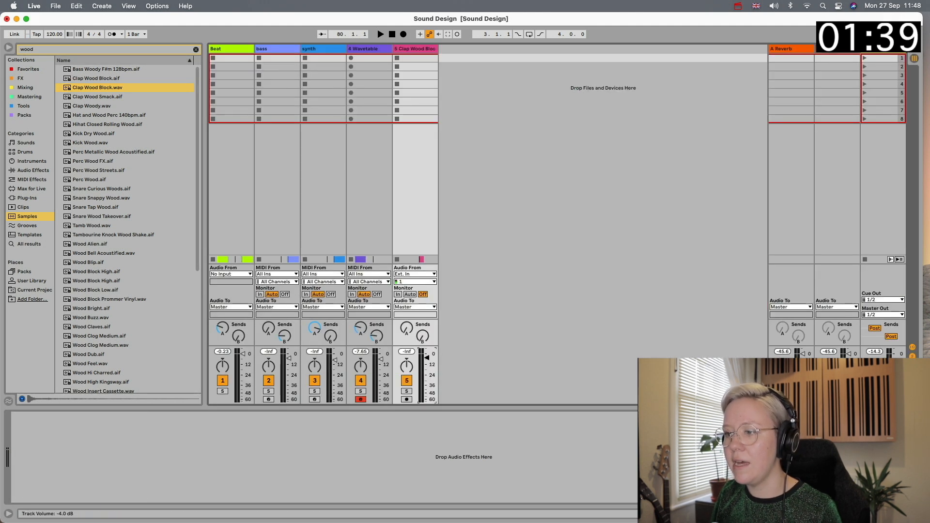
drag(426, 357, 426, 359)
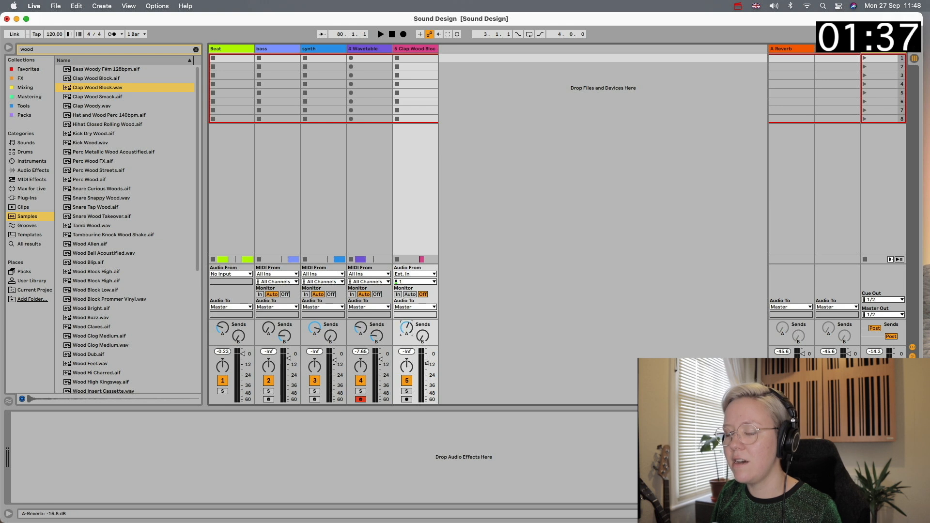
drag(406, 327, 406, 323)
key(Tab)
key(space)
click(499, 270)
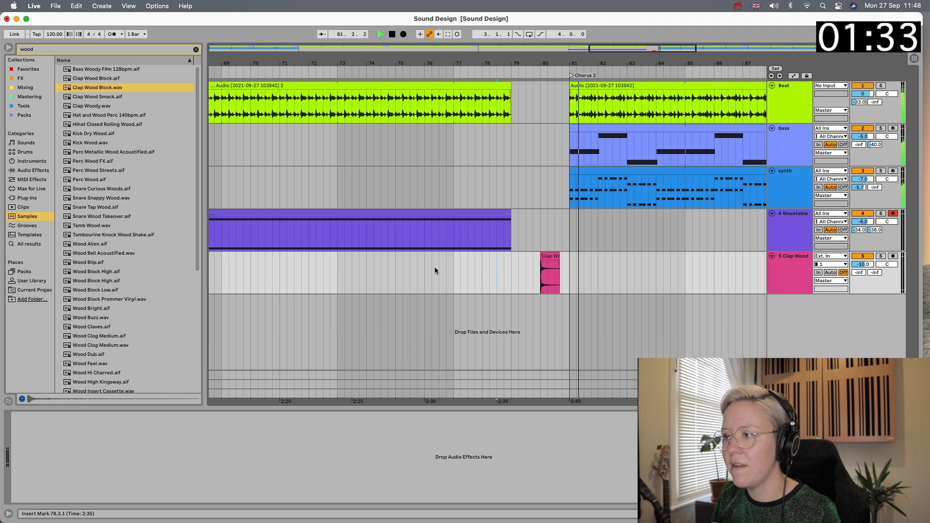
scroll(435, 270, down, 5)
key(space)
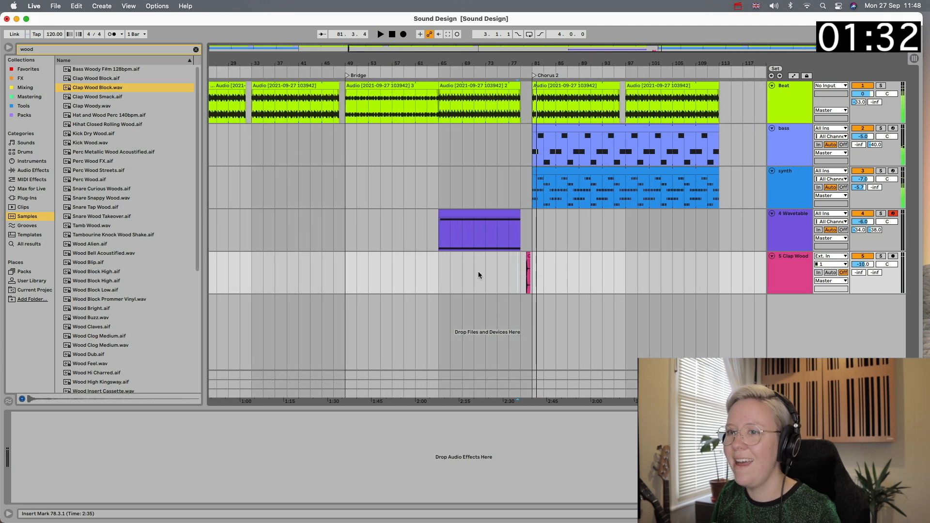
- Search the samples for "cymbal", audition the 808 Tone1 cymbals, and try Cymbal 808 Tone1.wav on a new audio track
click(45, 48)
text(cymbal)
click(99, 143)
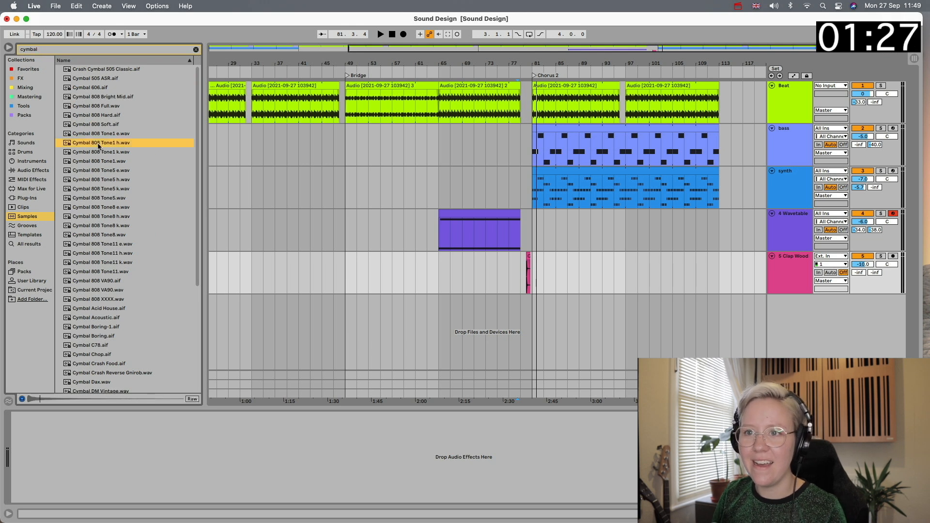
click(88, 163)
drag(88, 166, 309, 309)
key(super+z)
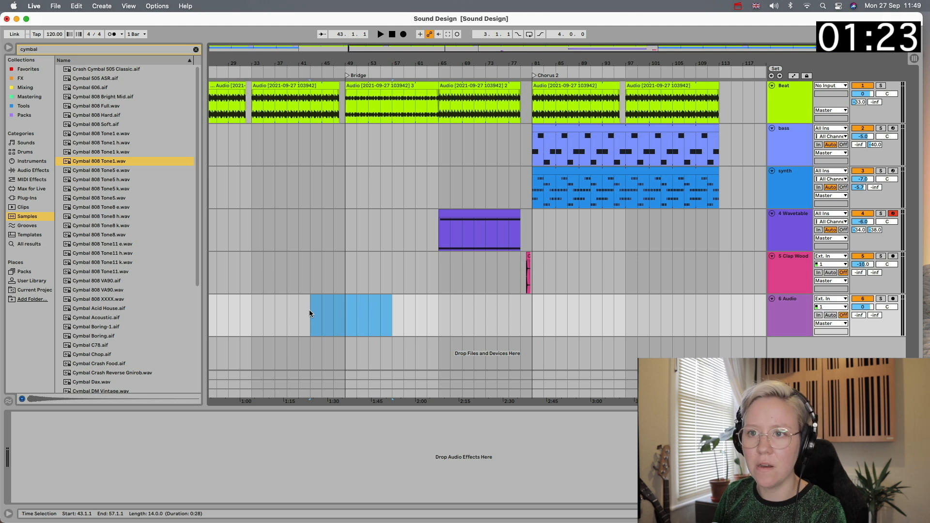
- Place Cymbal 808 VA90.wav on the new track at bar 79 and stretch it to two bars, ending where Chorus 2 starts
click(83, 291)
drag(83, 291, 523, 321)
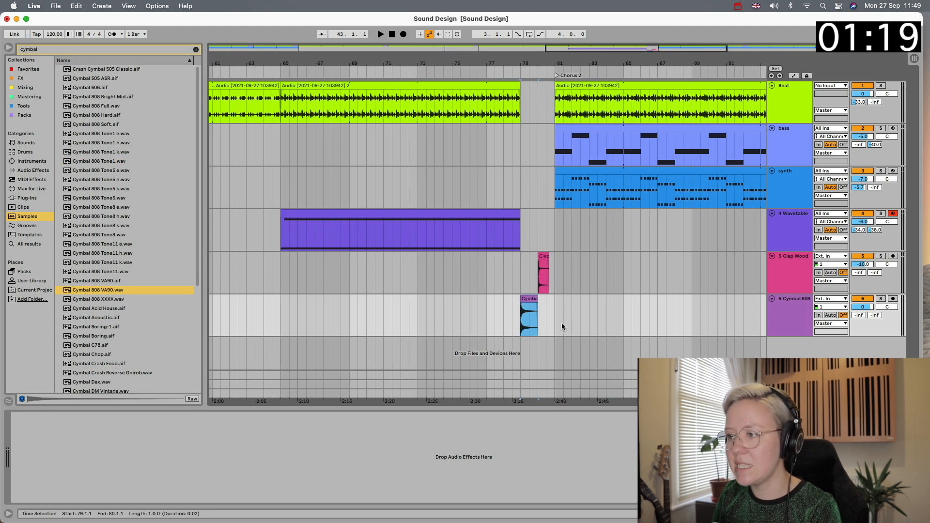
double_click(528, 303)
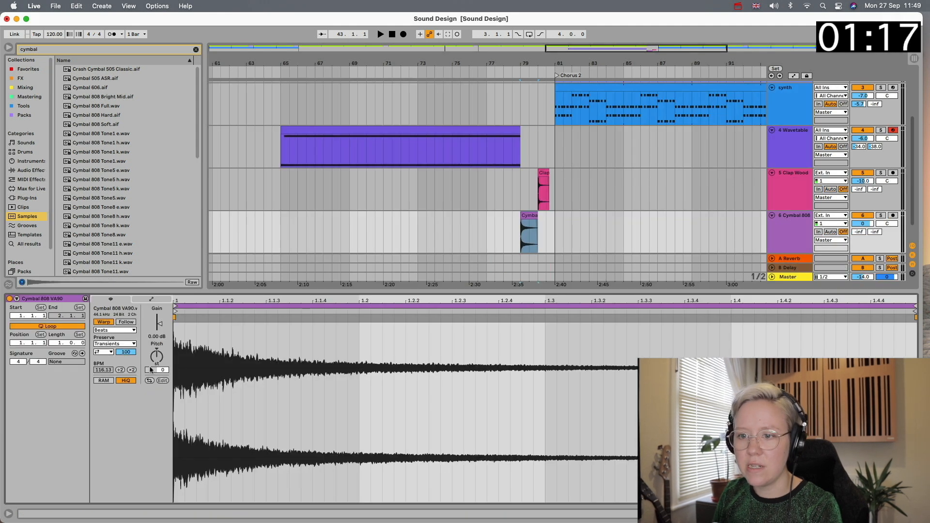
click(132, 370)
mouse_move(537, 215)
mouse_down()
mouse_move(587, 215)
mouse_move(555, 215)
mouse_up()
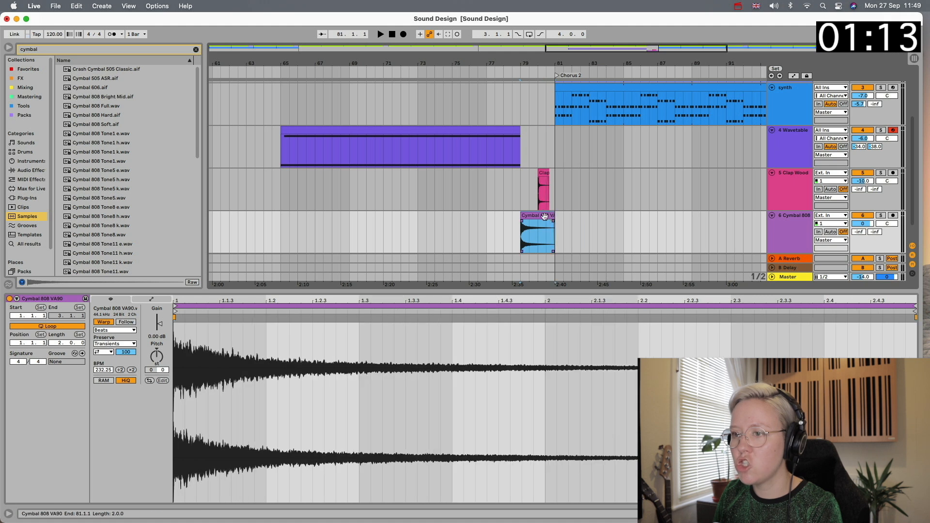
- Set the cymbal clip's warp mode to Complex Pro with Formants at about 14.84, and reverse the sample
click(134, 329)
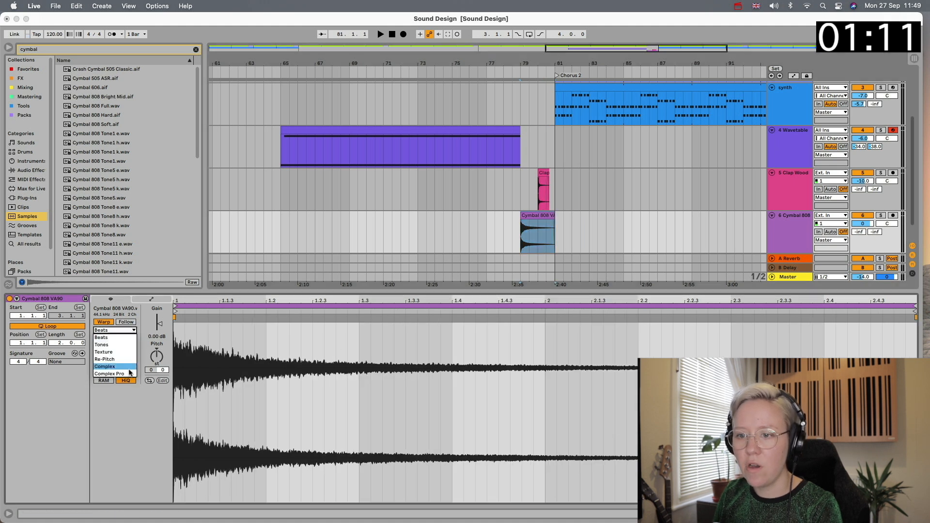
click(131, 372)
drag(115, 343, 191, 329)
click(150, 381)
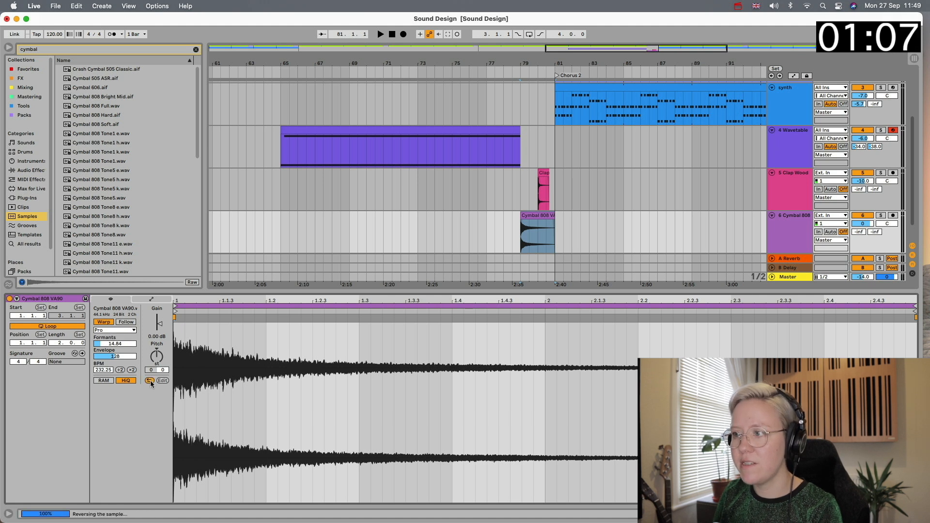
- Lower the Cymbal 808 track's volume to about -6.4 dB while playing the lead-in to Chorus 2
key(Tab)
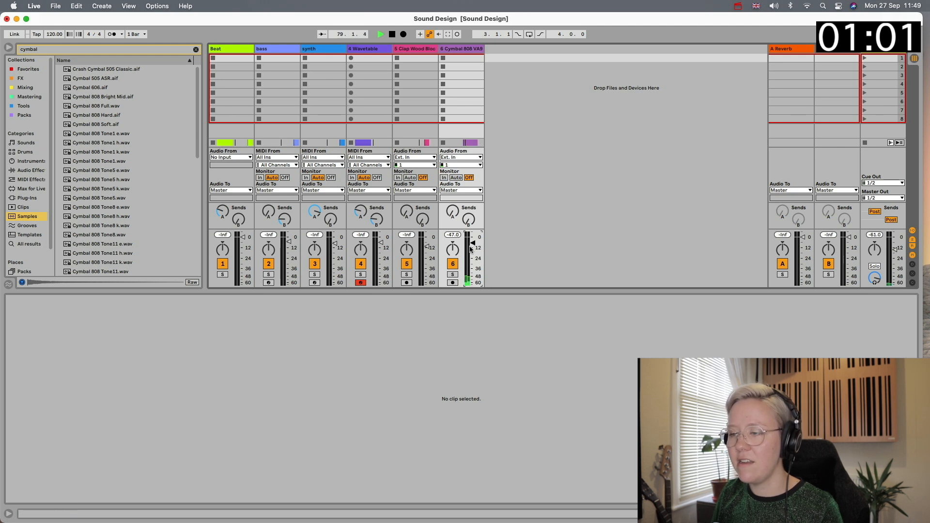
key(Tab)
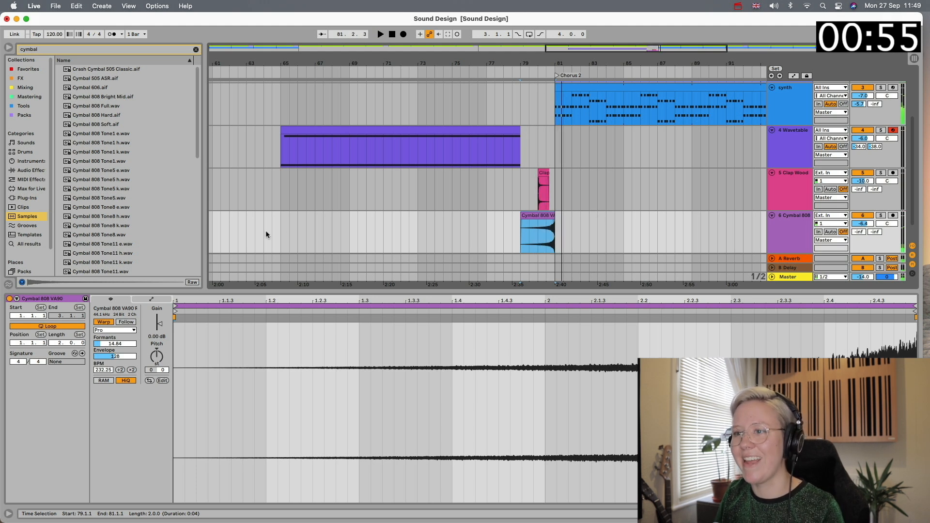
key(space)
- Clear the sample search, hide the browser and clip view, and play the arrangement from bar 65 with its full length displayed
click(279, 237)
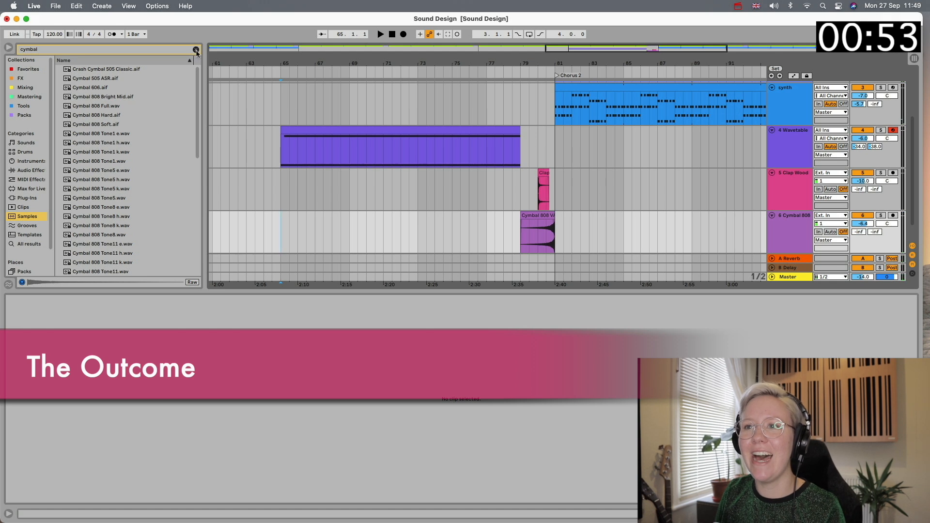
click(195, 50)
click(9, 48)
key(space)
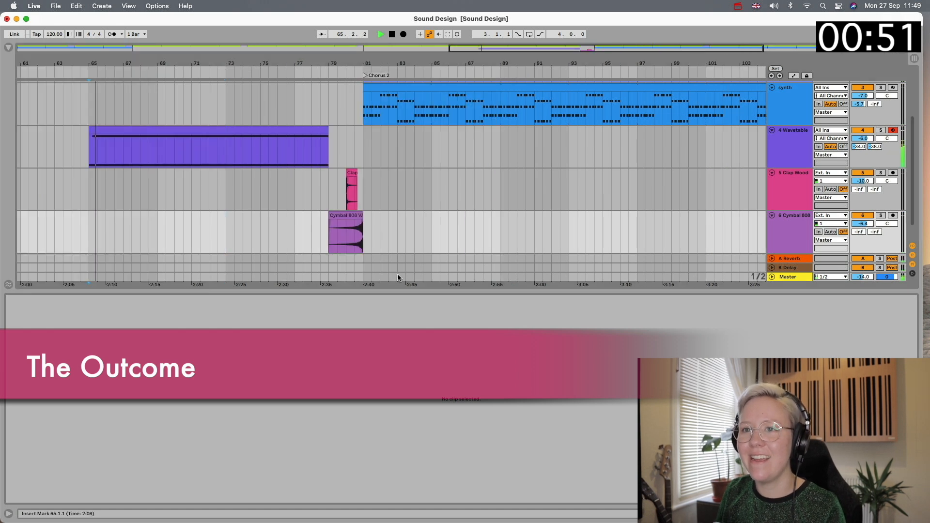
key(w)
scroll(614, 211, up, 1)
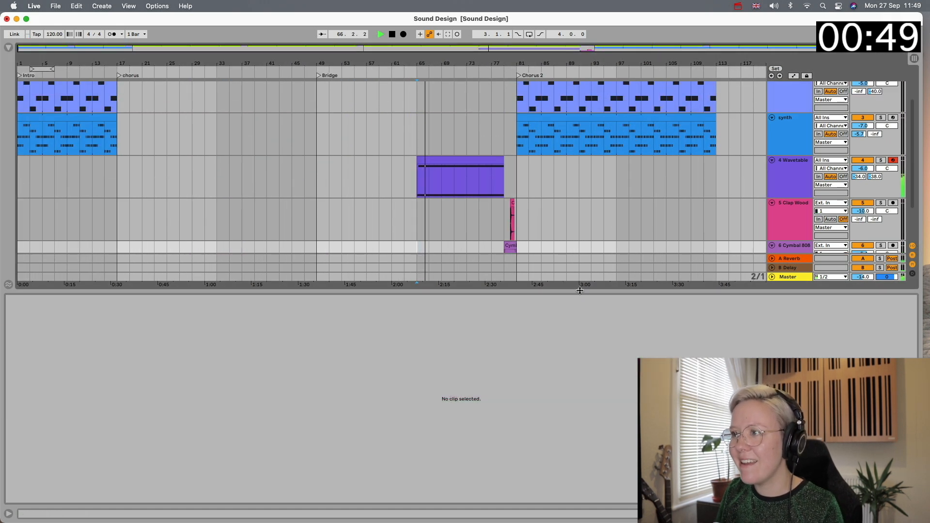
key(super+alt+l)
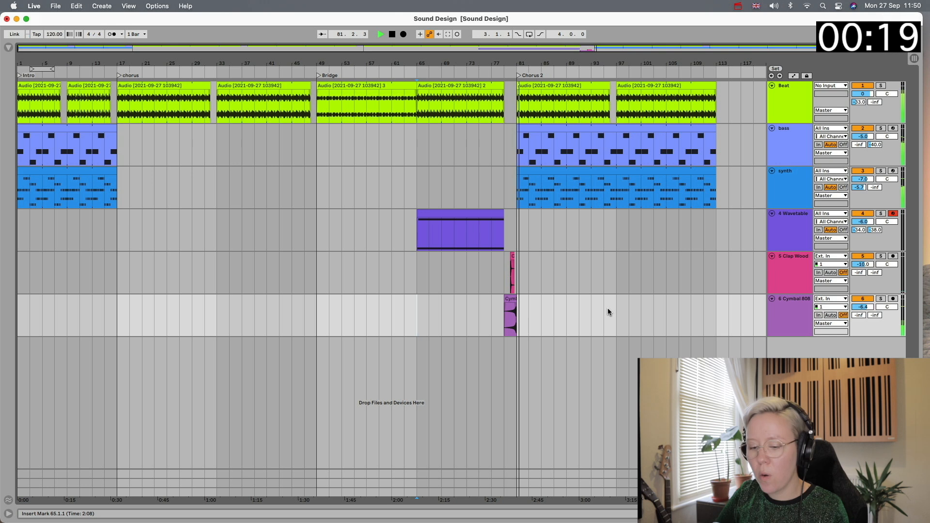
- Raise the bass track's volume to about -0.5 dB during playback of Chorus 2
key(Tab)
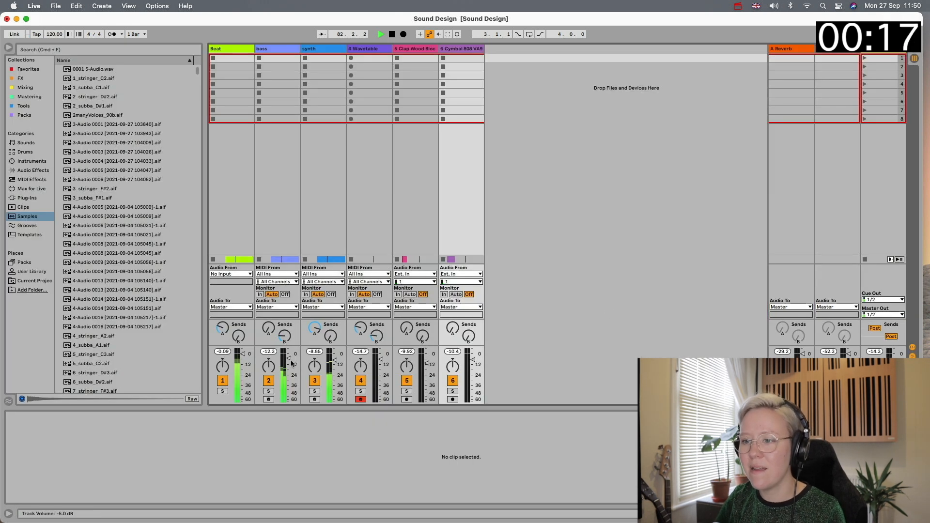
key(Tab)
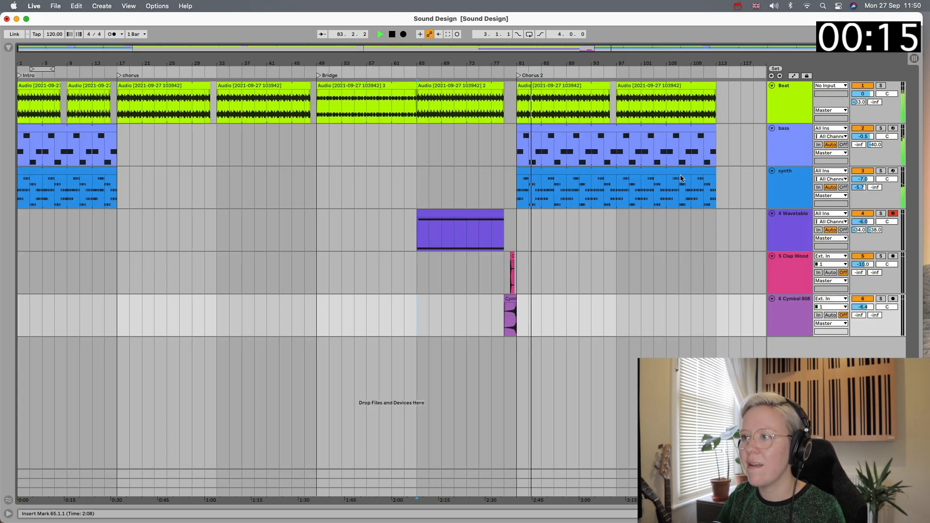